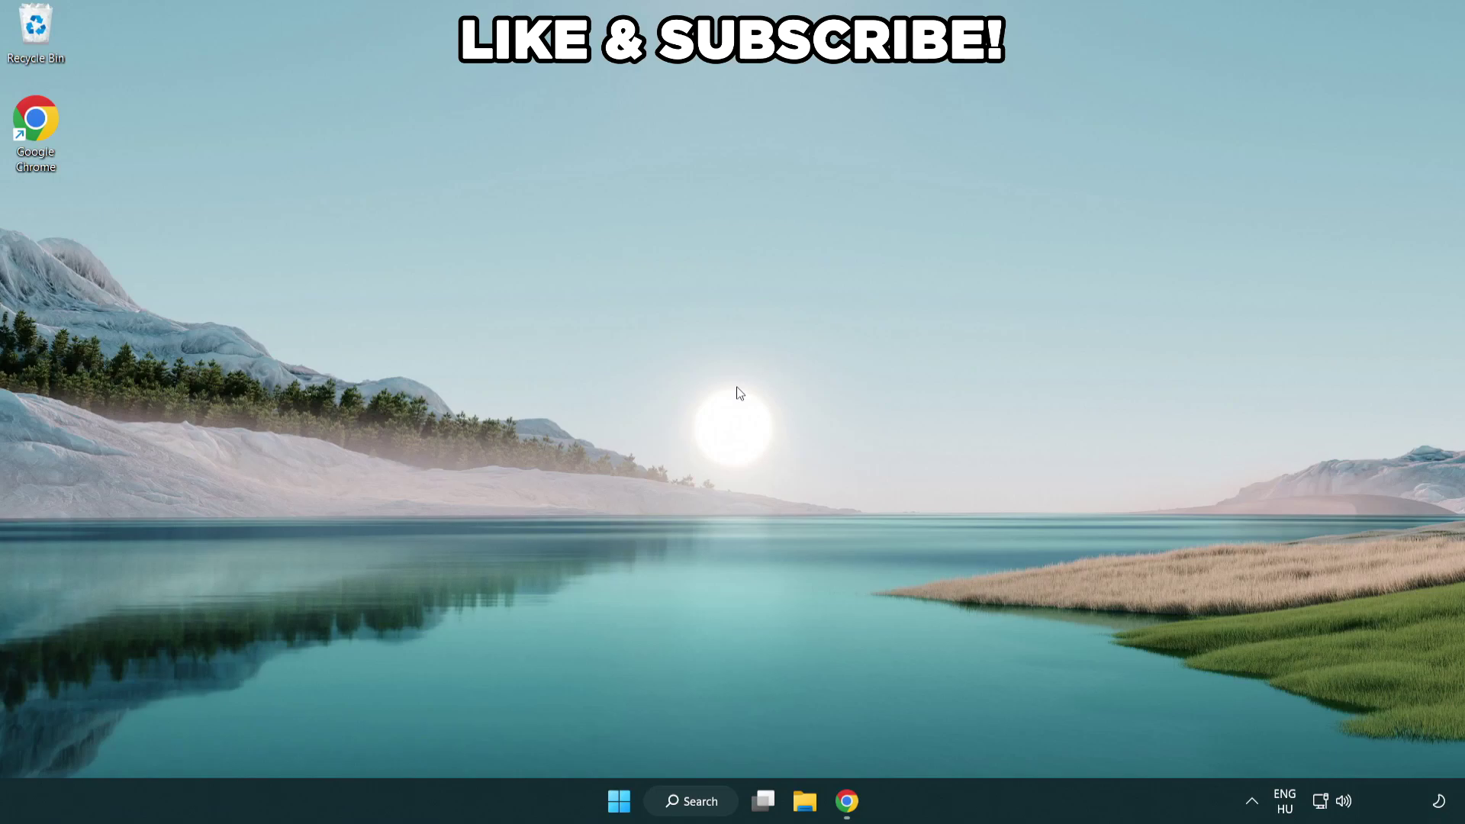
Step: Search Windows for 'edit power plan' to bring up the Control Panel entry
click(710, 800)
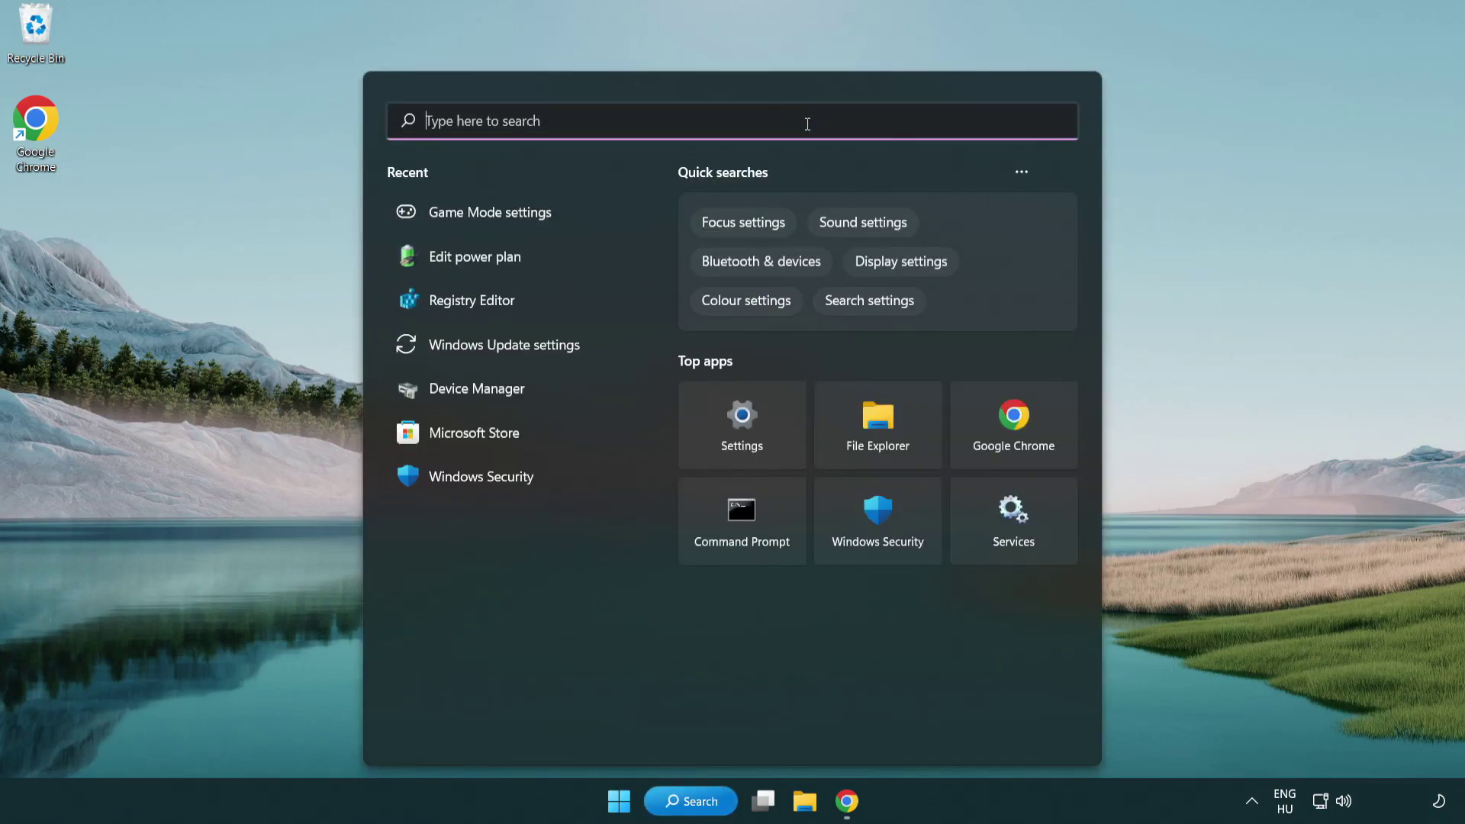
text(edit power )
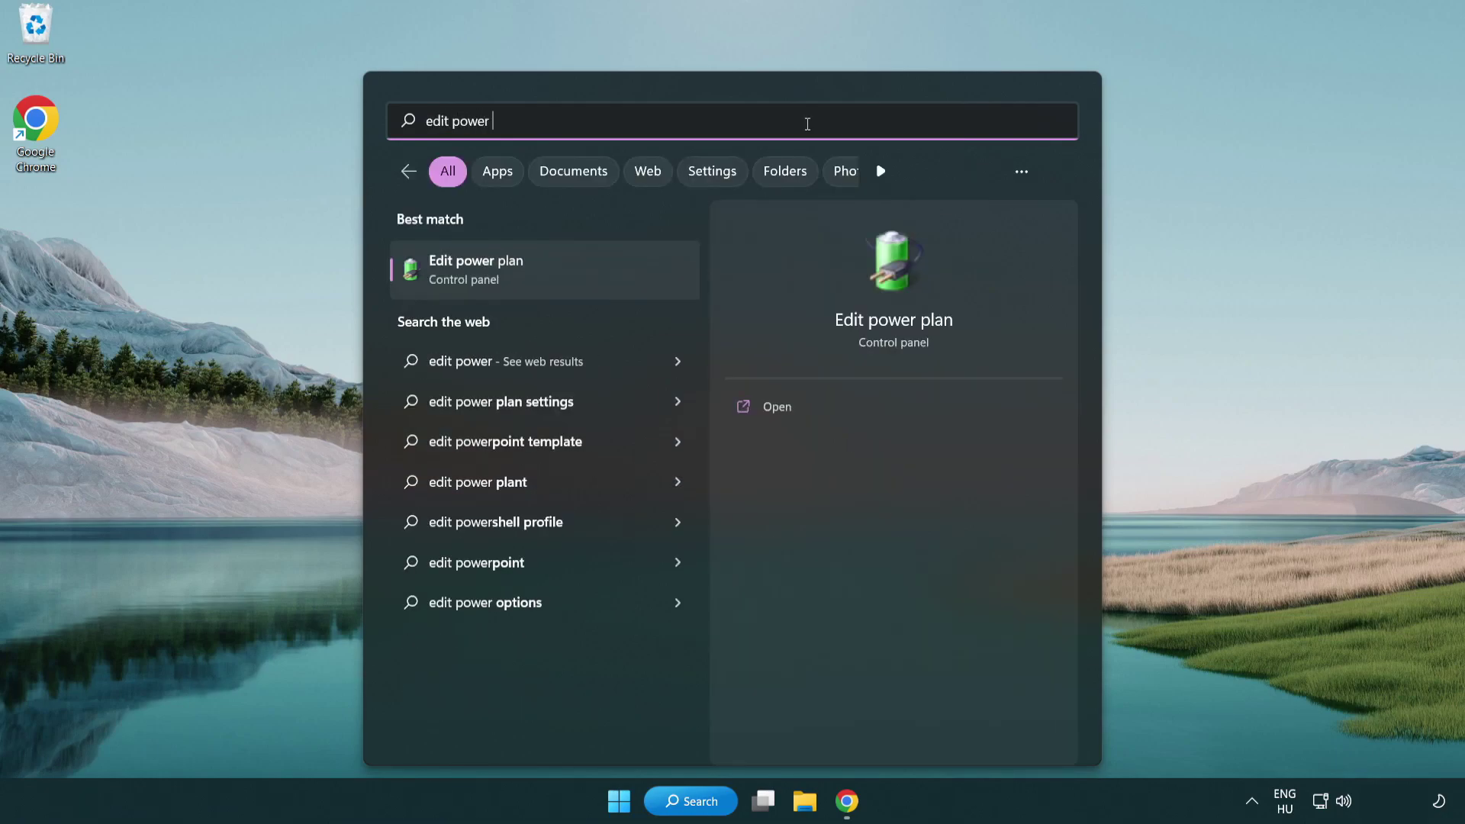
text(plan)
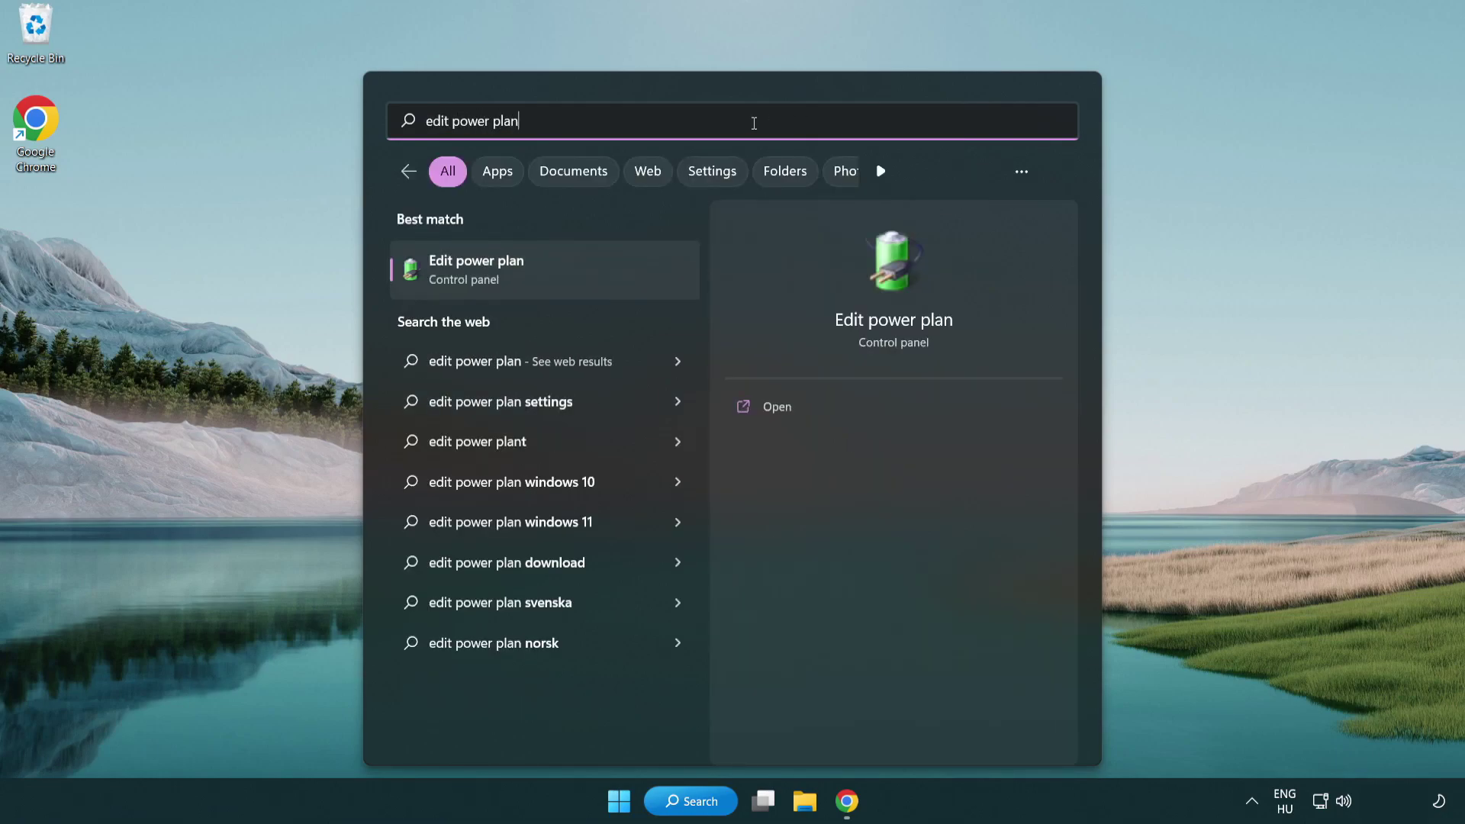
Step: Switch the active power plan from Balanced to High performance, then close Power Options
click(552, 277)
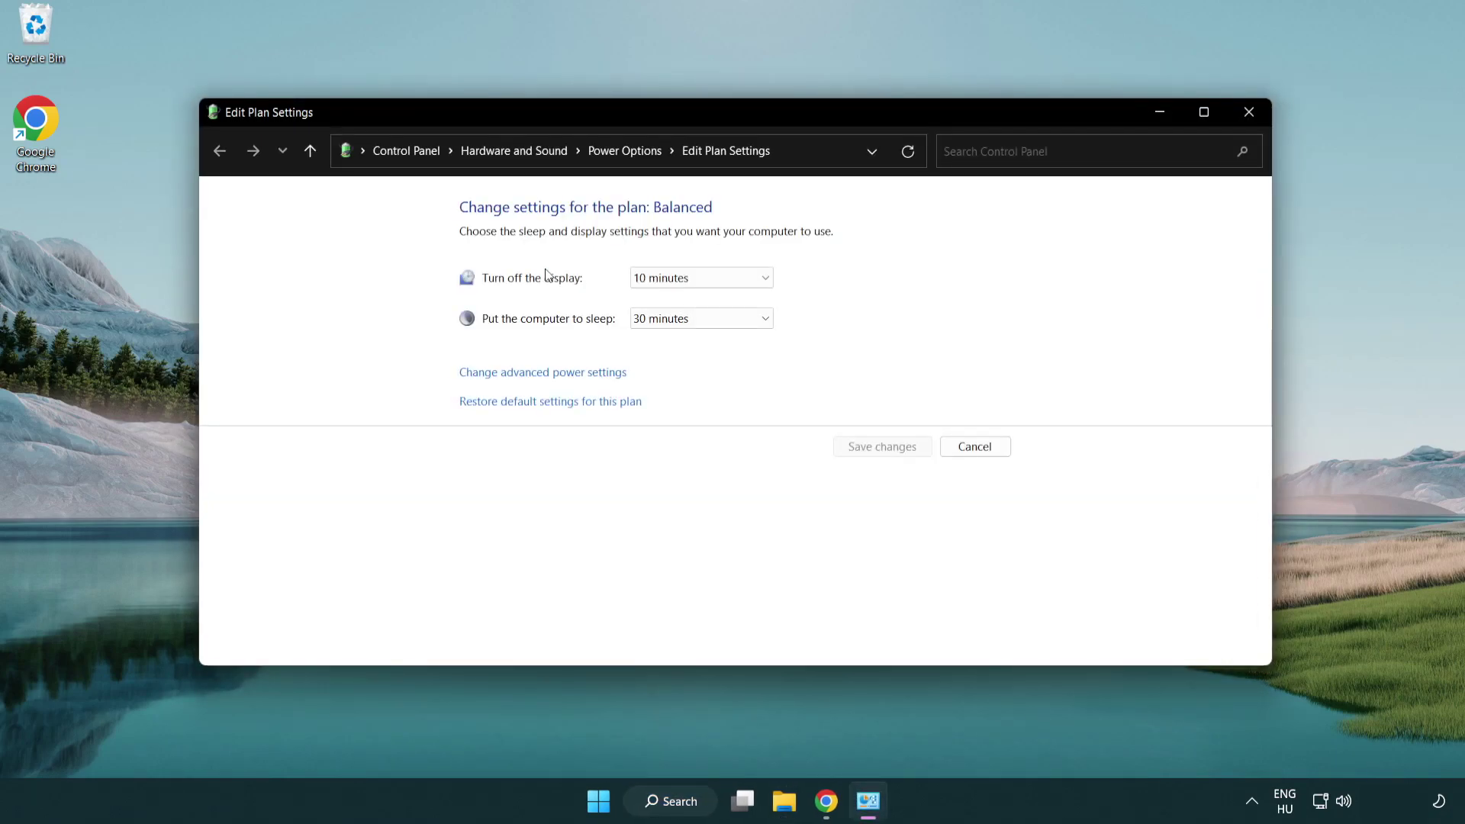
click(638, 164)
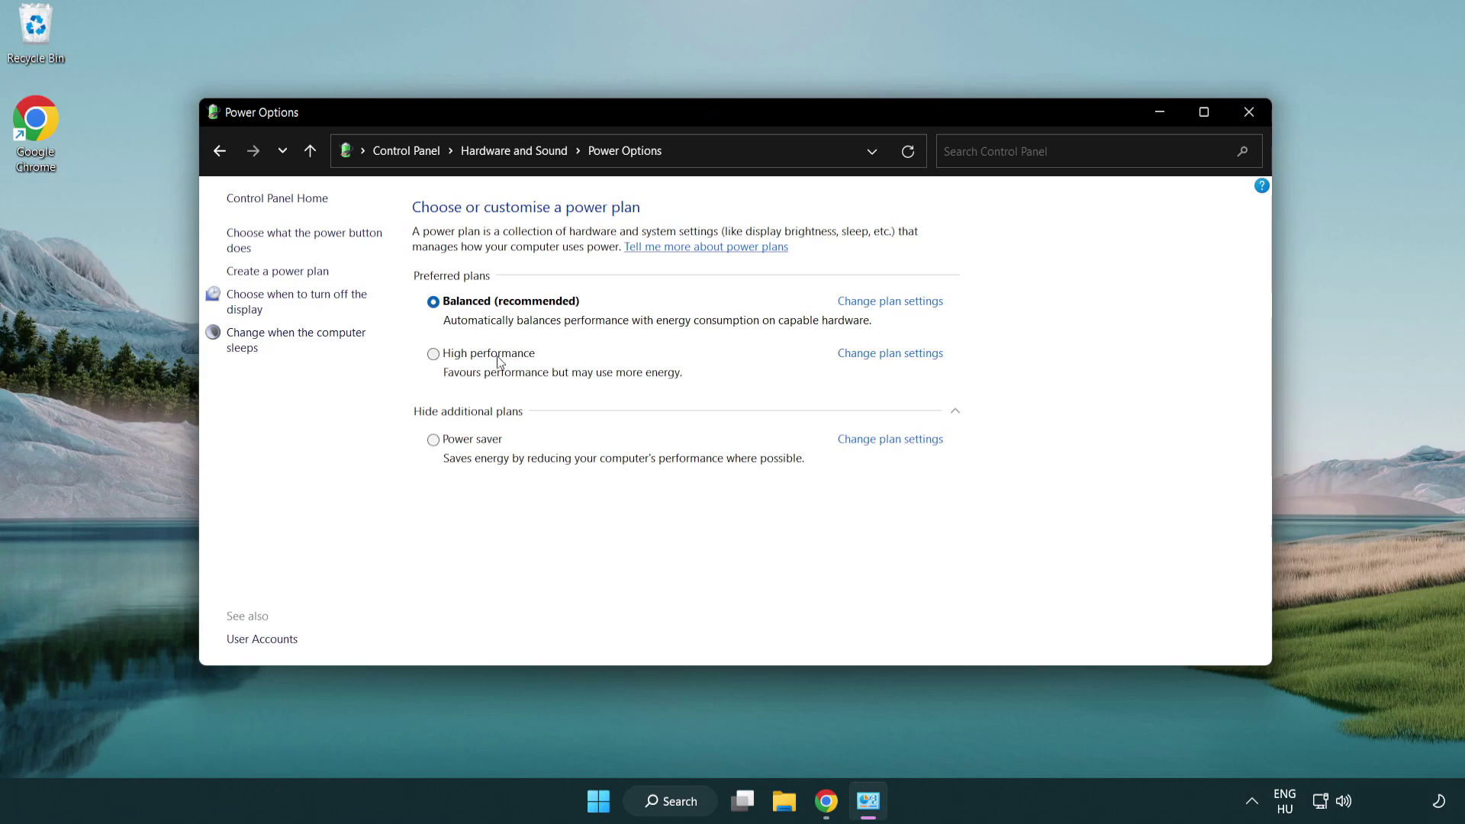
click(433, 357)
click(1249, 115)
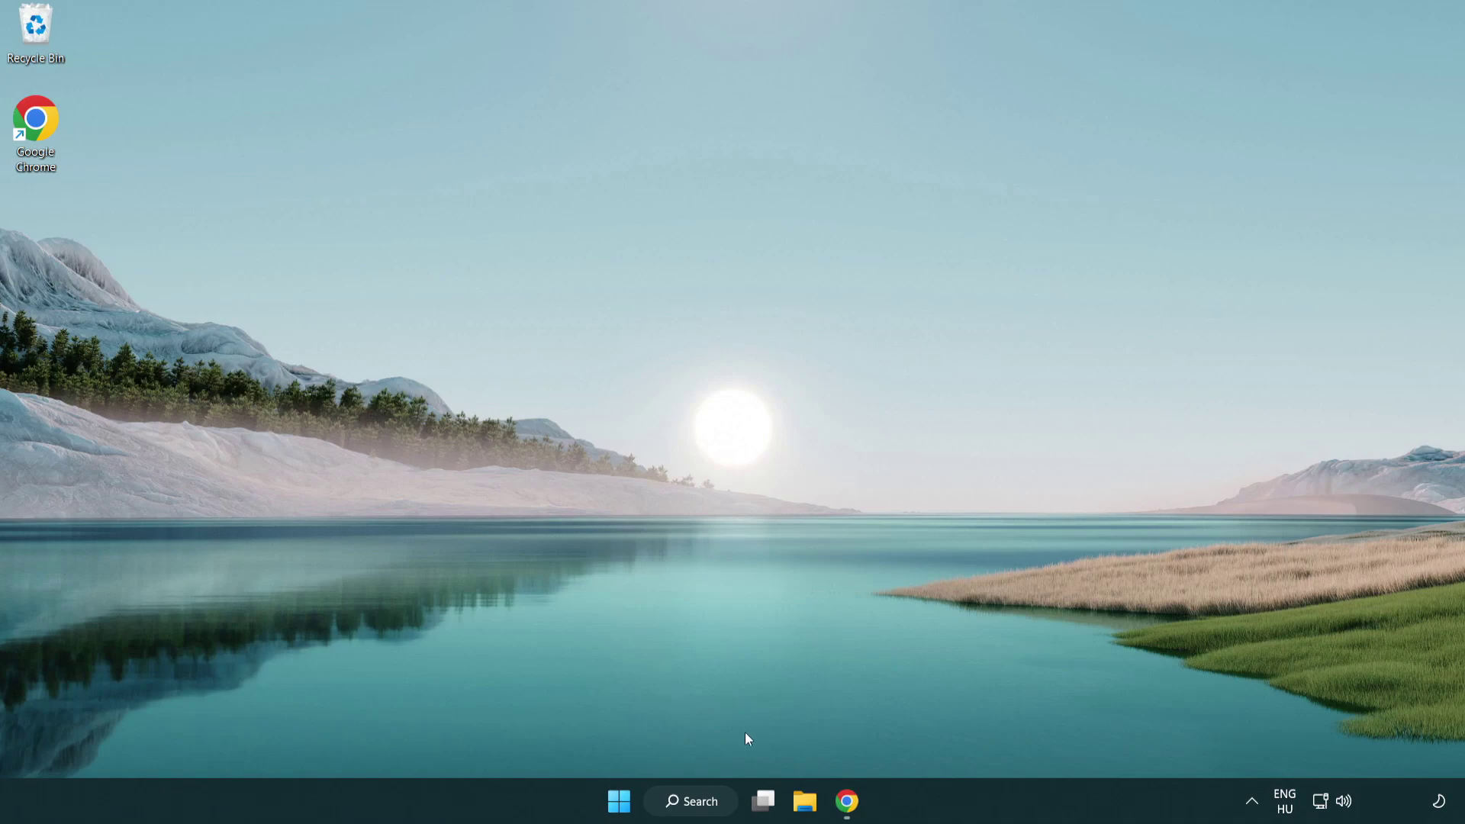
Step: Search Windows for 'device manager' to list Device Manager as the best match
click(709, 801)
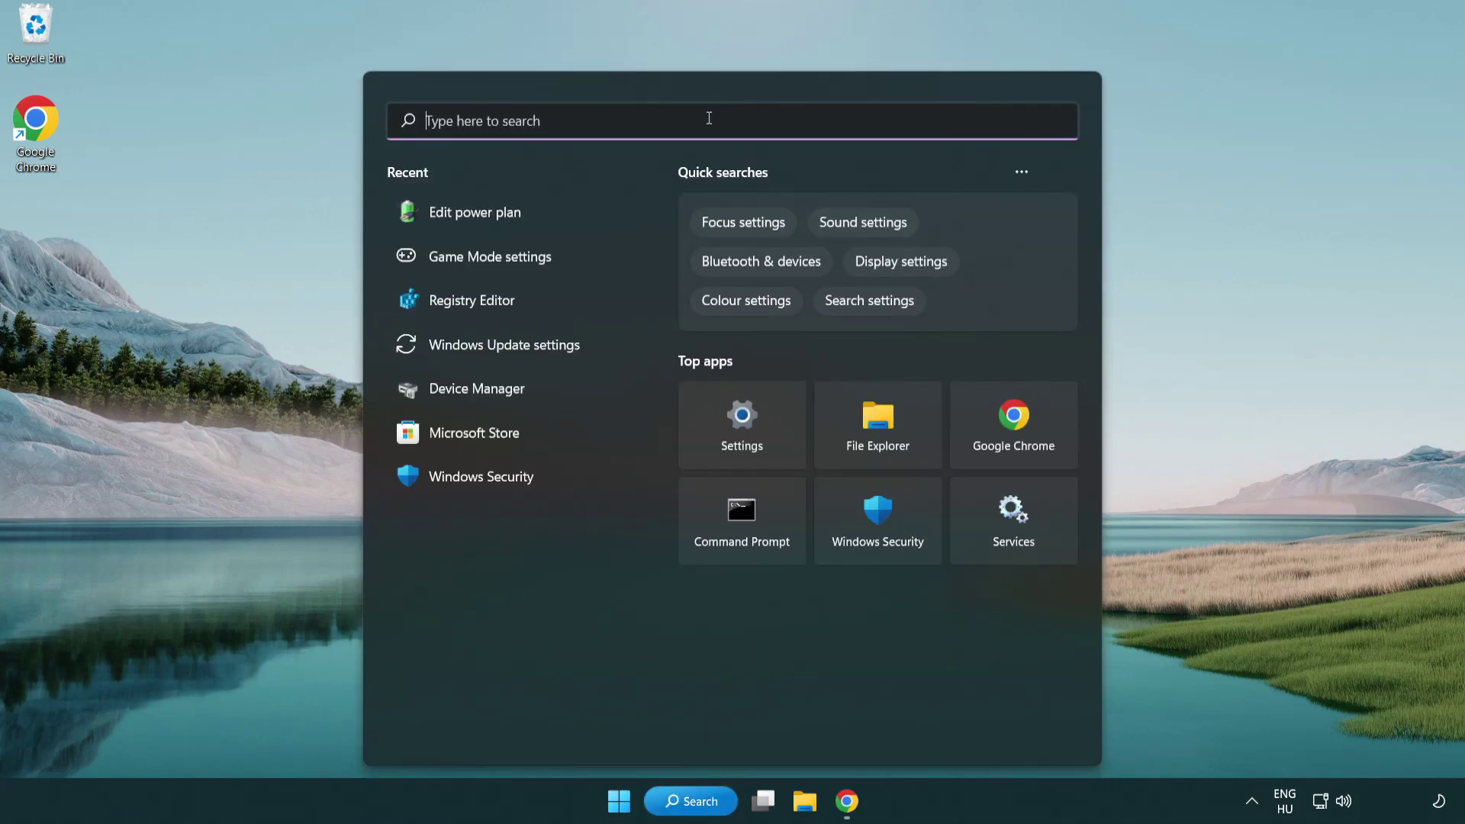
text(device manager)
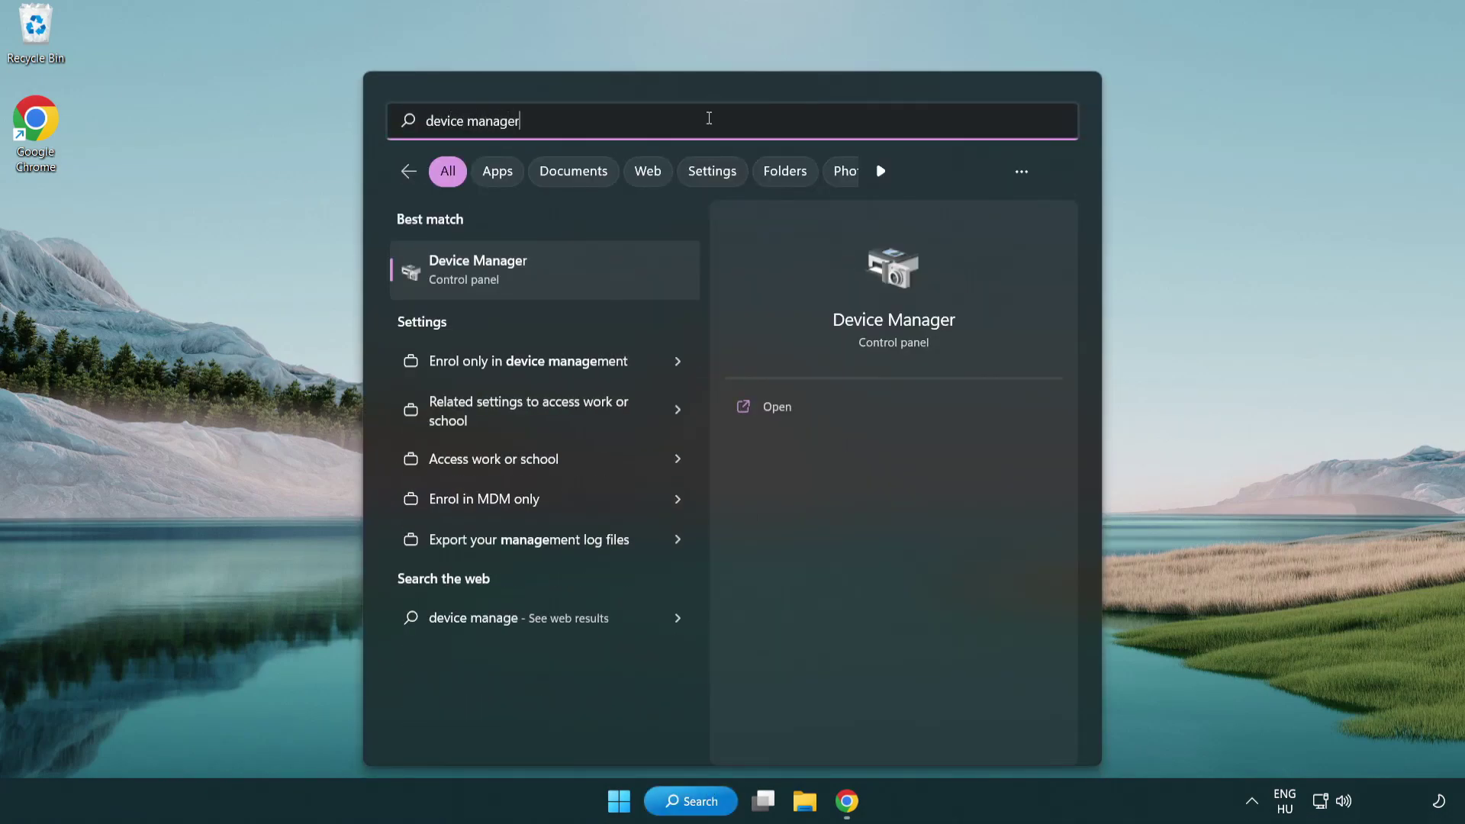
Step: Launch Device Manager, expand Display adapters and bring up the VMware SVGA 3D context menu
click(560, 273)
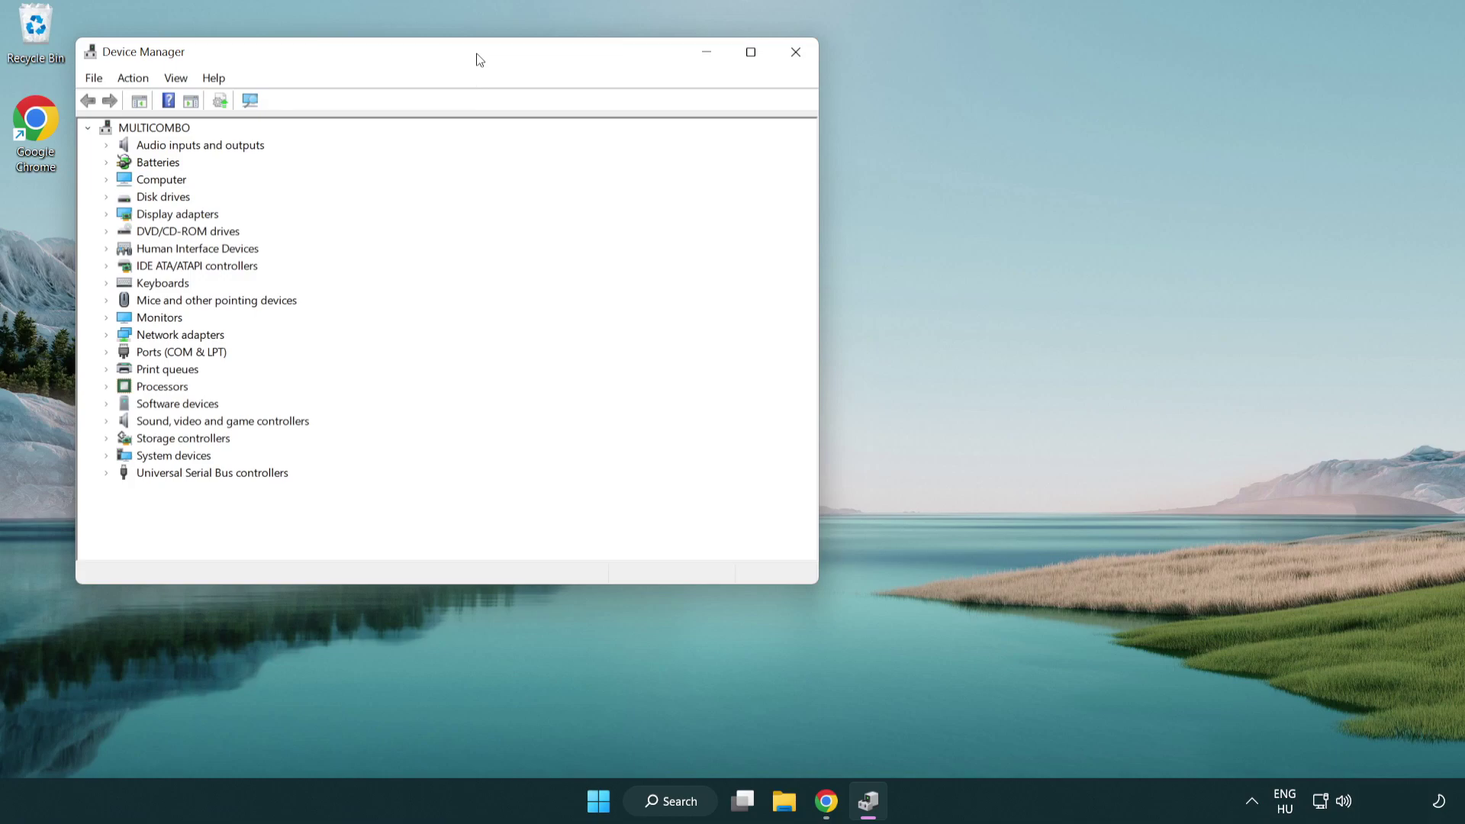
drag(480, 60, 751, 137)
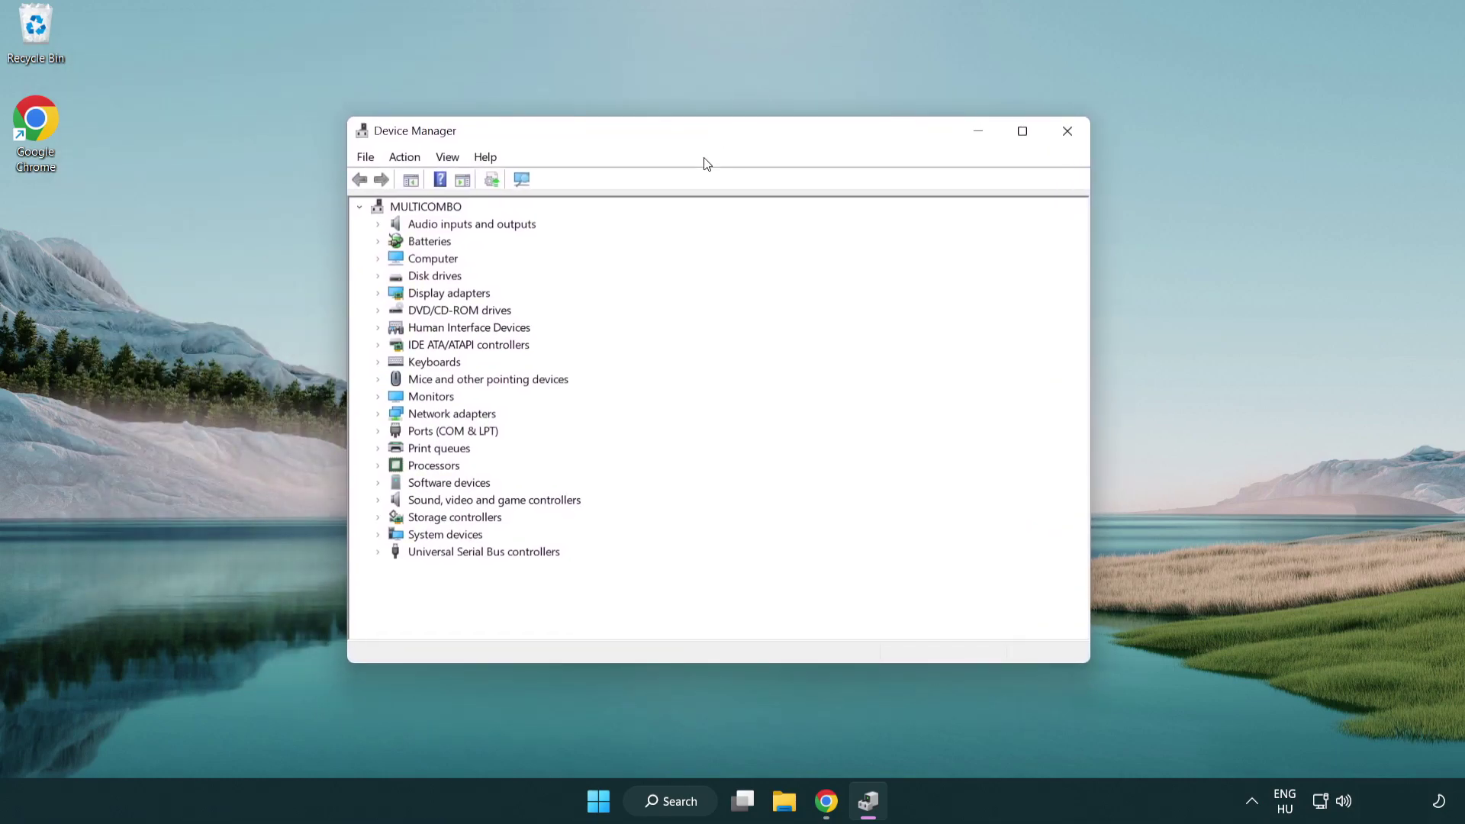
click(396, 294)
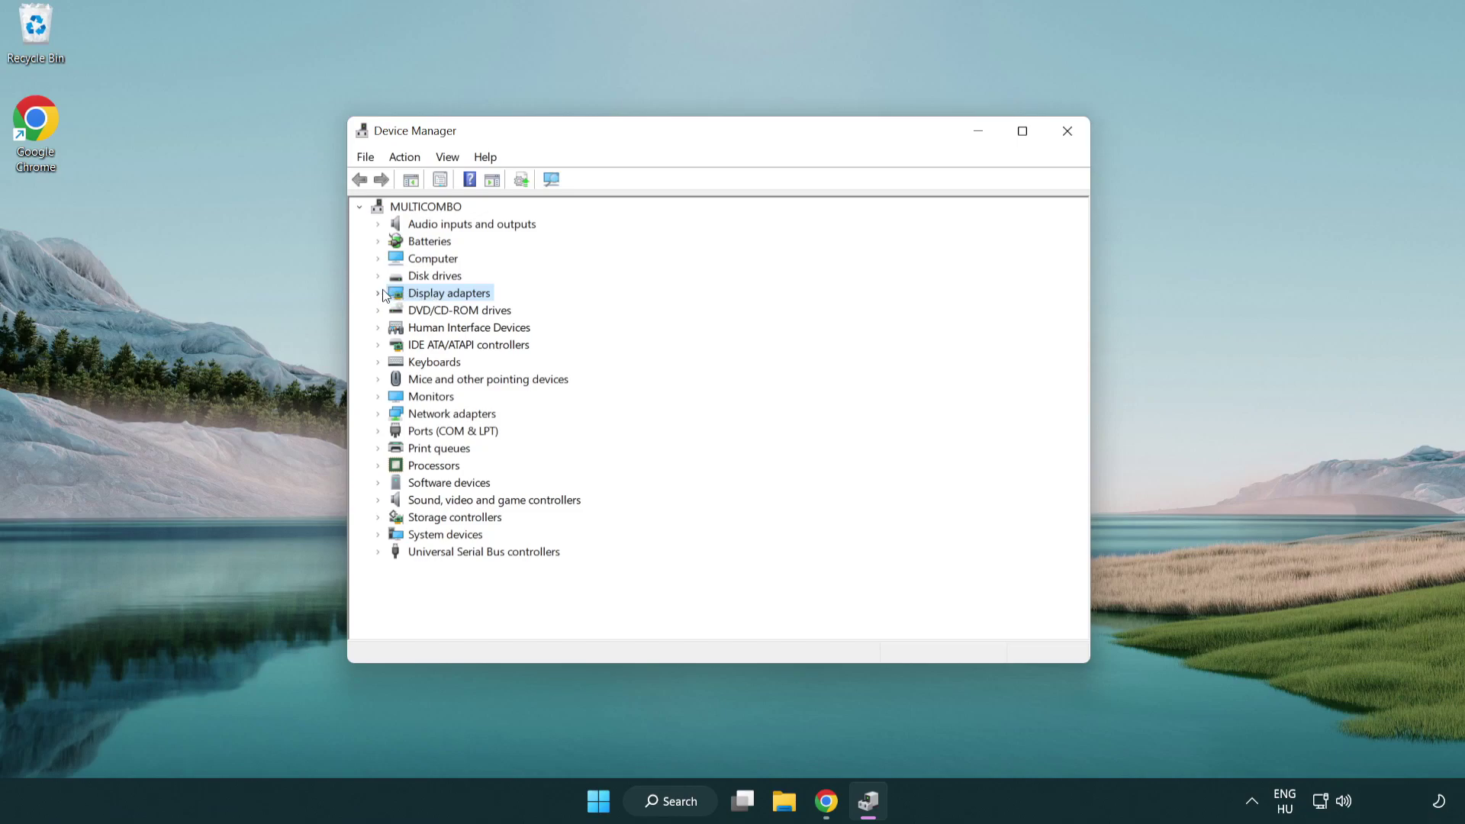
click(383, 295)
click(392, 313)
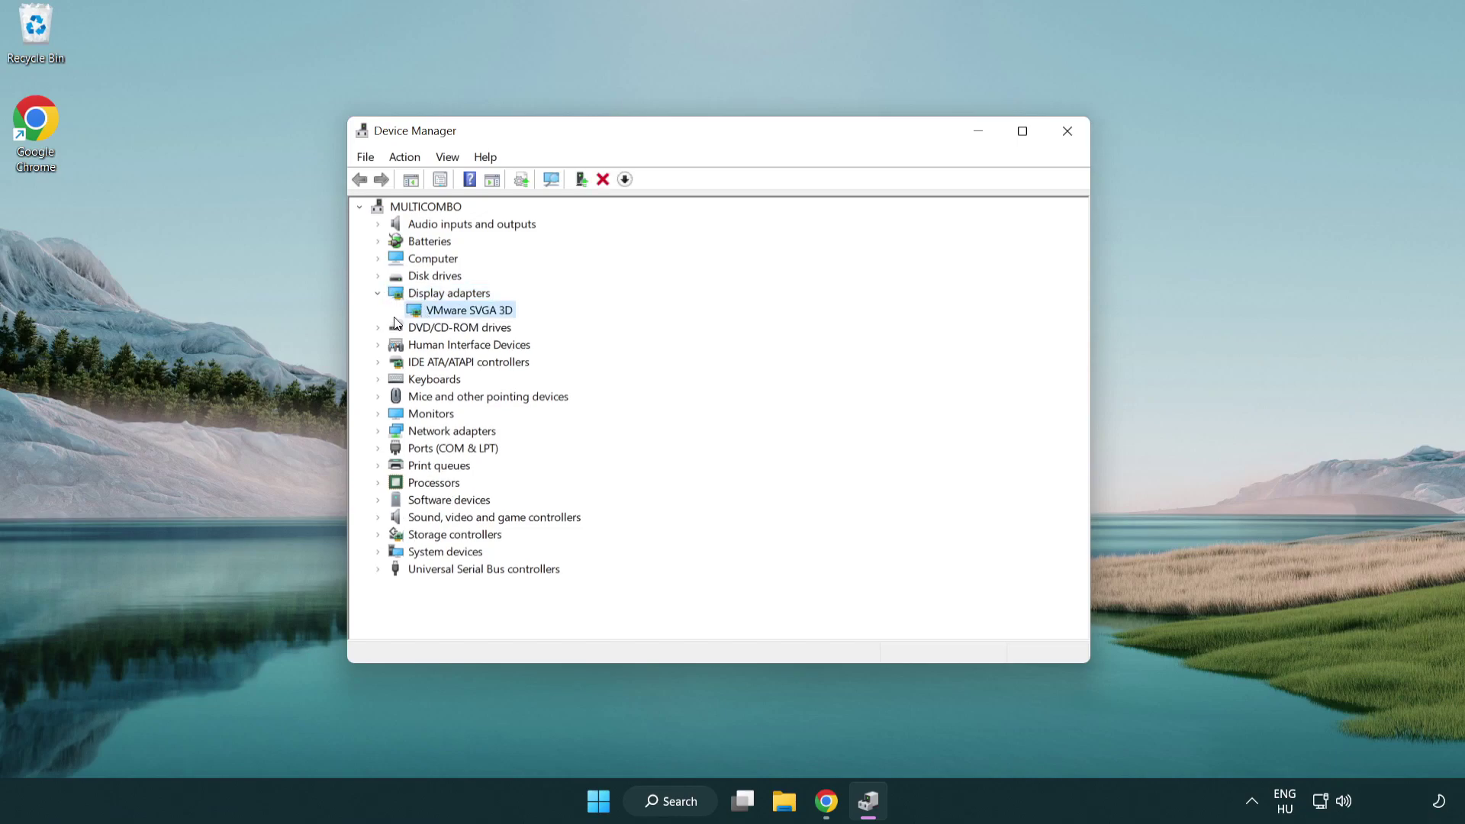
right_click(461, 315)
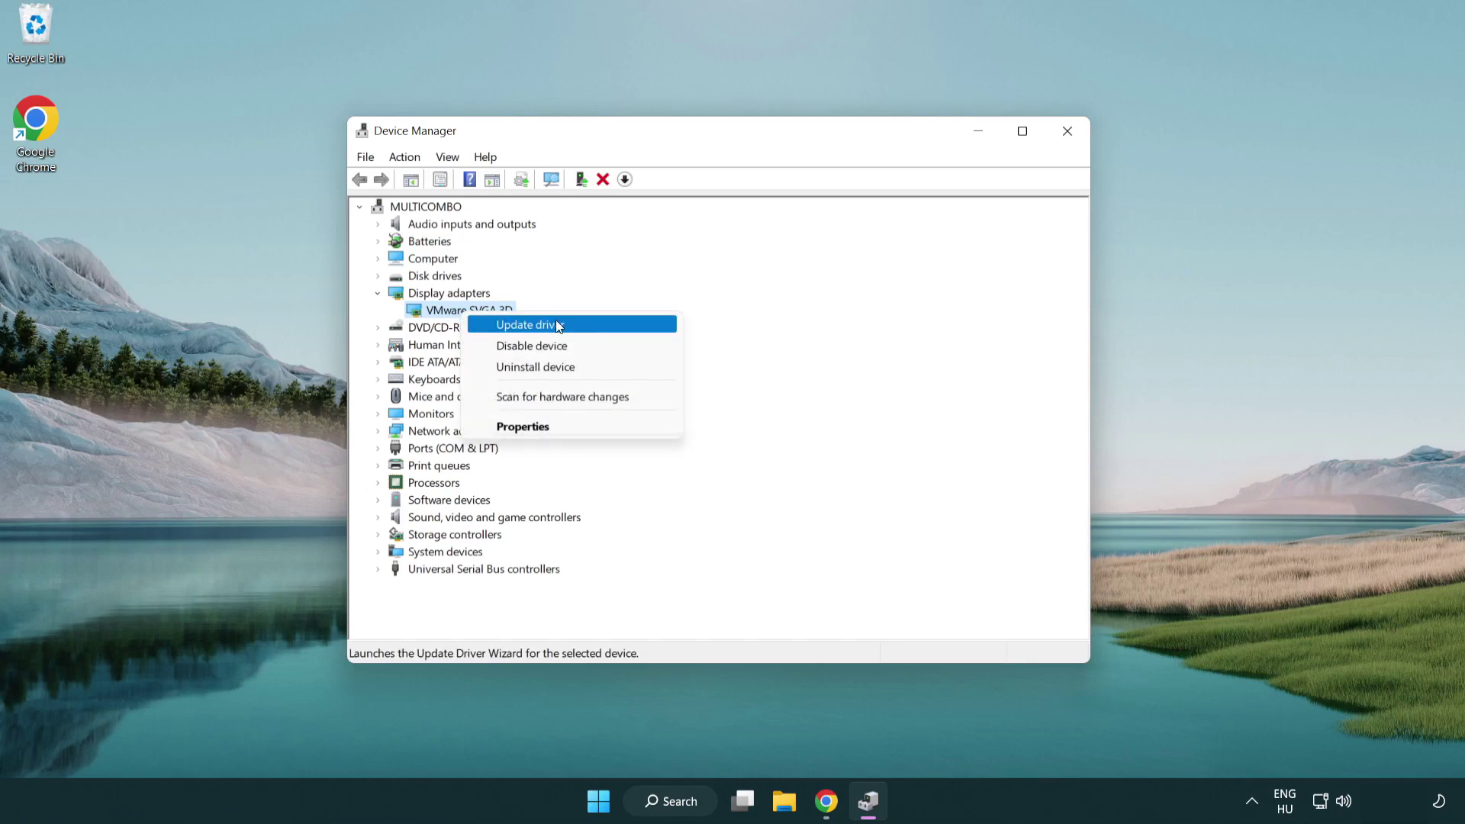
Step: Search automatically for a VMware SVGA 3D driver, confirm the best is installed, close Device Manager
click(585, 326)
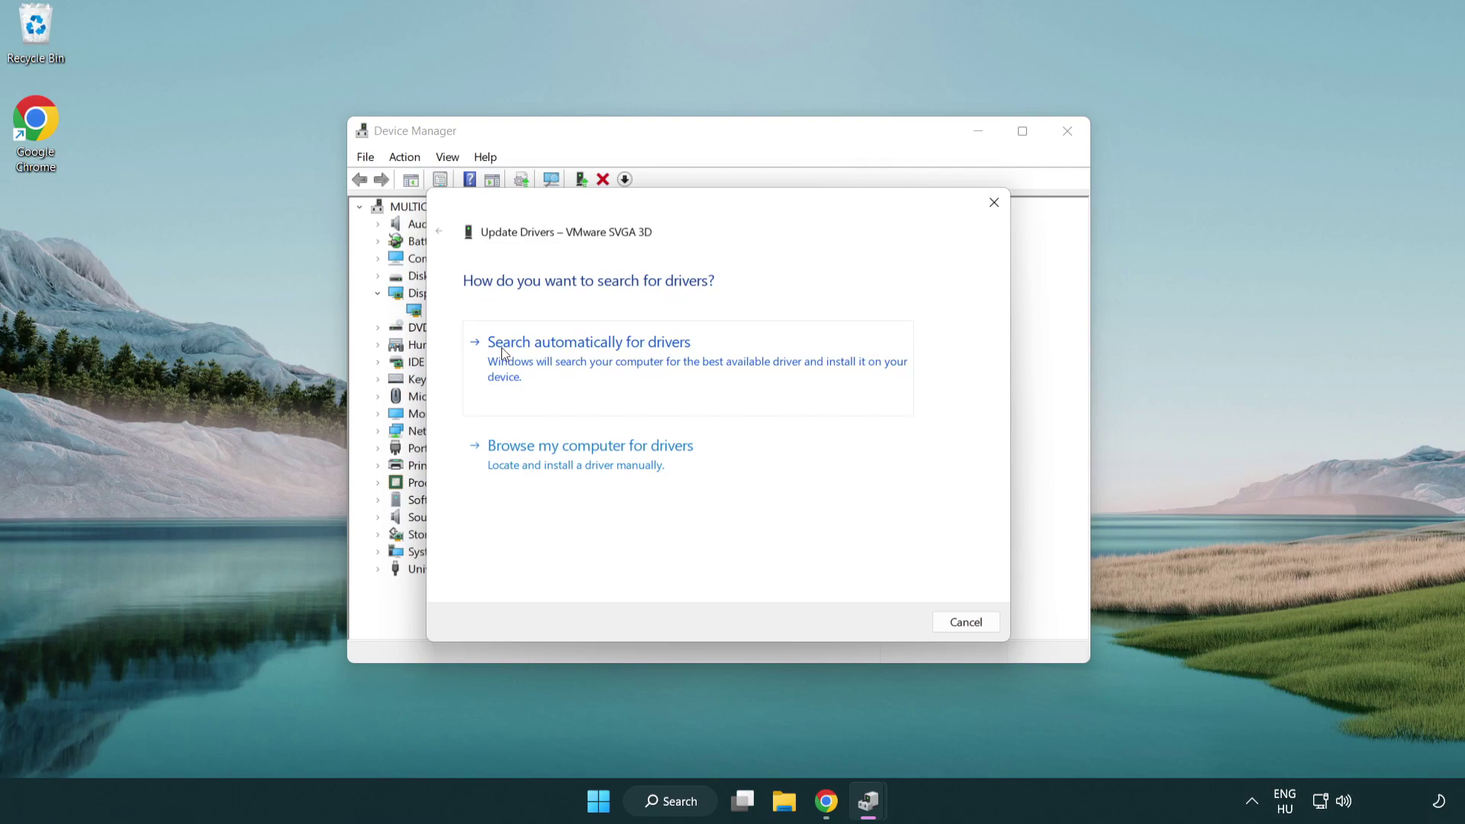
click(602, 358)
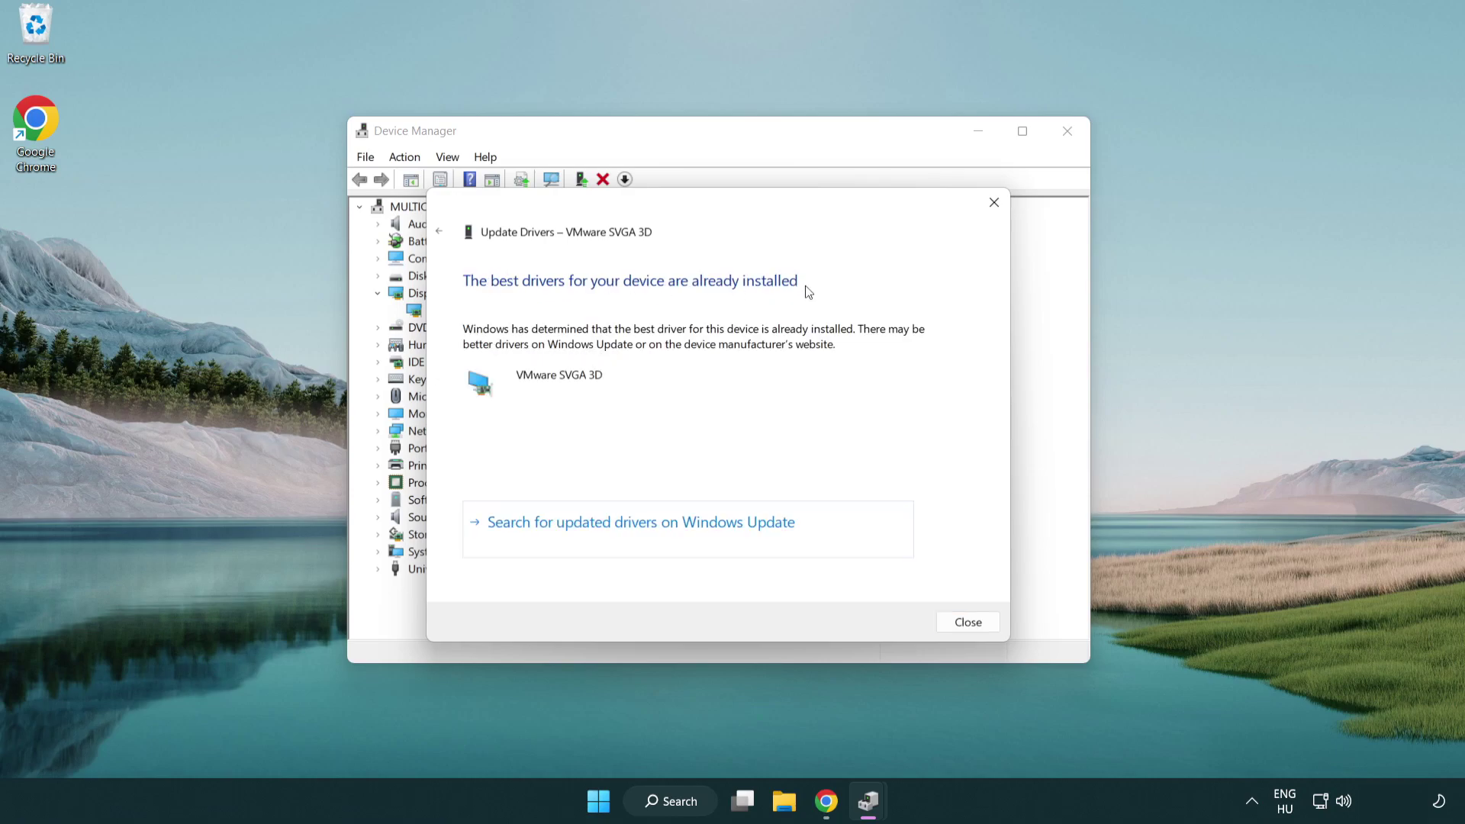
click(960, 620)
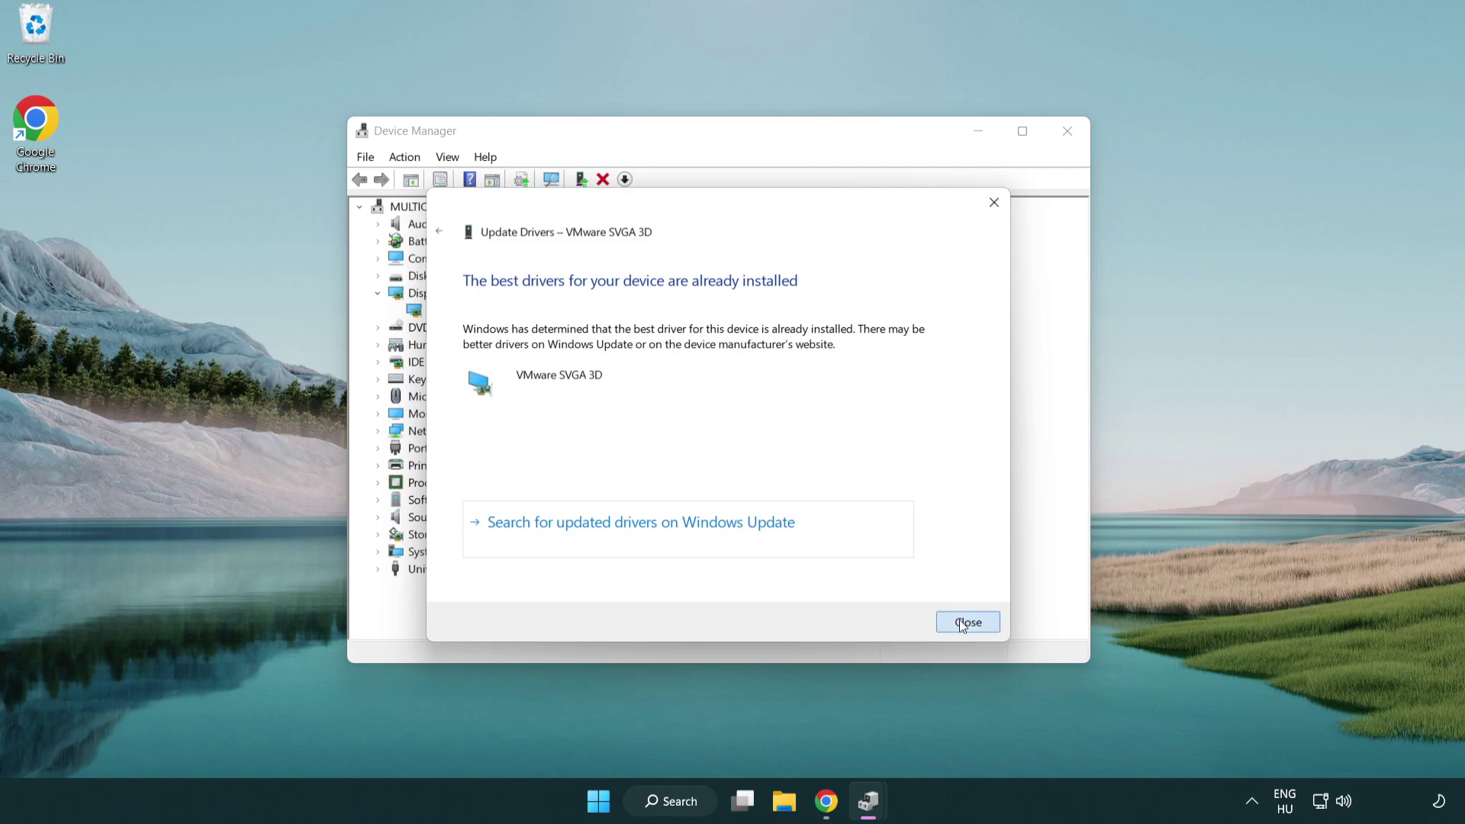
click(1066, 135)
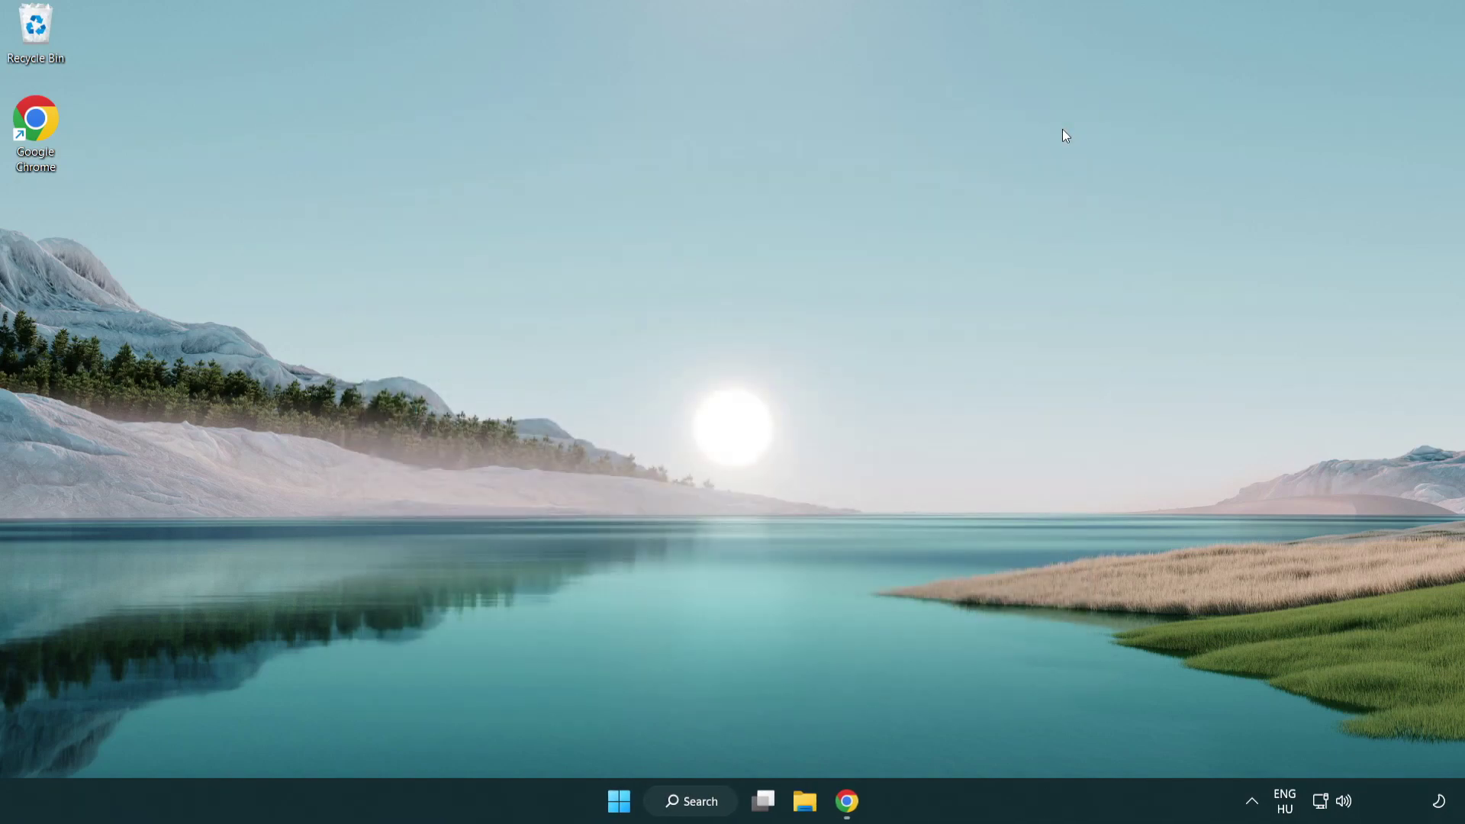
Step: Search Windows for 'game mode' to show Game Mode settings as the best match
click(701, 807)
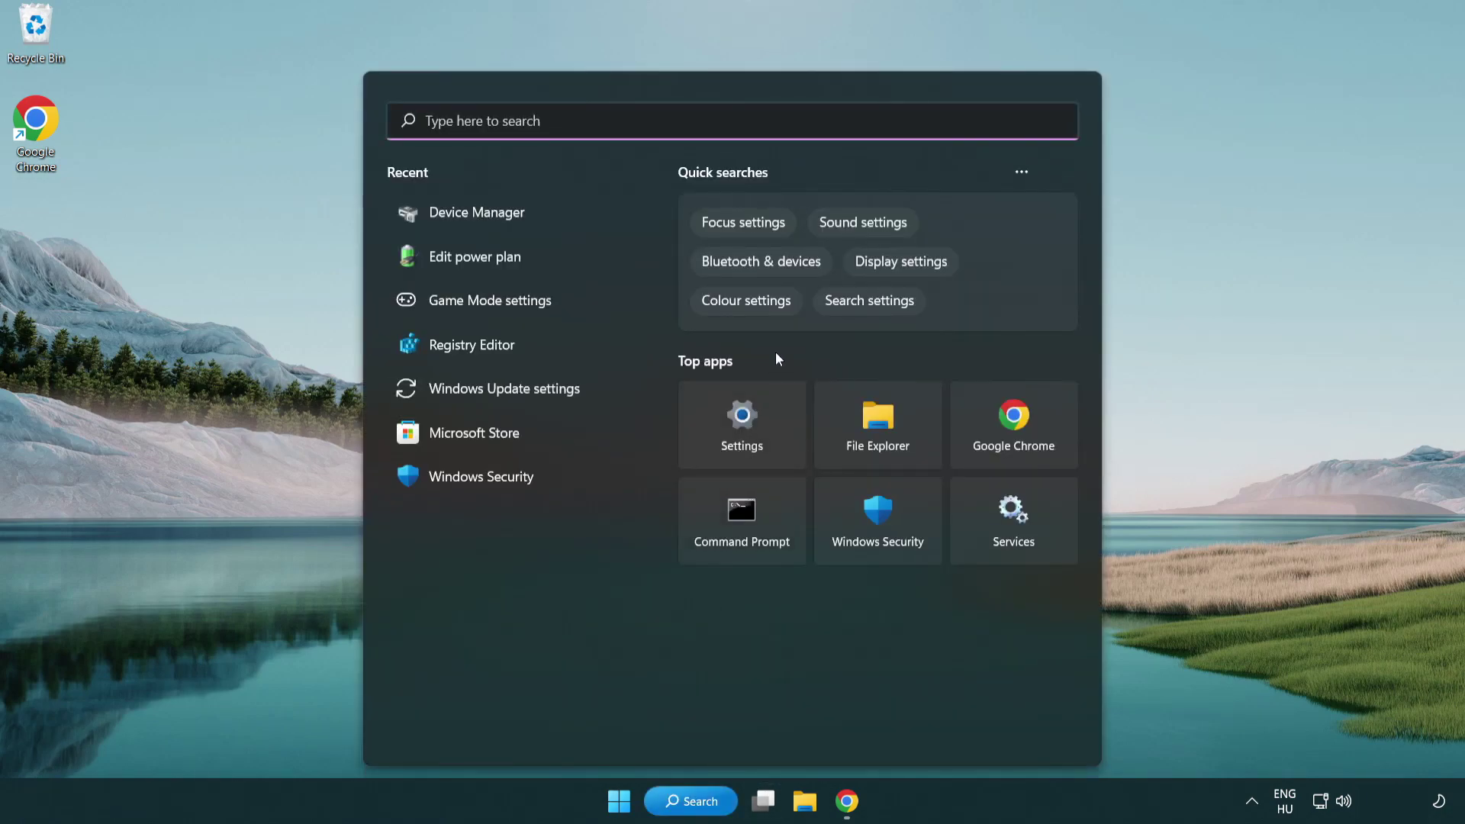
text(gam)
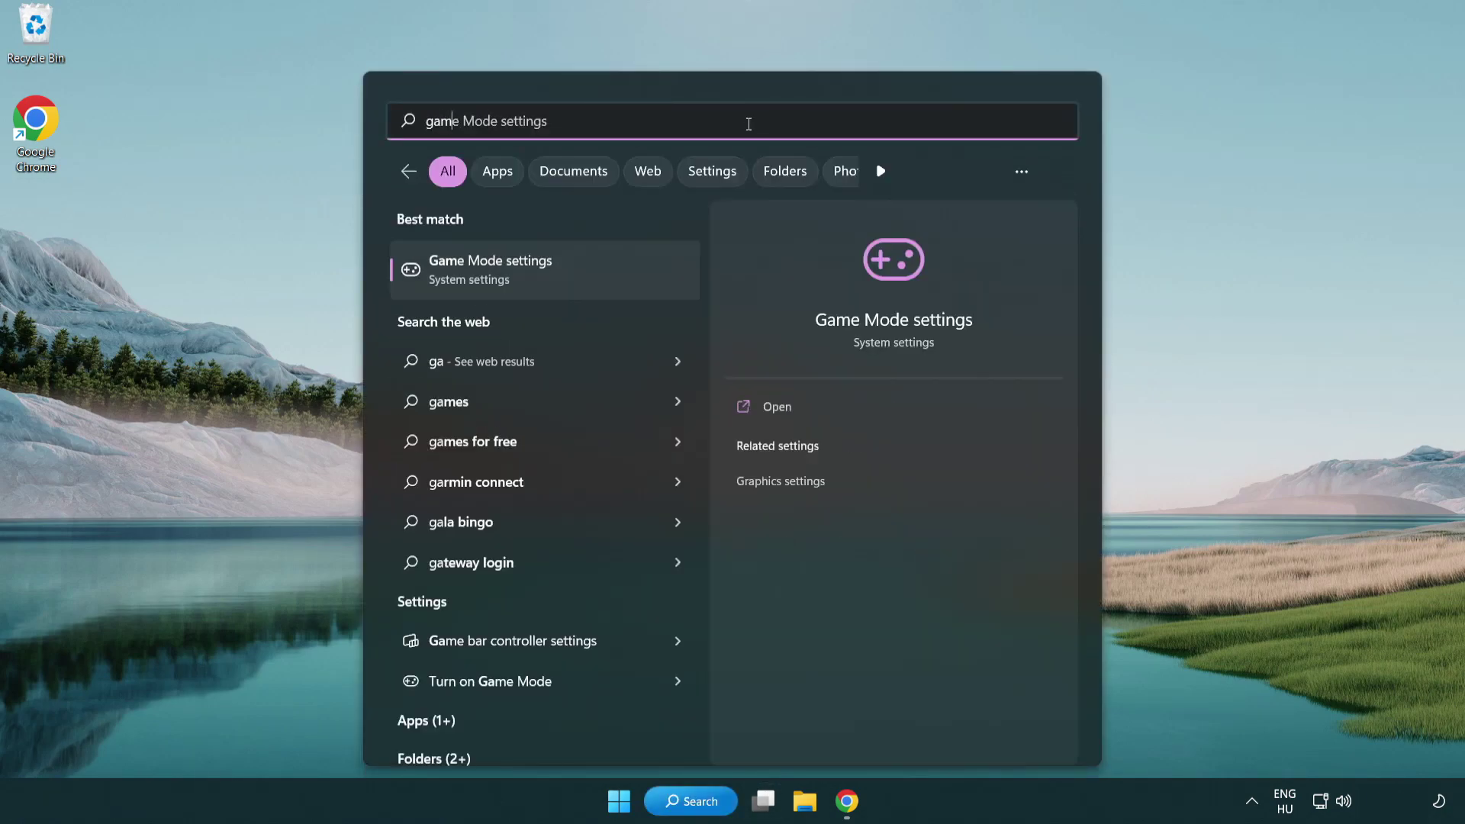
text(e mode)
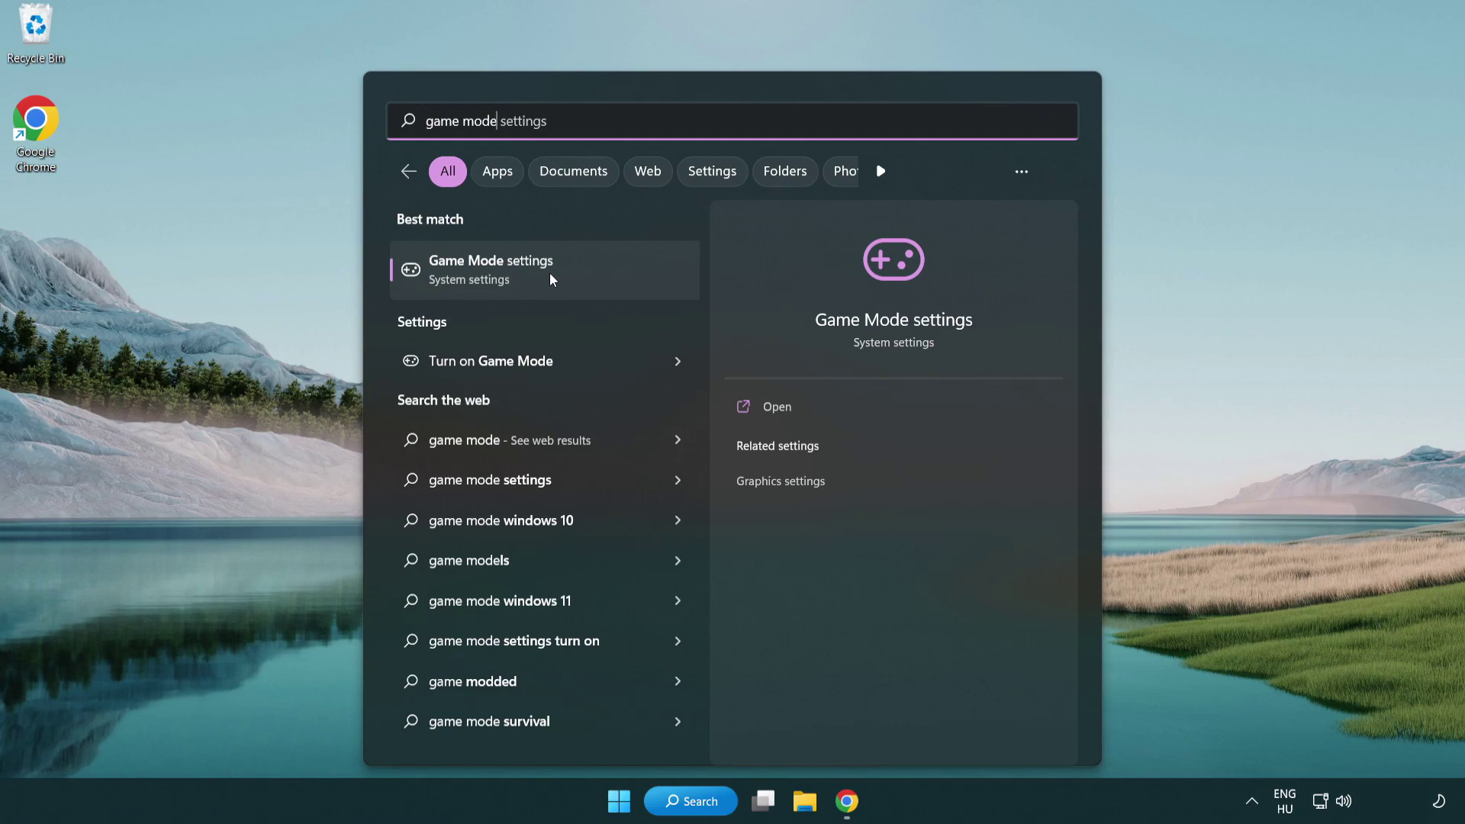
Step: Check Game Mode, confirm Xbox Game Bar's controller button is off, and close Settings
click(551, 274)
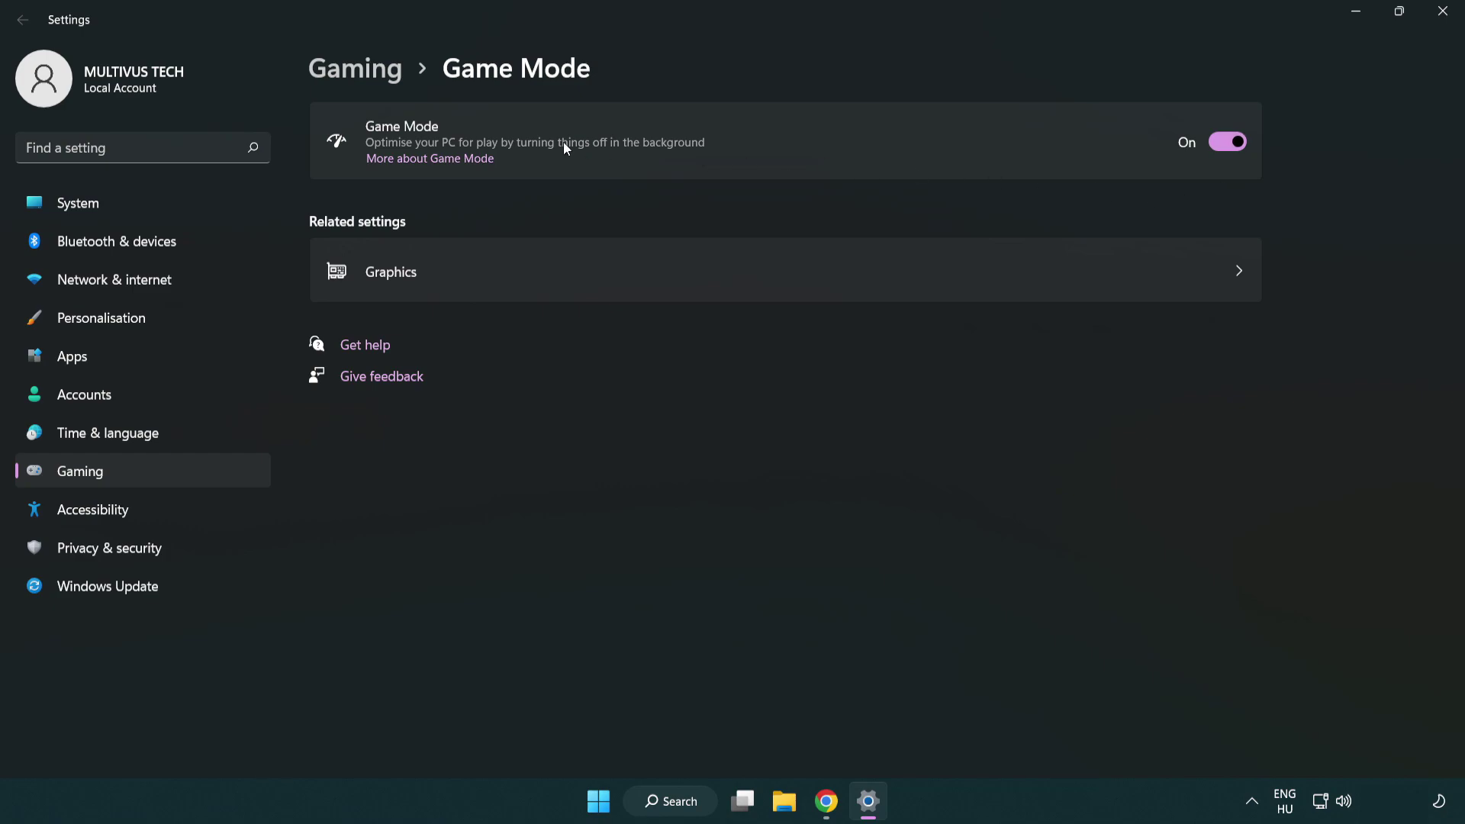
click(382, 82)
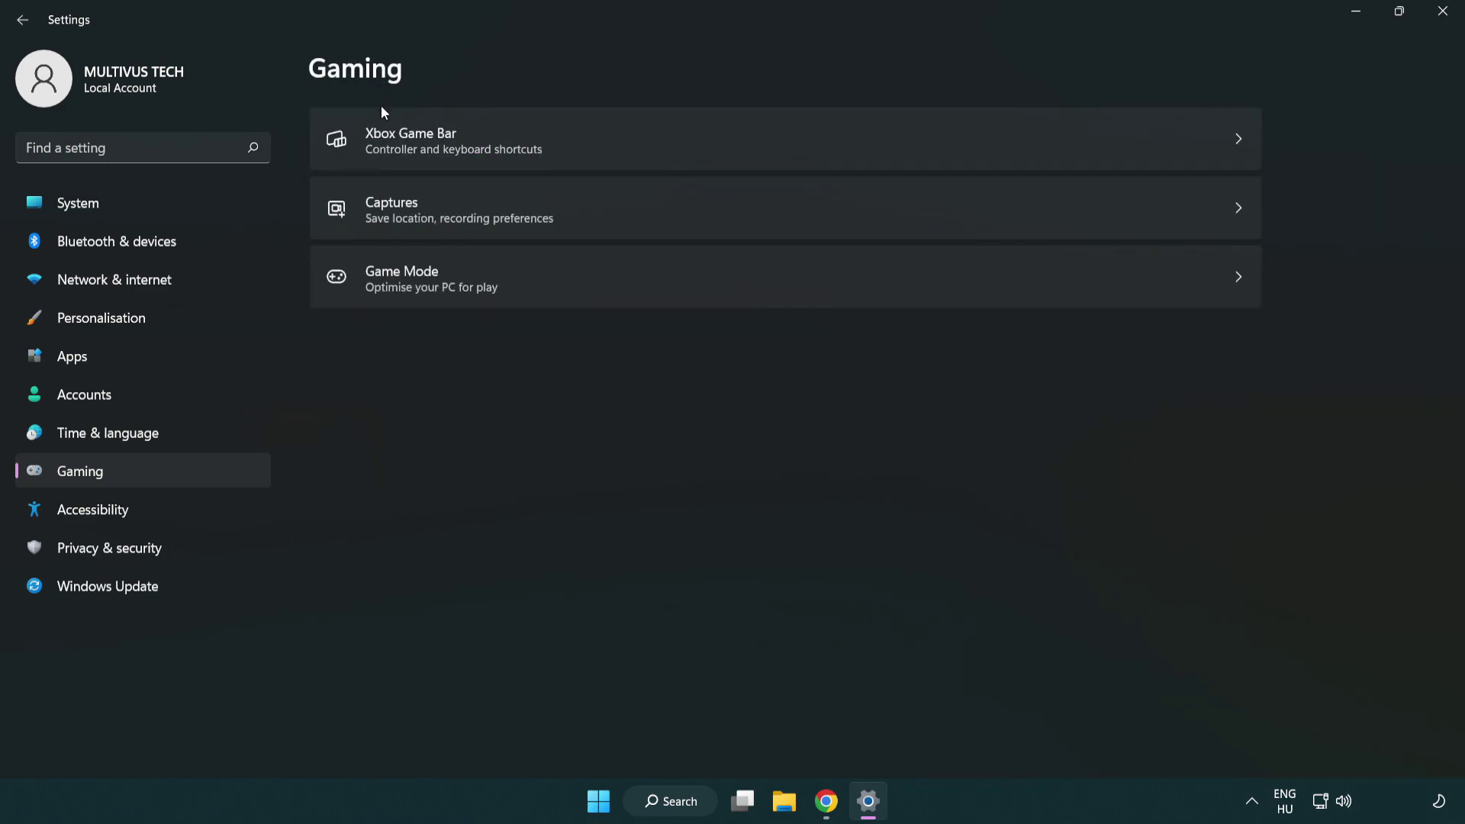
click(649, 142)
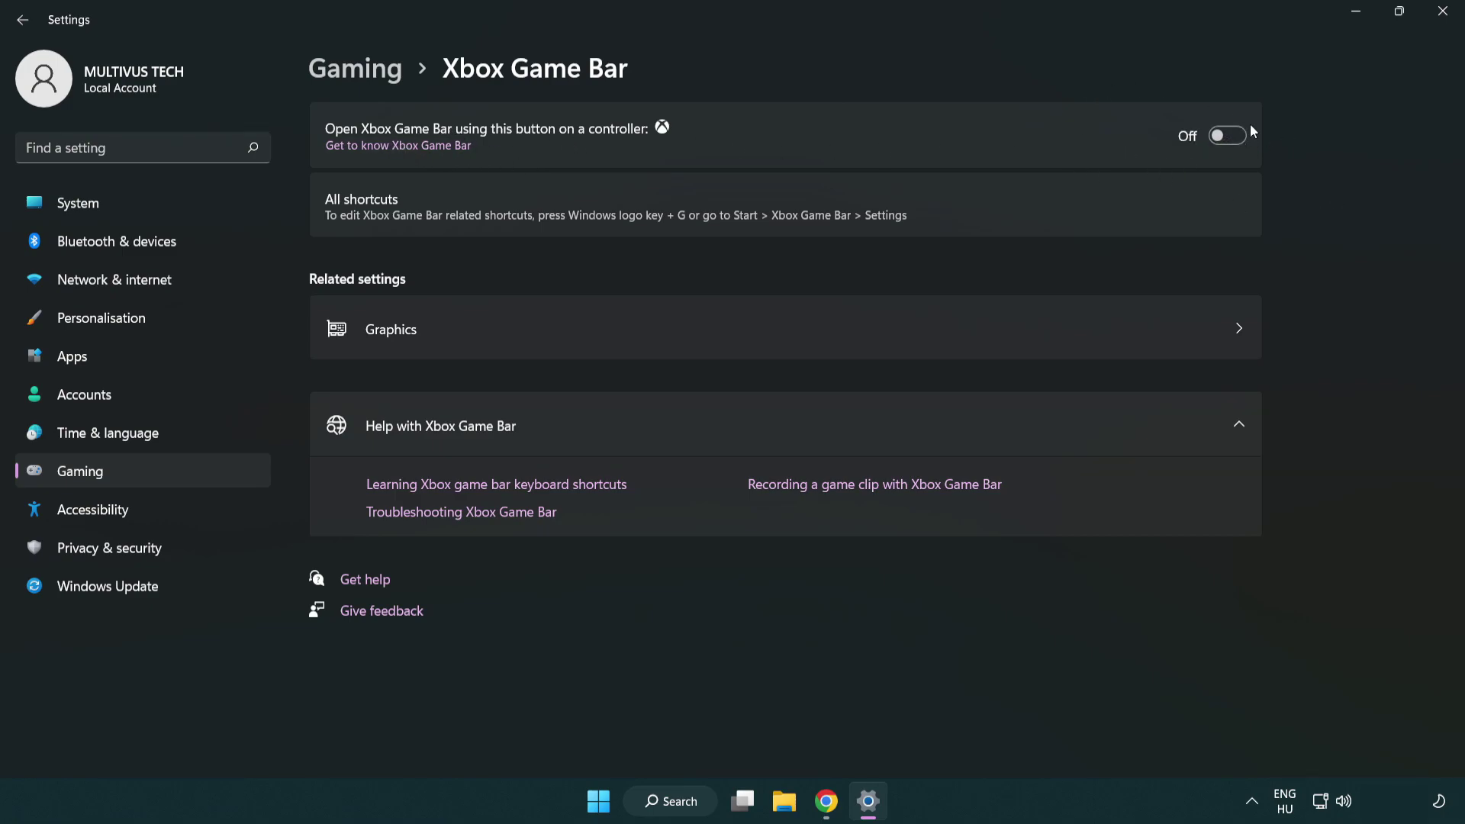
click(1443, 21)
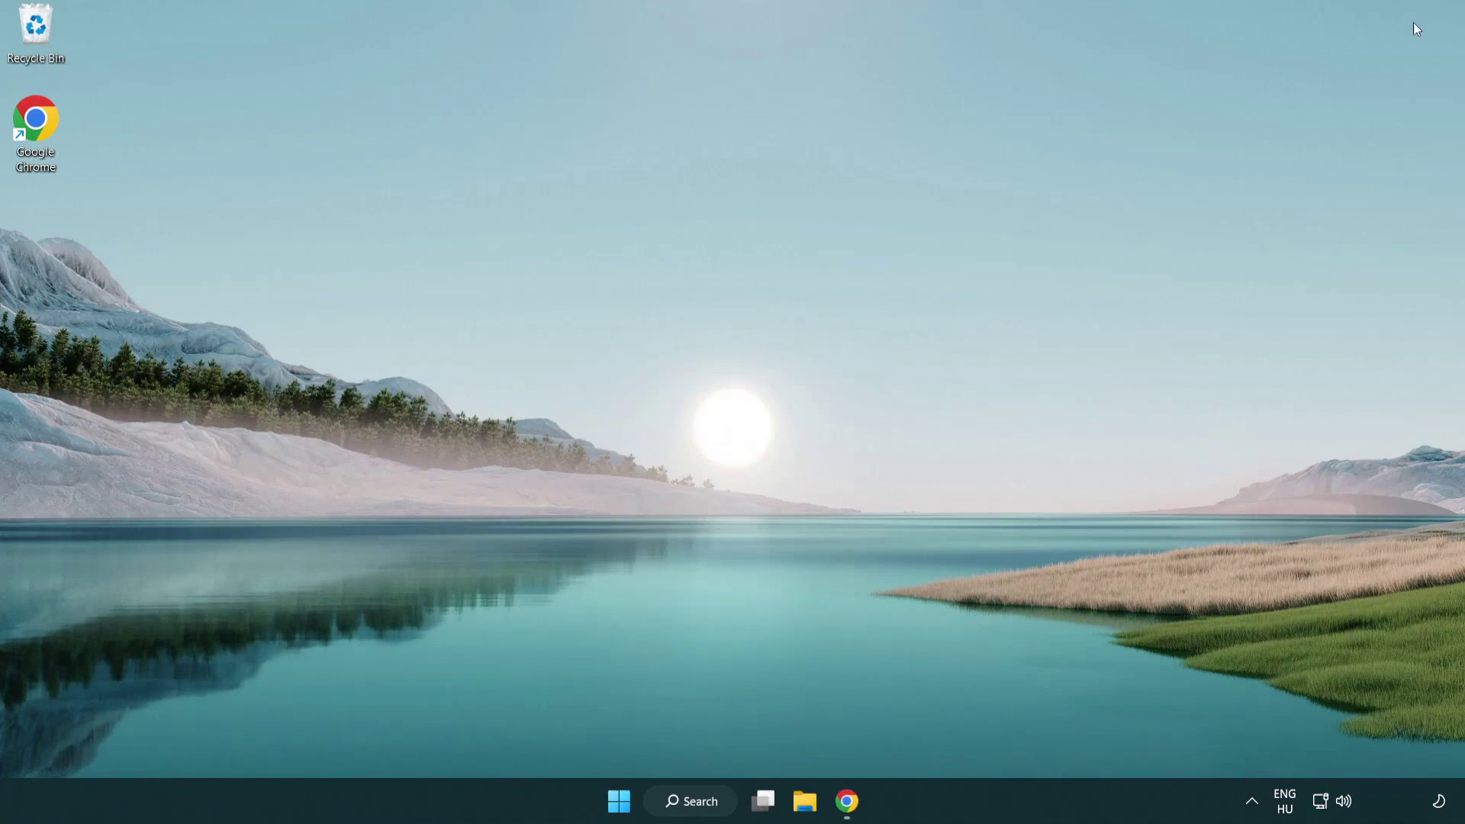
Step: Launch Task Manager from the Start context menu and end the Google Chrome (8) process group
right_click(620, 802)
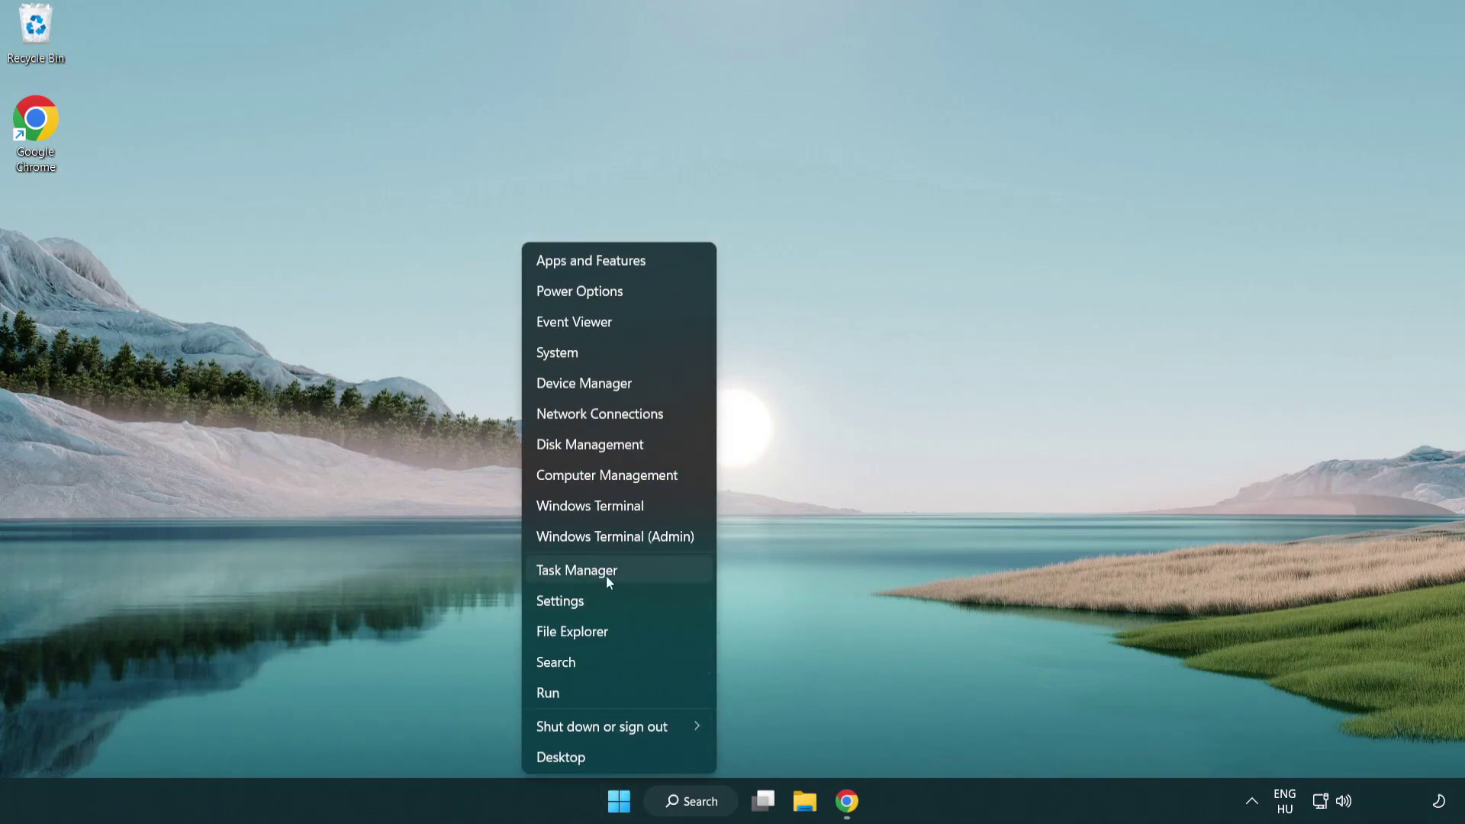
click(643, 574)
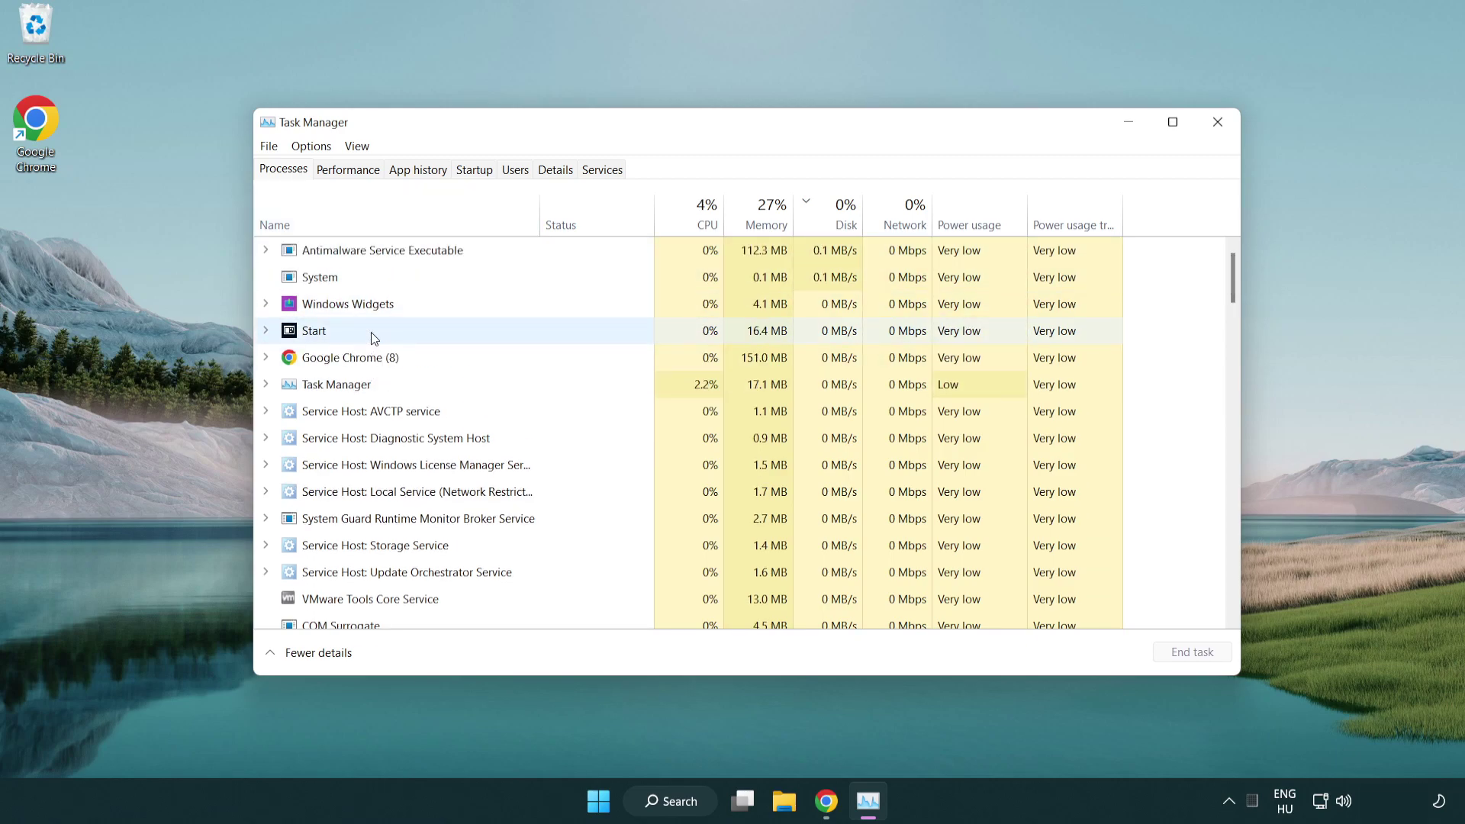
click(375, 359)
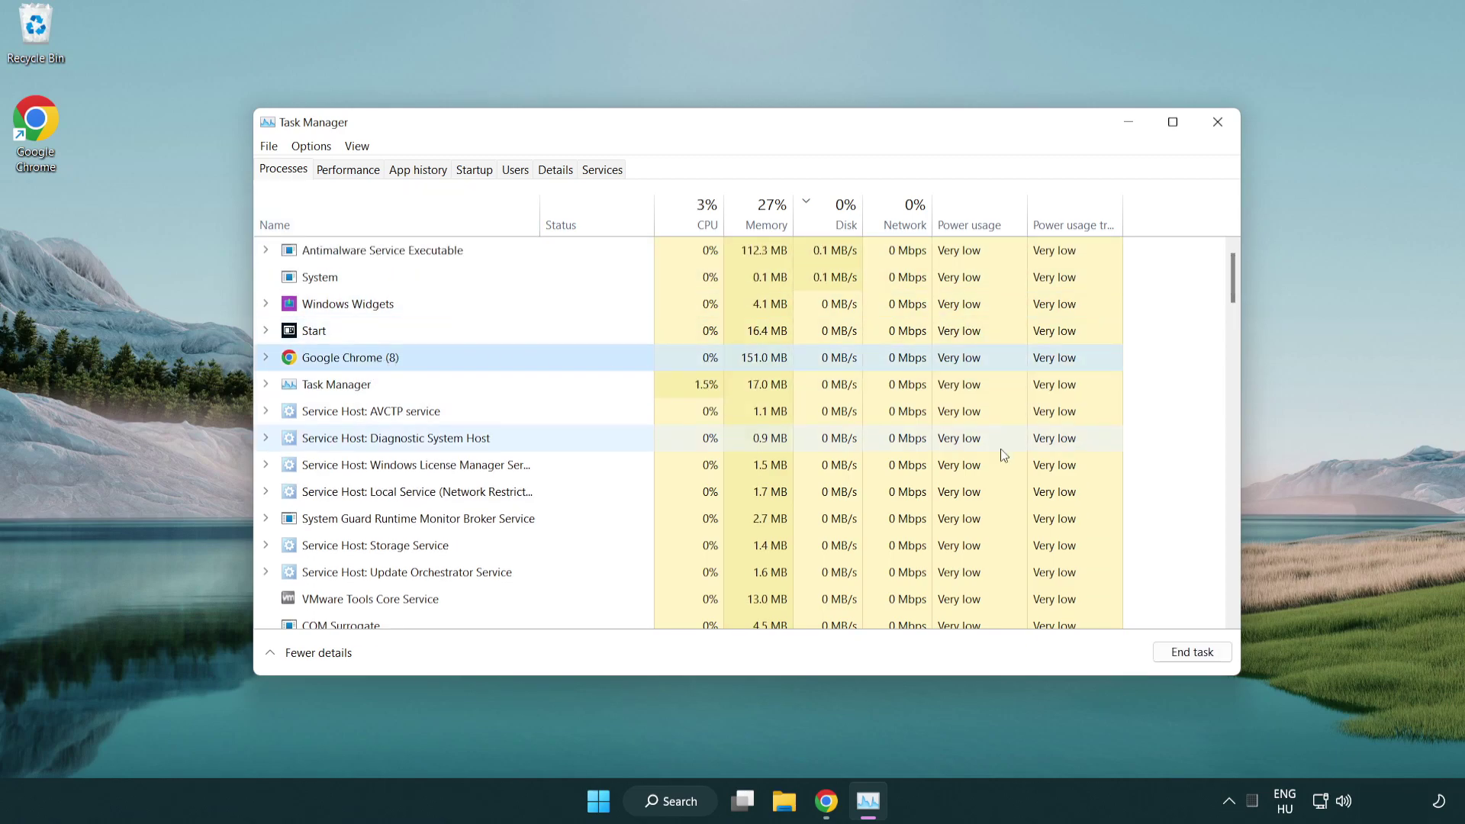
click(1201, 661)
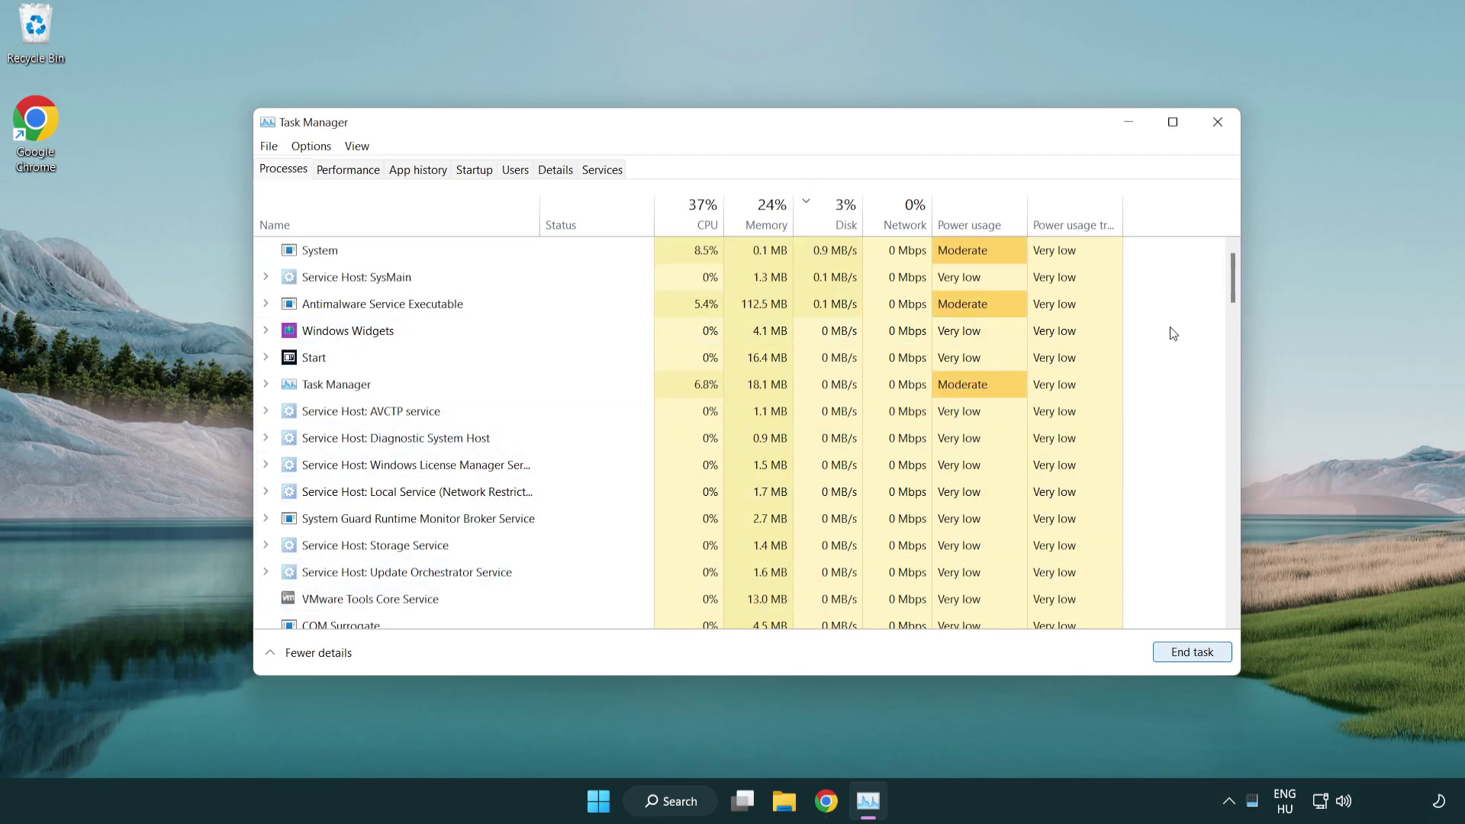
drag(1234, 296, 1226, 262)
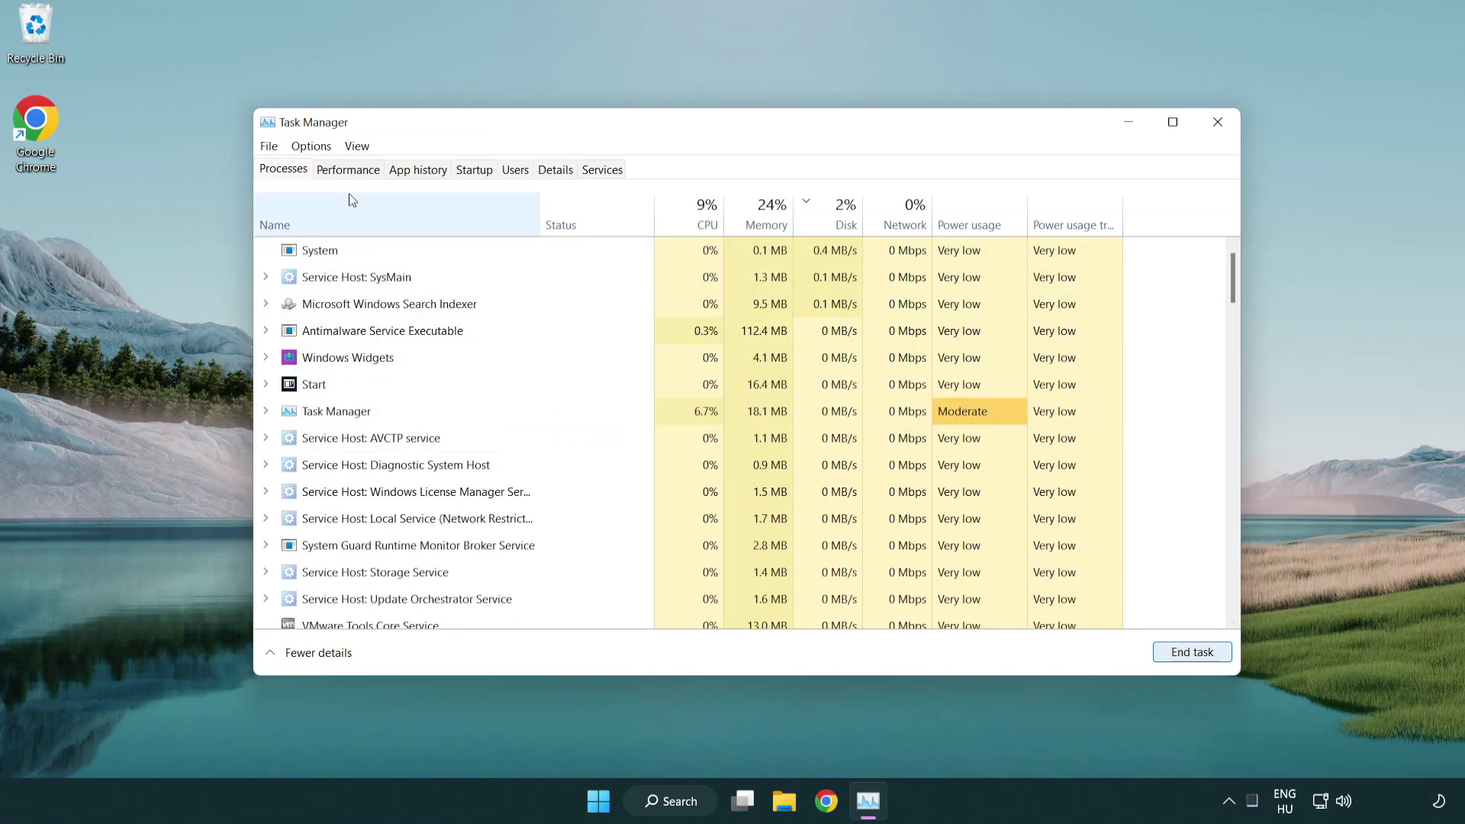
Step: Disable Cortana, Phone Link and Terminal as startup apps, then close Task Manager
click(485, 176)
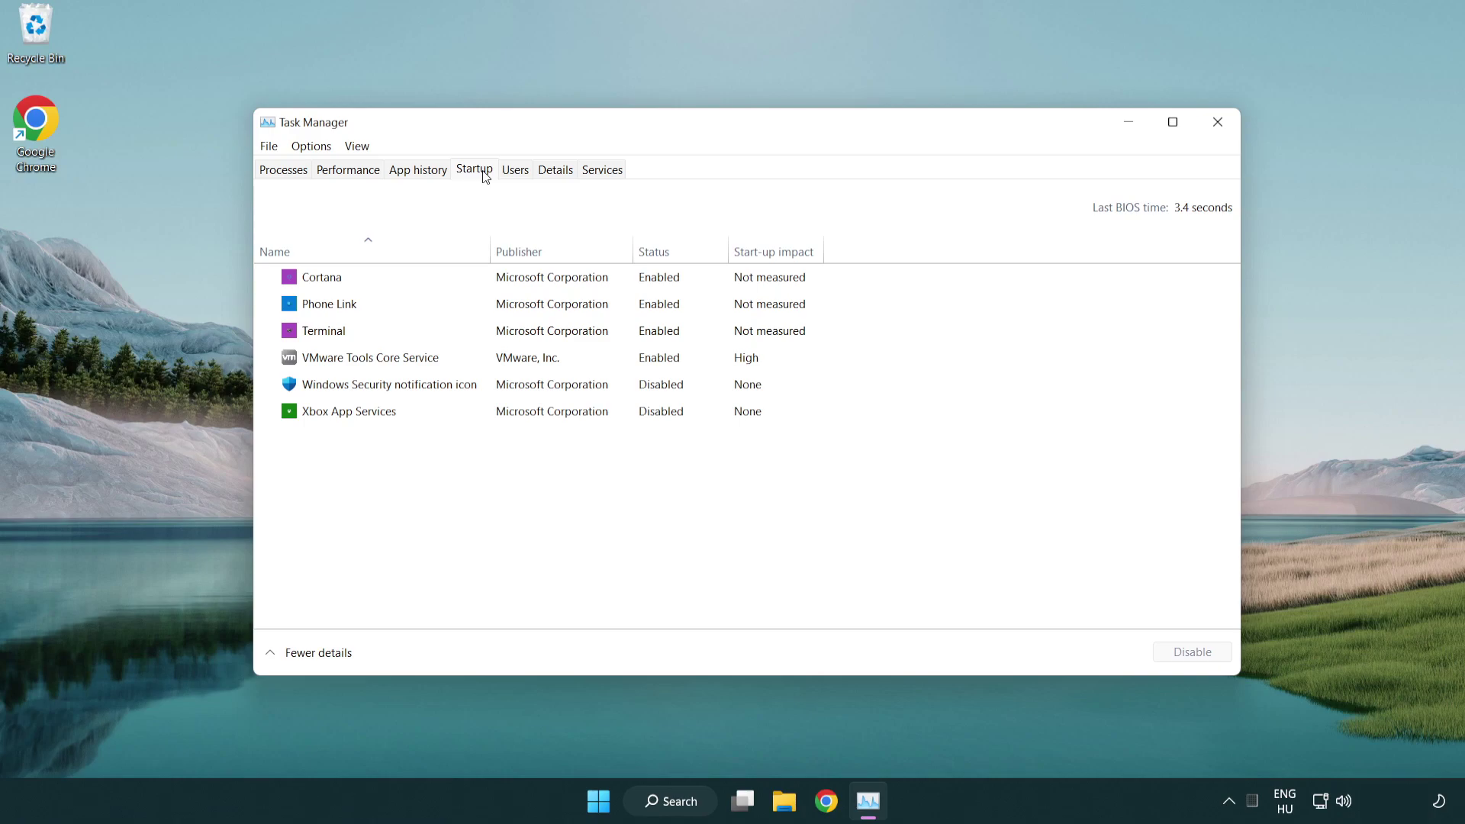
click(525, 284)
click(1192, 651)
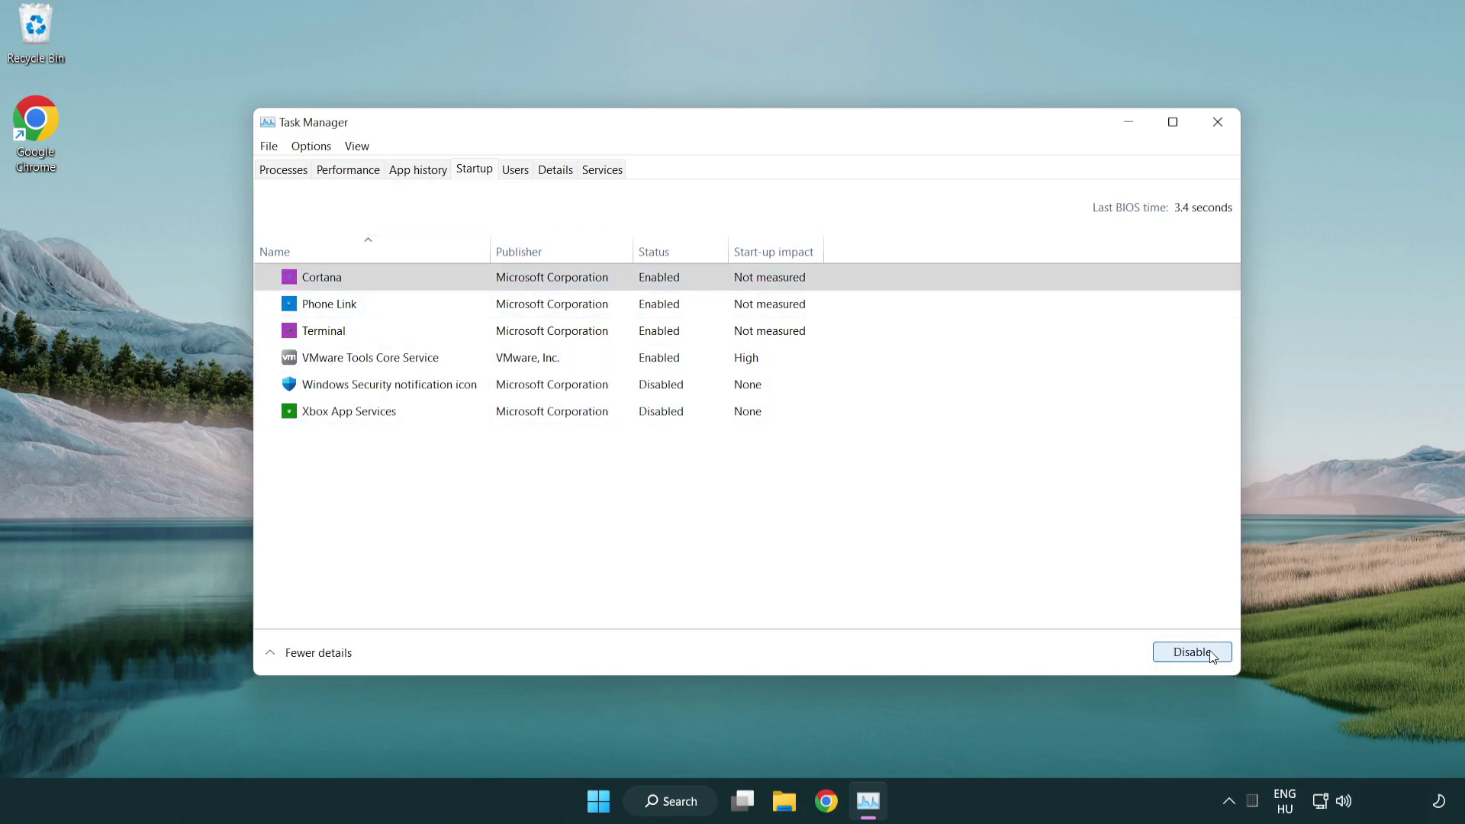
click(583, 306)
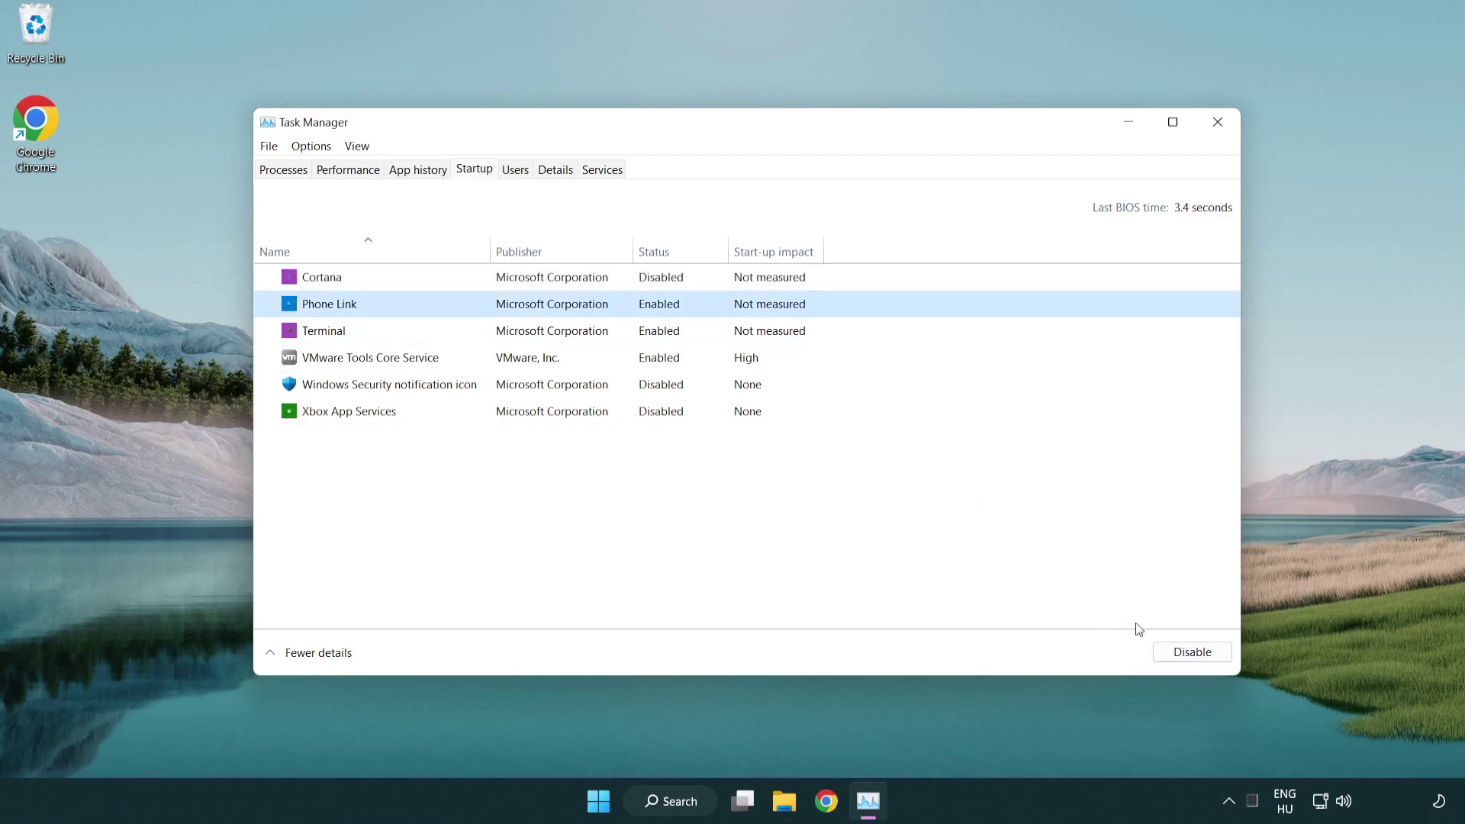
click(1190, 653)
click(499, 335)
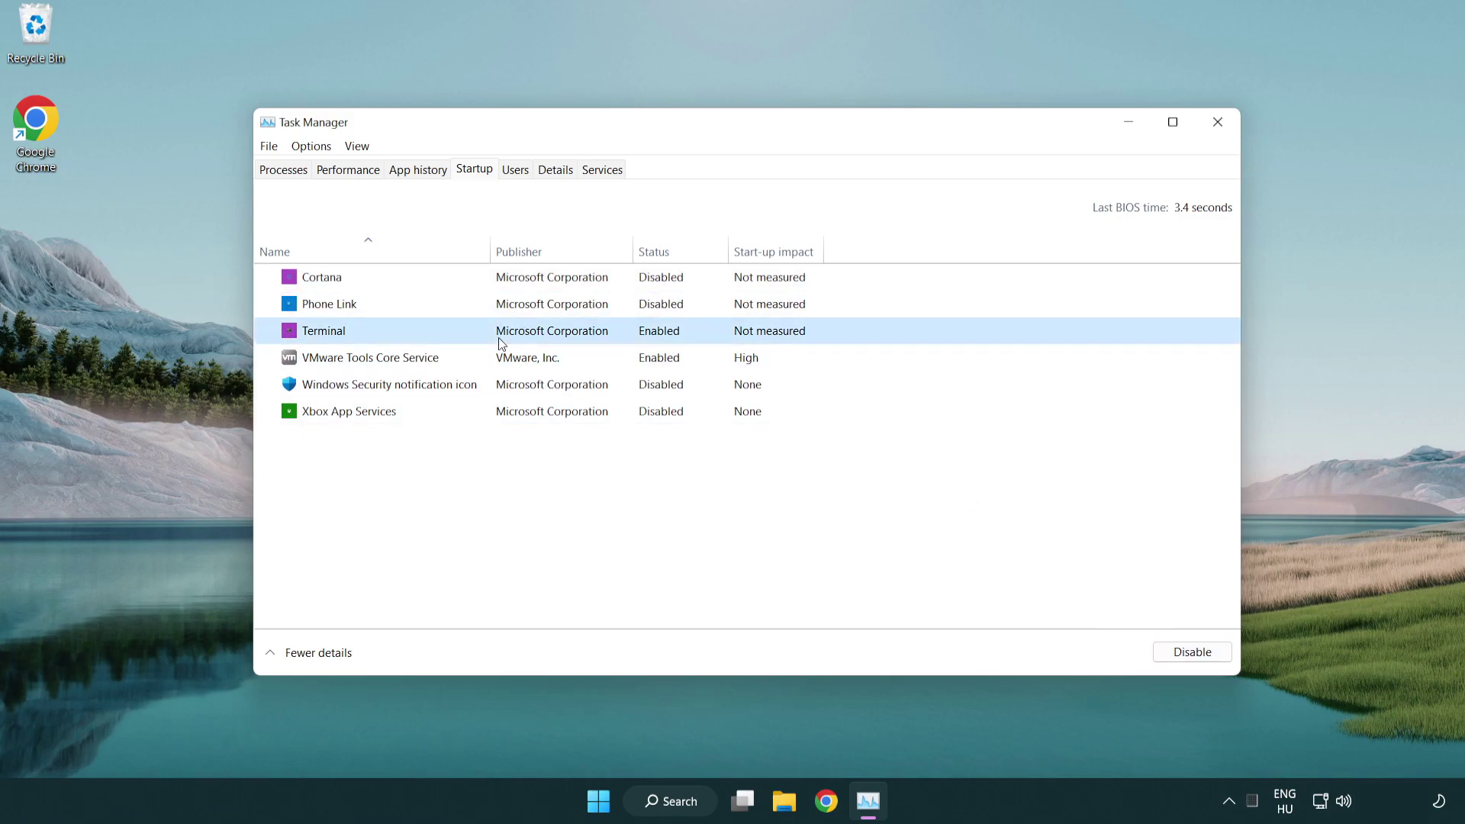
click(1220, 658)
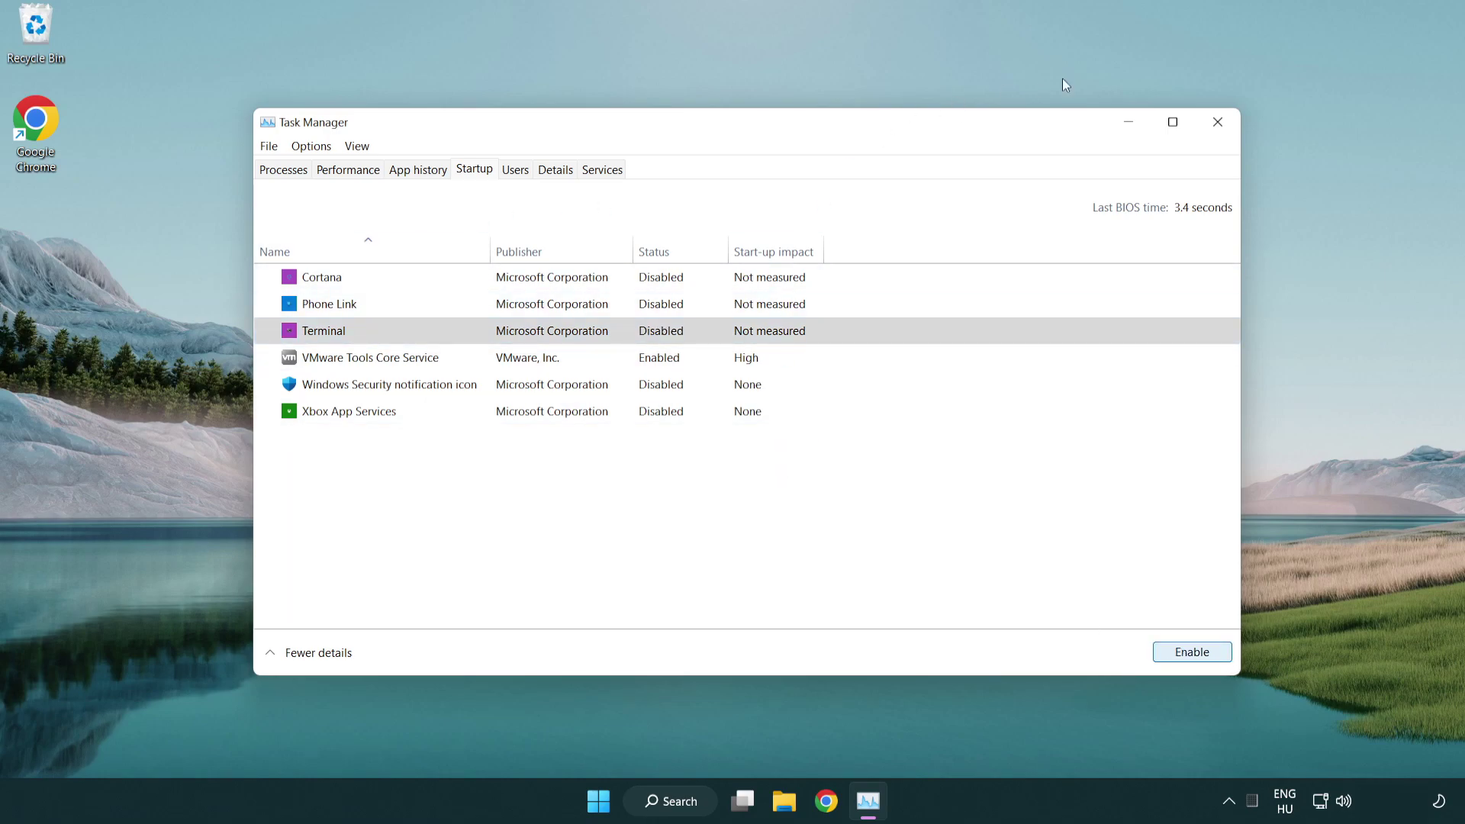
click(1224, 128)
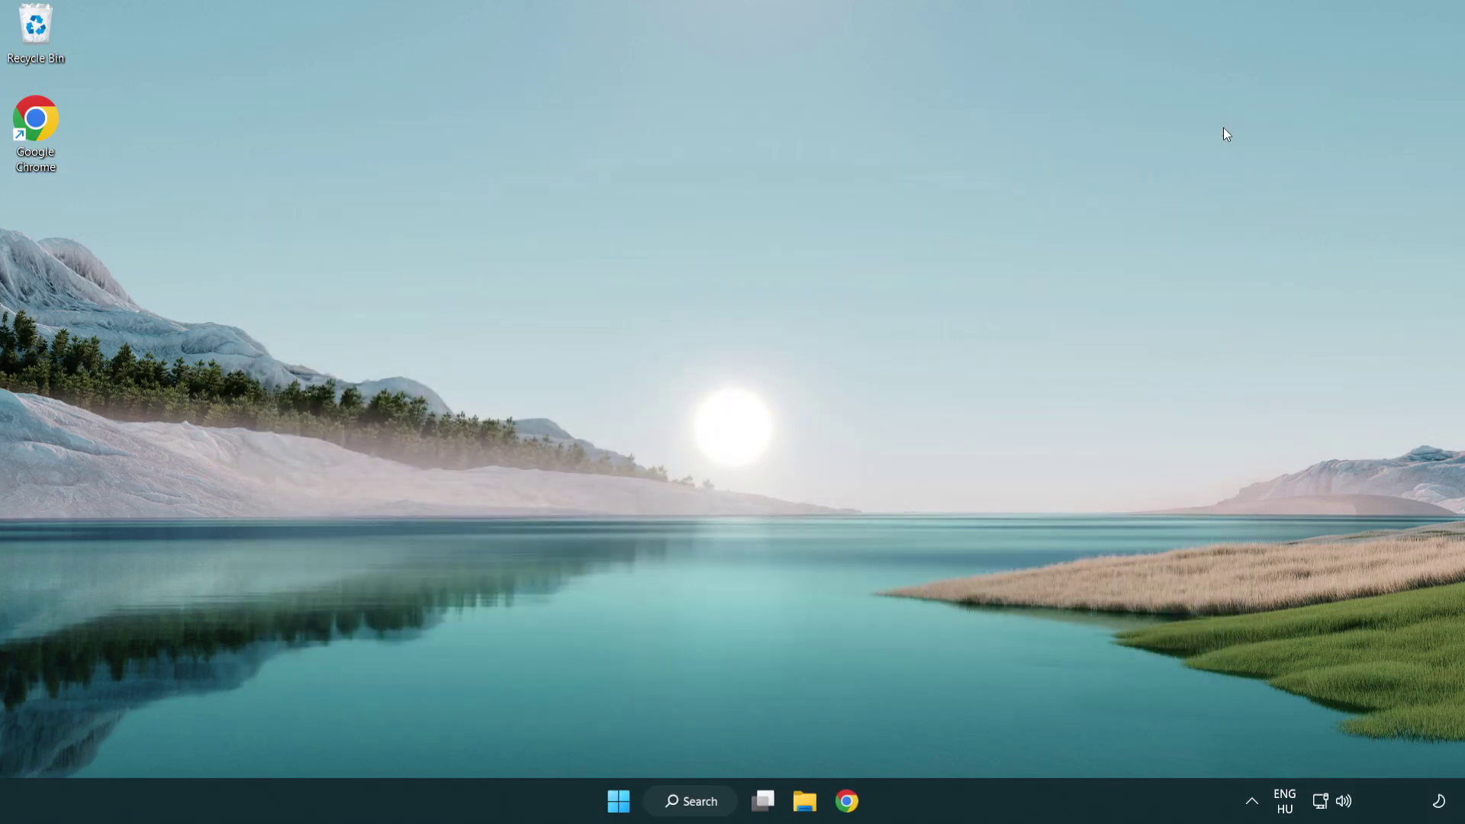
Step: Search Windows for 'update' to list Windows Update settings as the best match
click(694, 801)
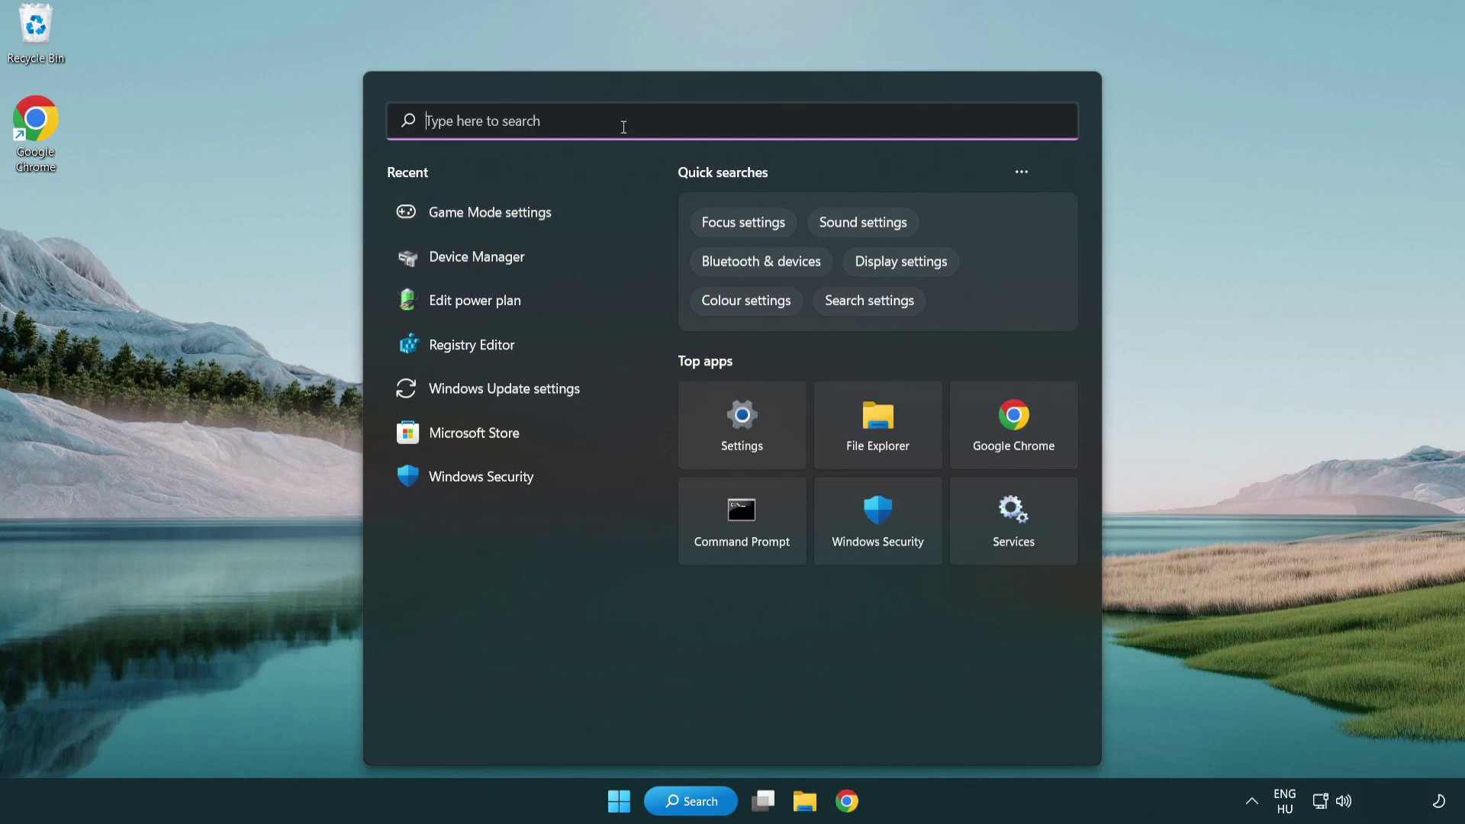
text(update)
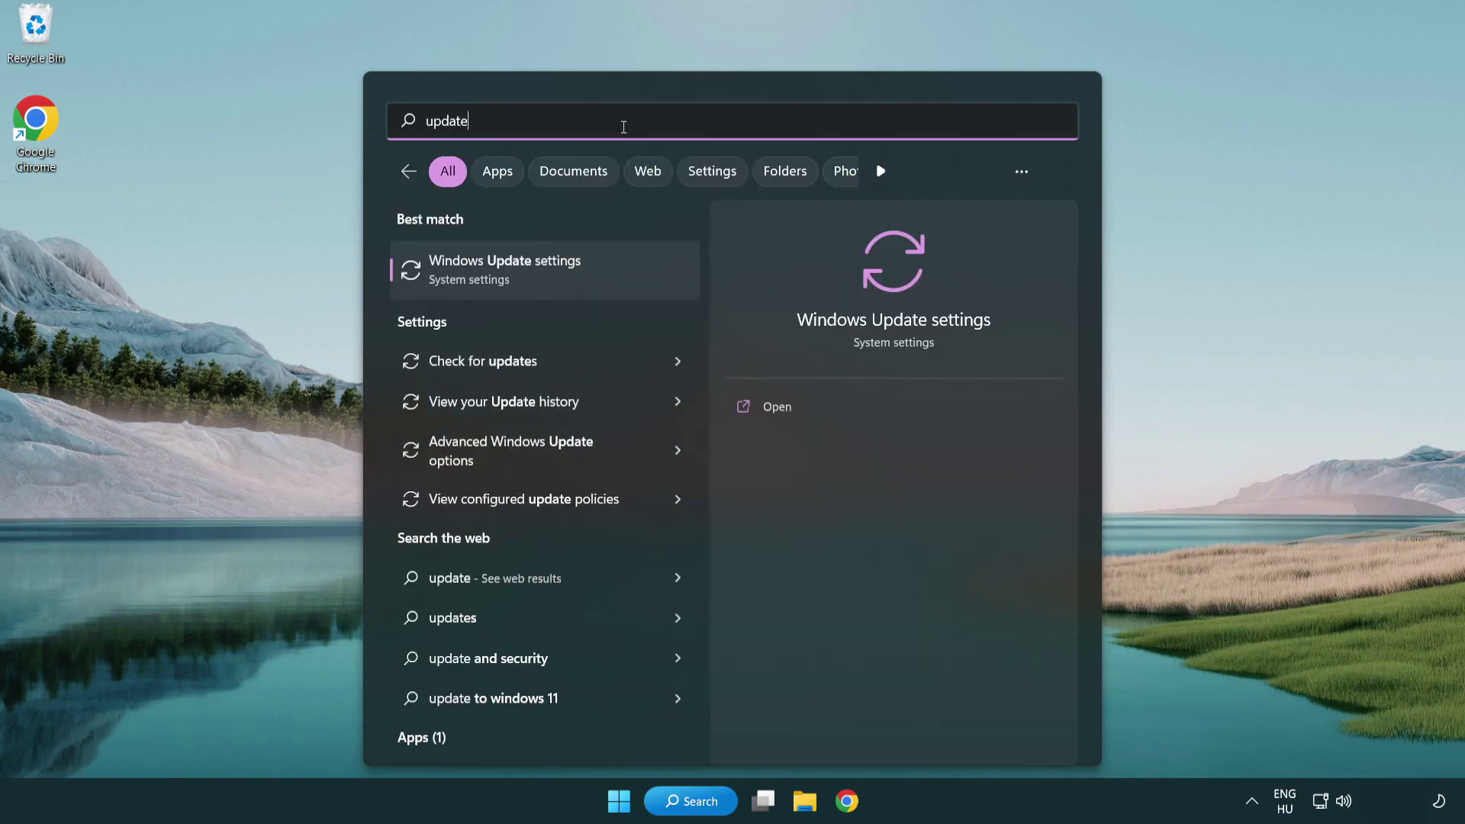
Step: Run a Windows Update check until it reports up to date, then close Settings
click(568, 281)
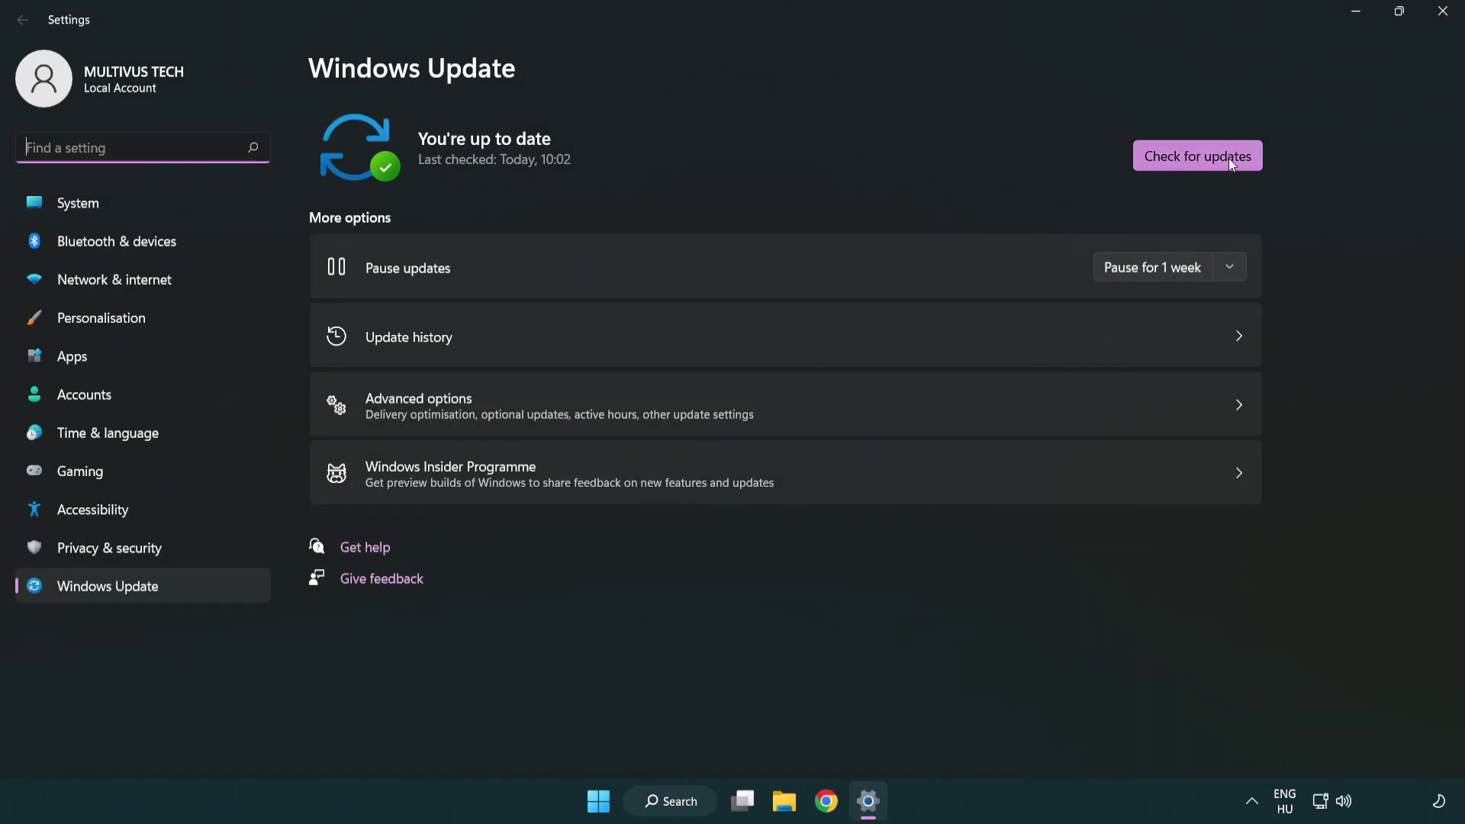
click(1208, 156)
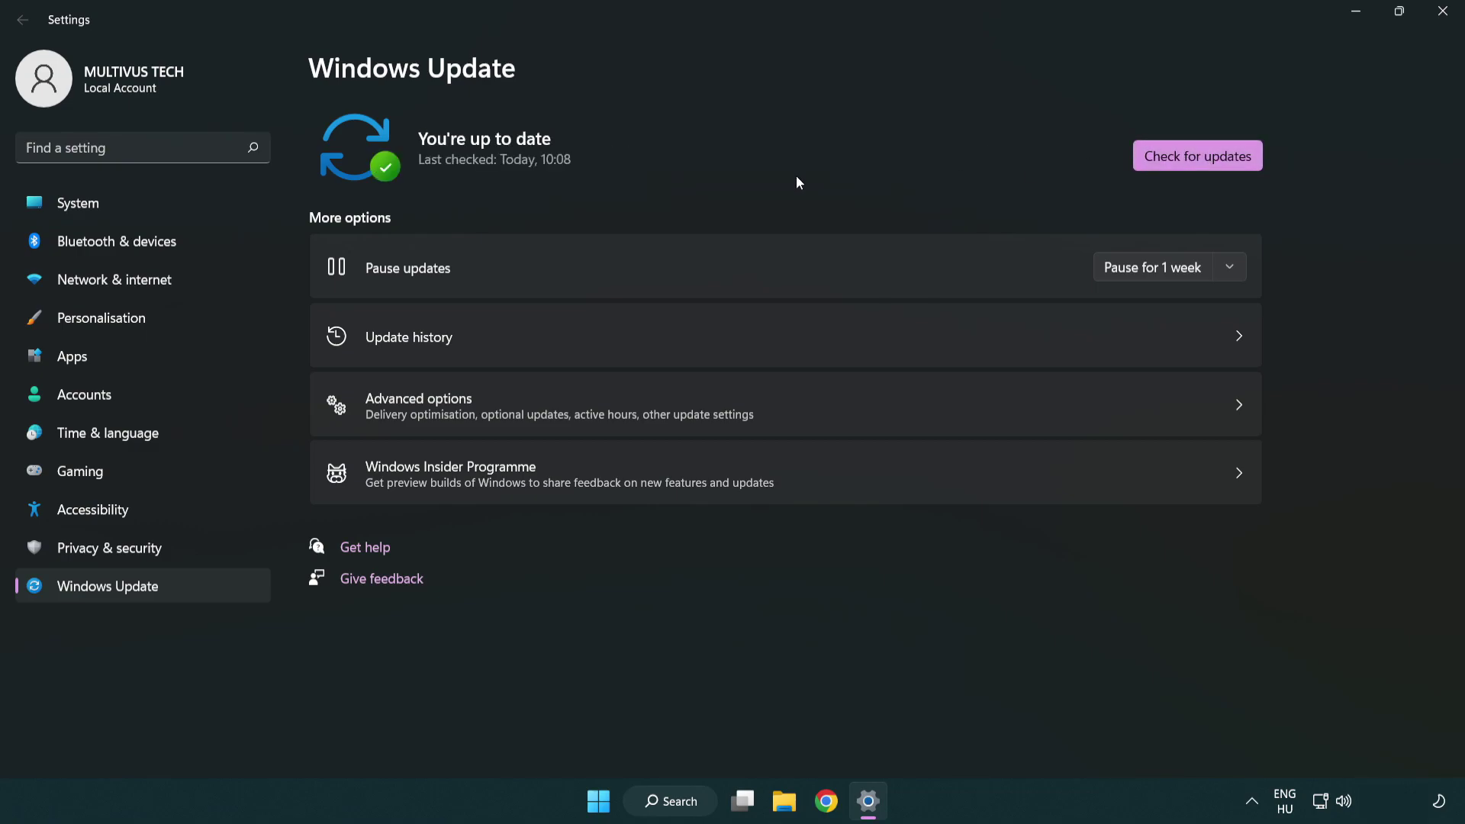
click(1445, 14)
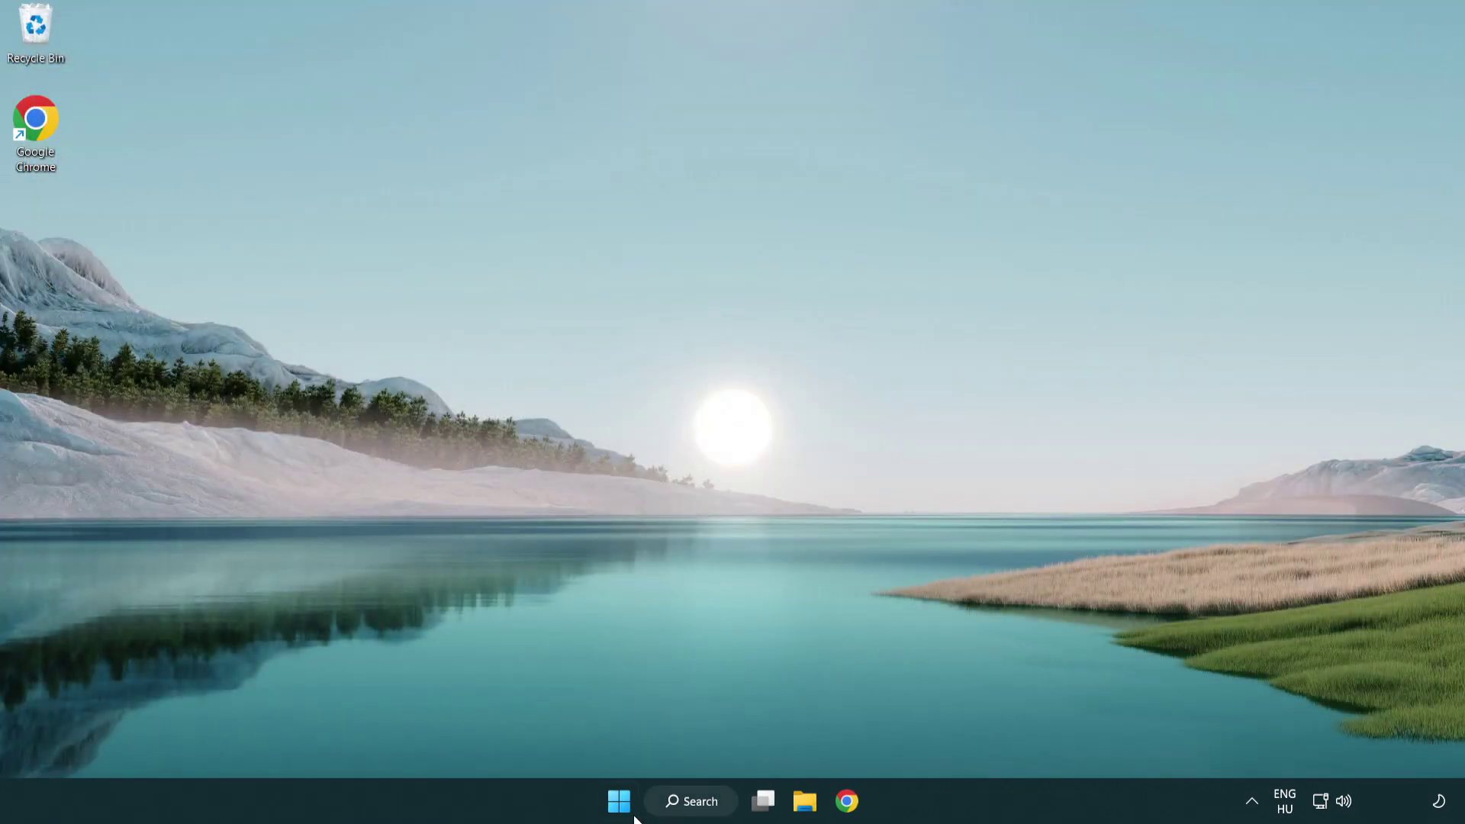
Step: Search Windows for 'regedit' to launch Registry Editor
click(690, 806)
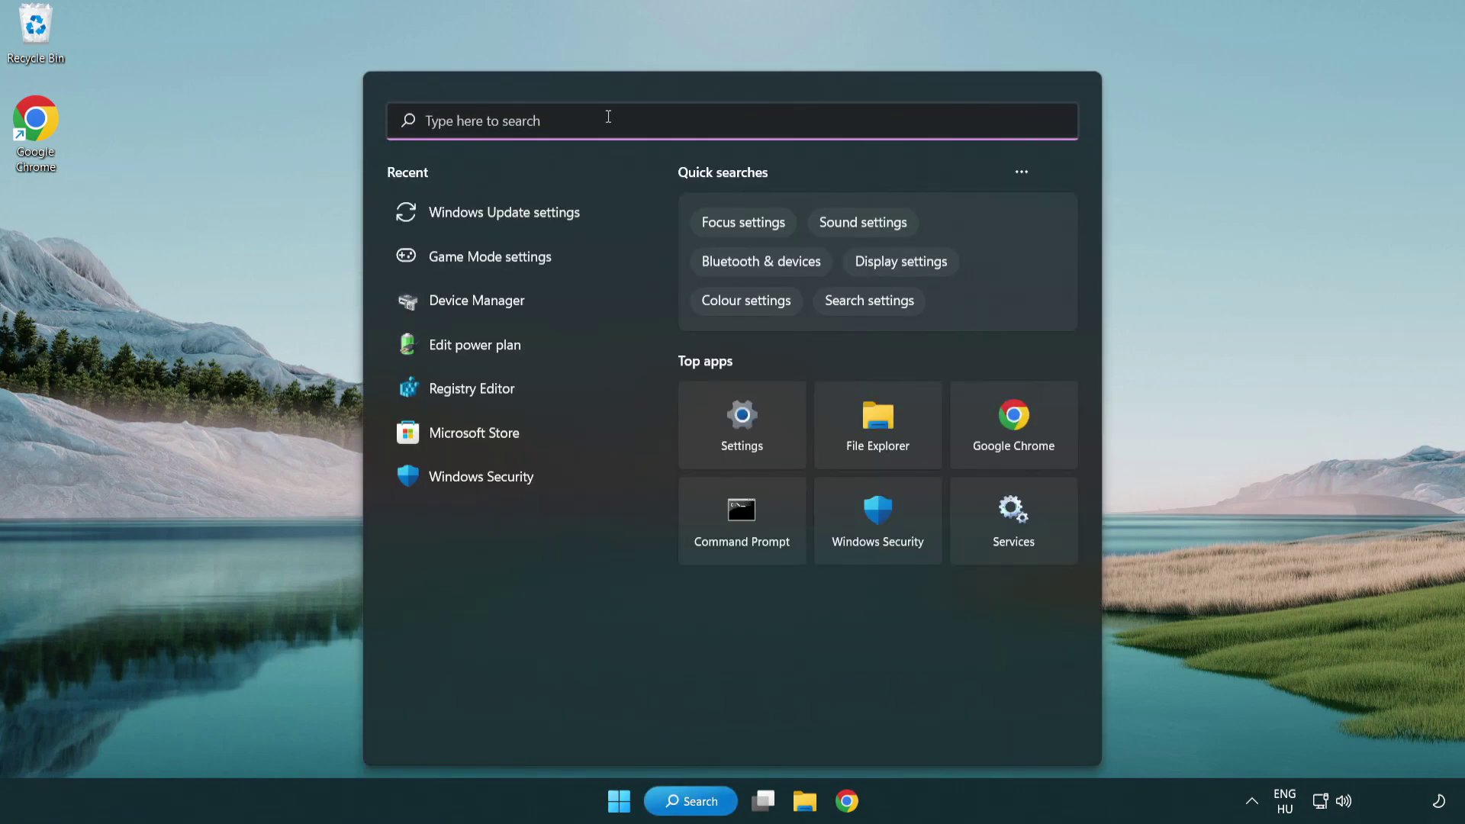
text(regedit)
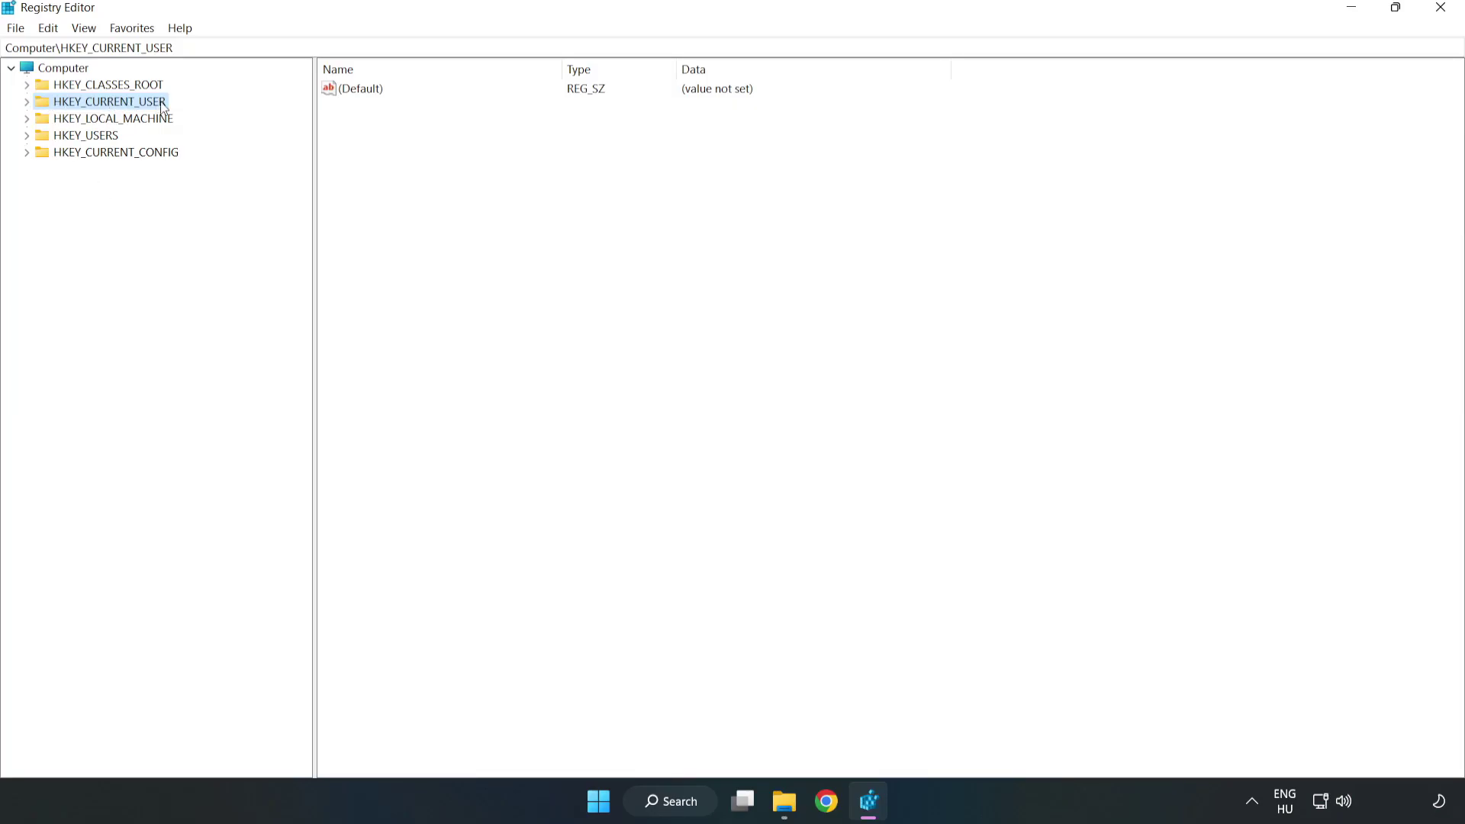
Step: Change GameDVR_Enabled in HKEY_CURRENT_USER\System\GameConfigStore from 1 to 0
click(28, 103)
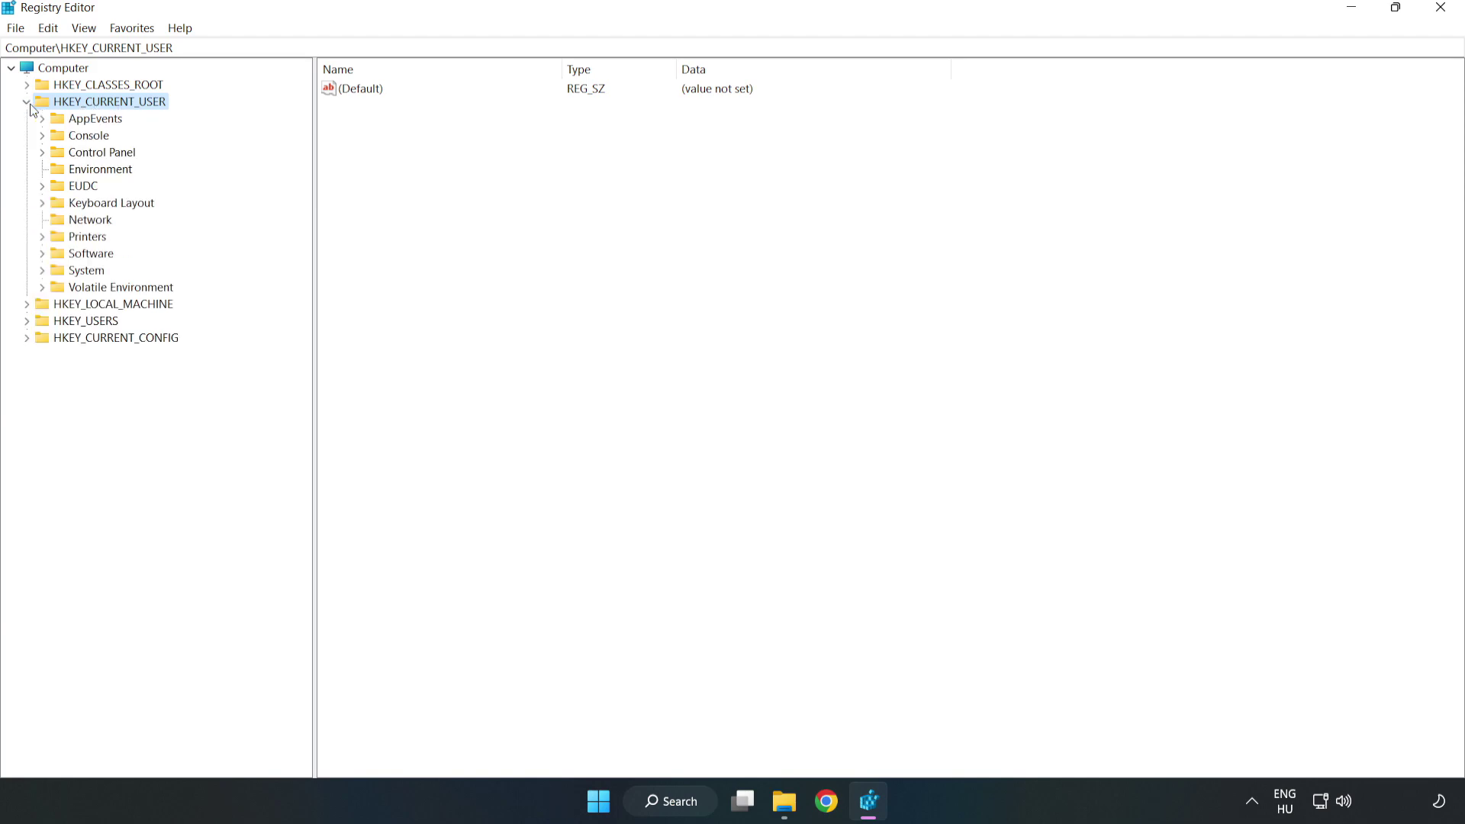
click(42, 272)
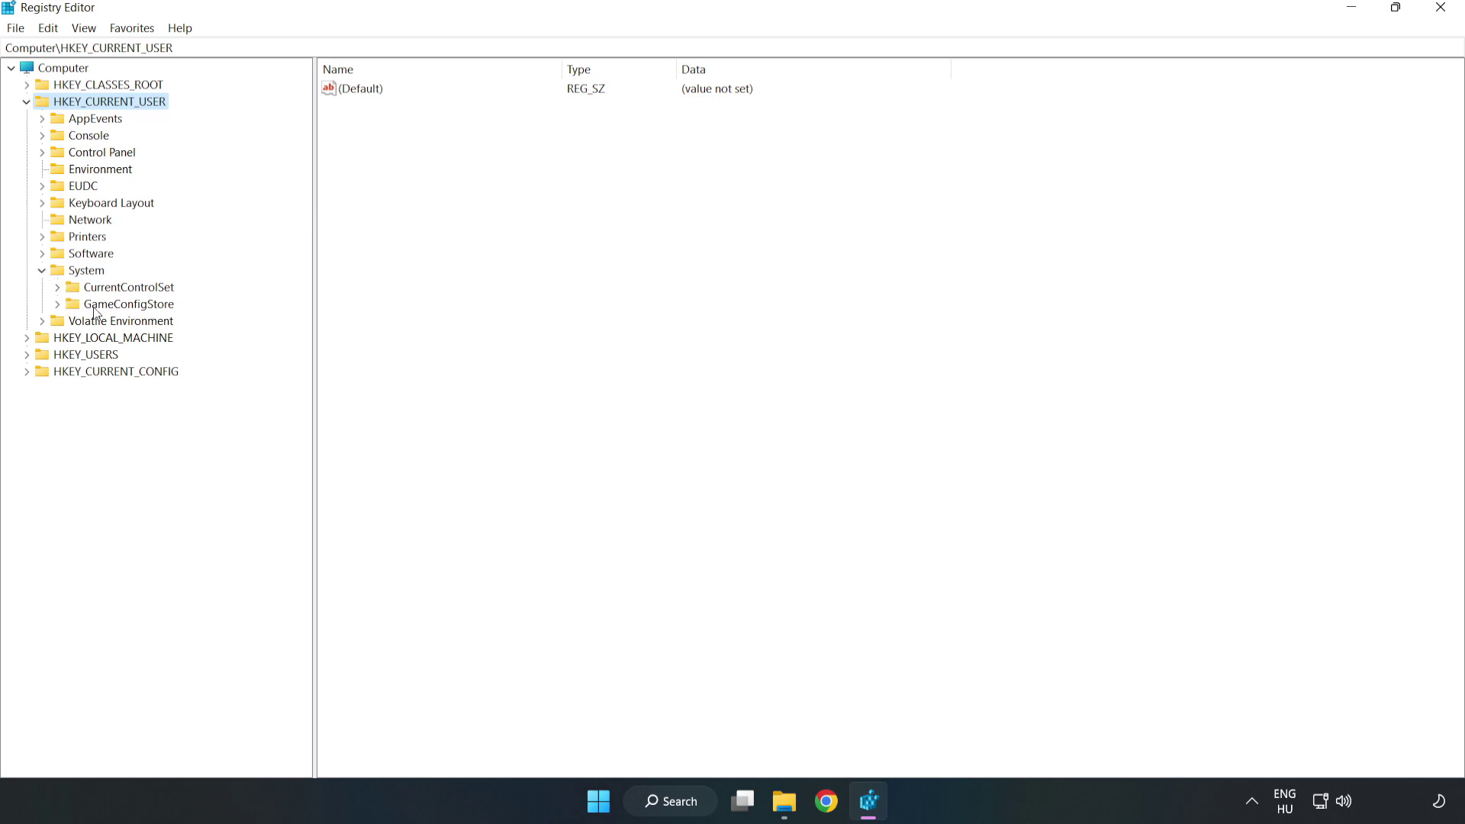
click(123, 307)
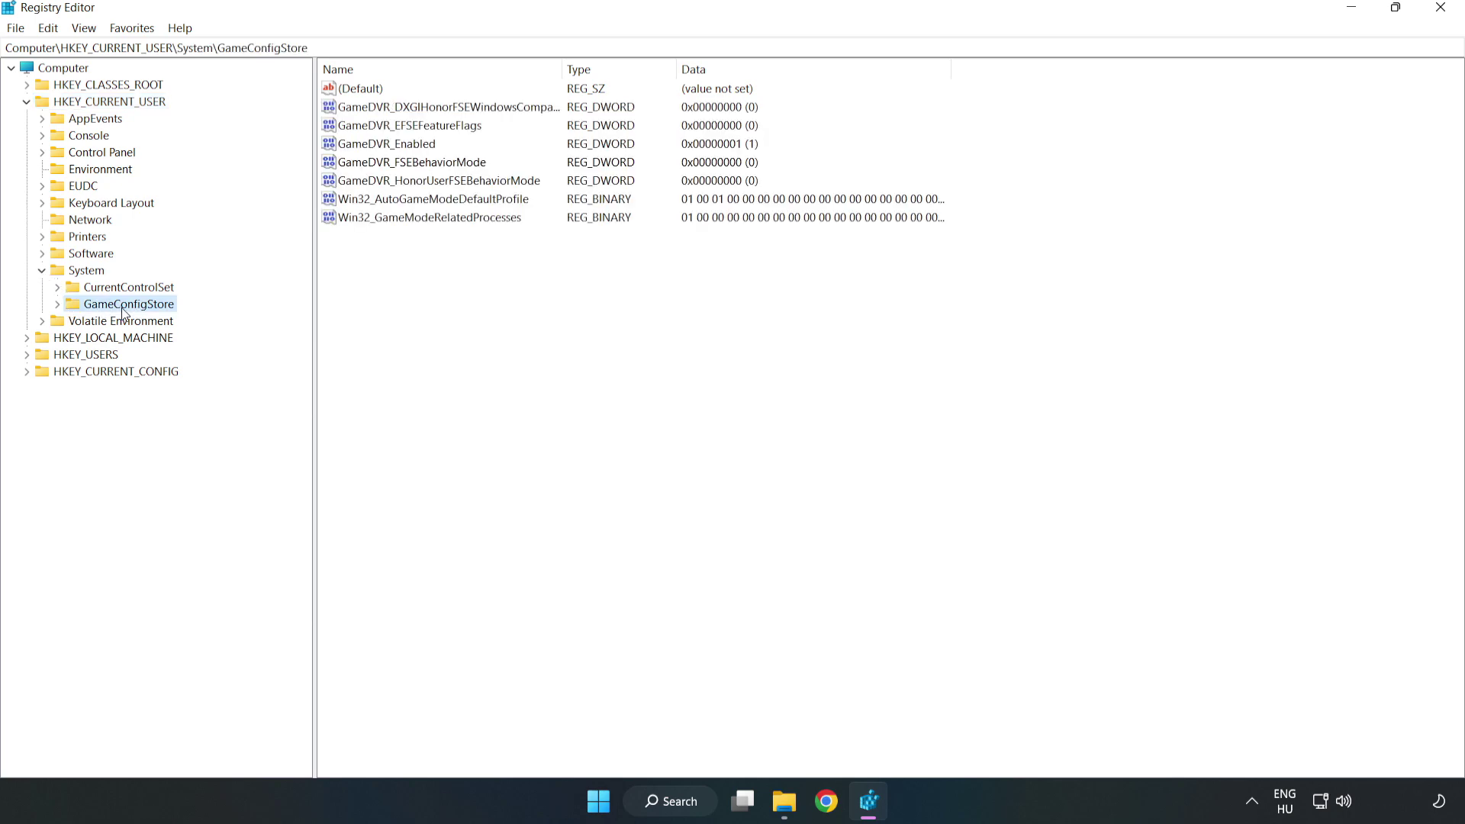
click(354, 150)
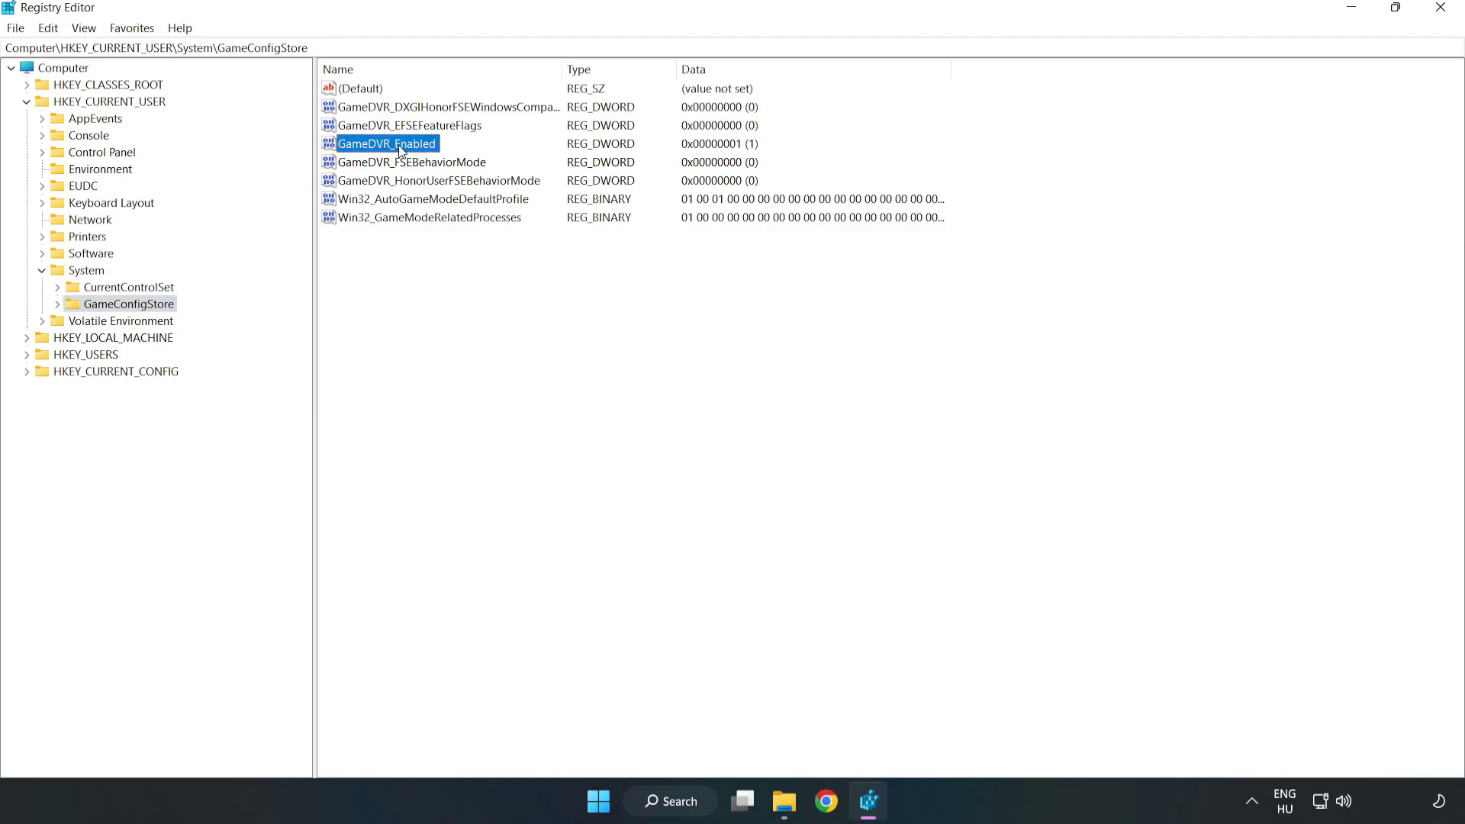
right_click(401, 151)
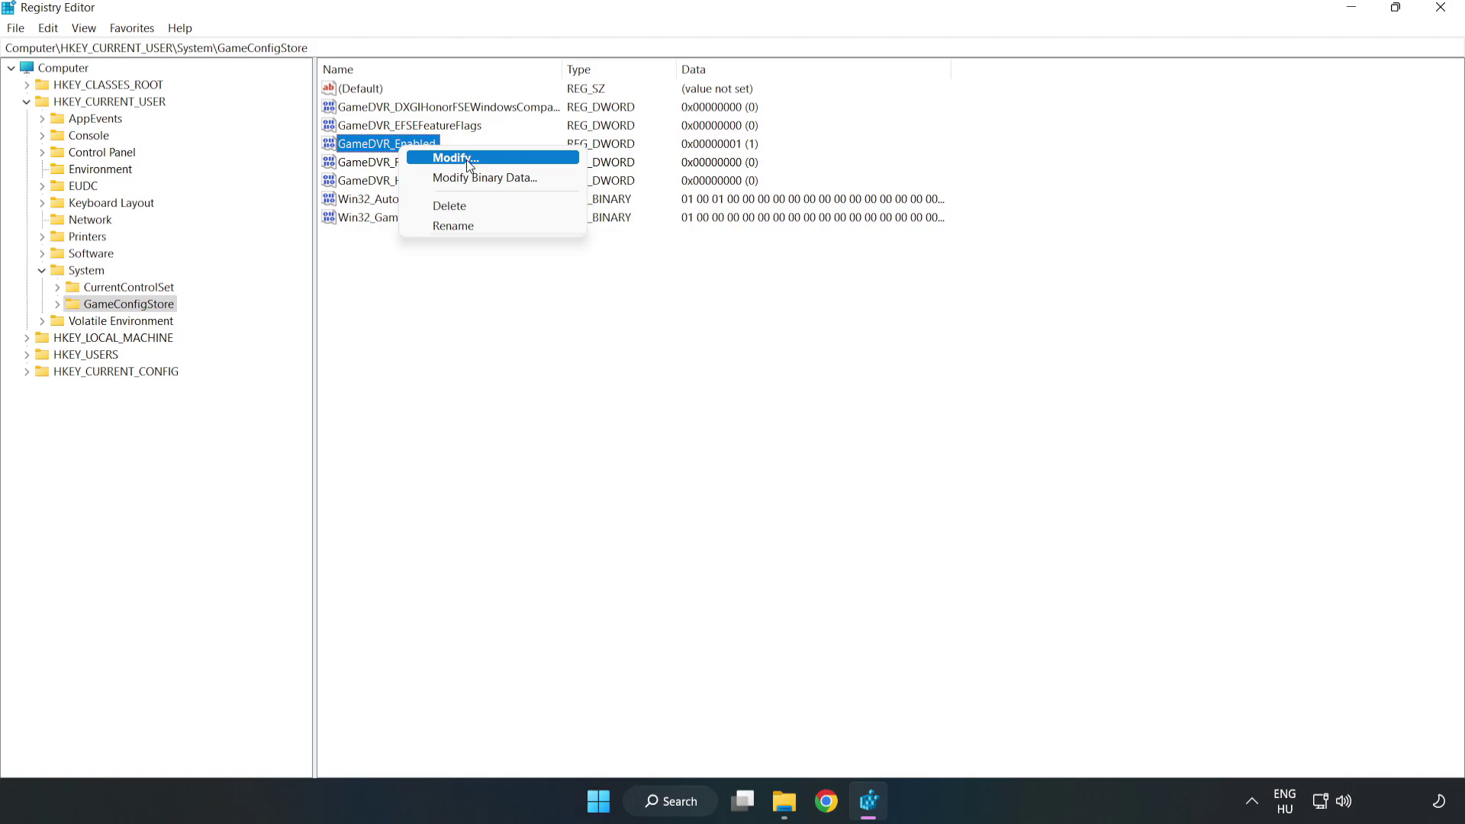
click(467, 162)
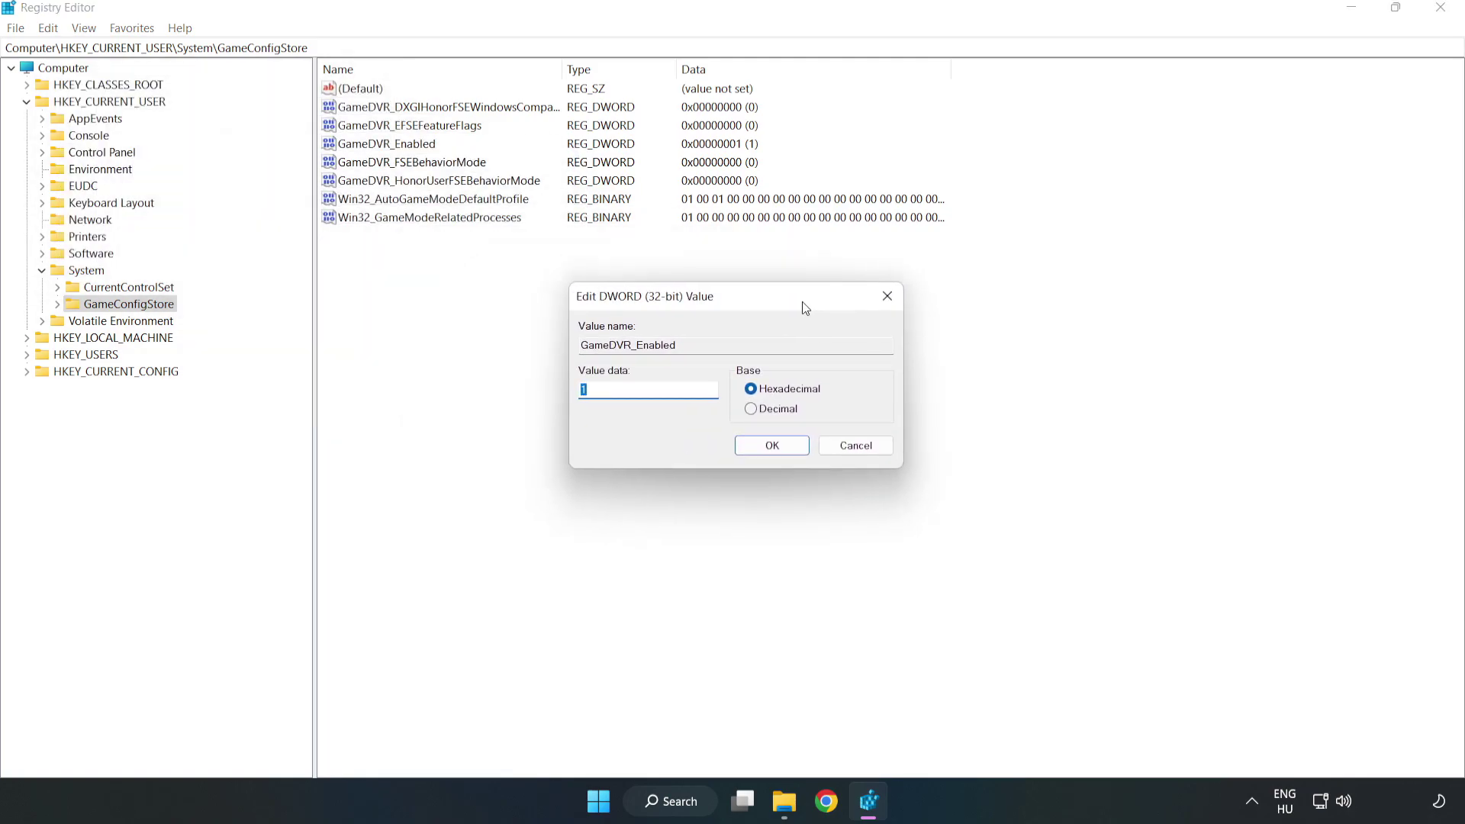
drag(374, 143, 821, 312)
click(612, 400)
drag(612, 399, 513, 386)
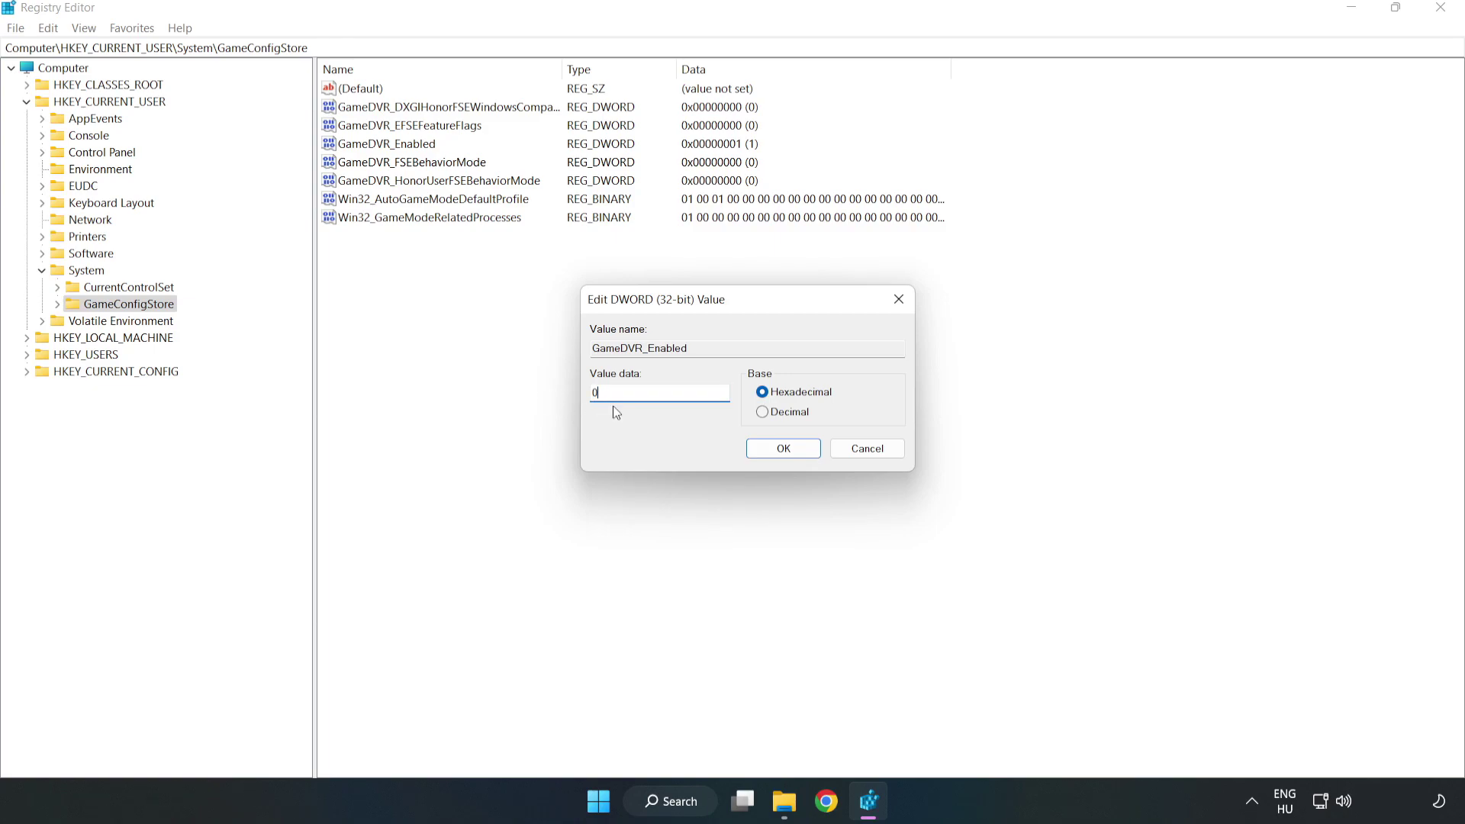
text(0)
click(784, 450)
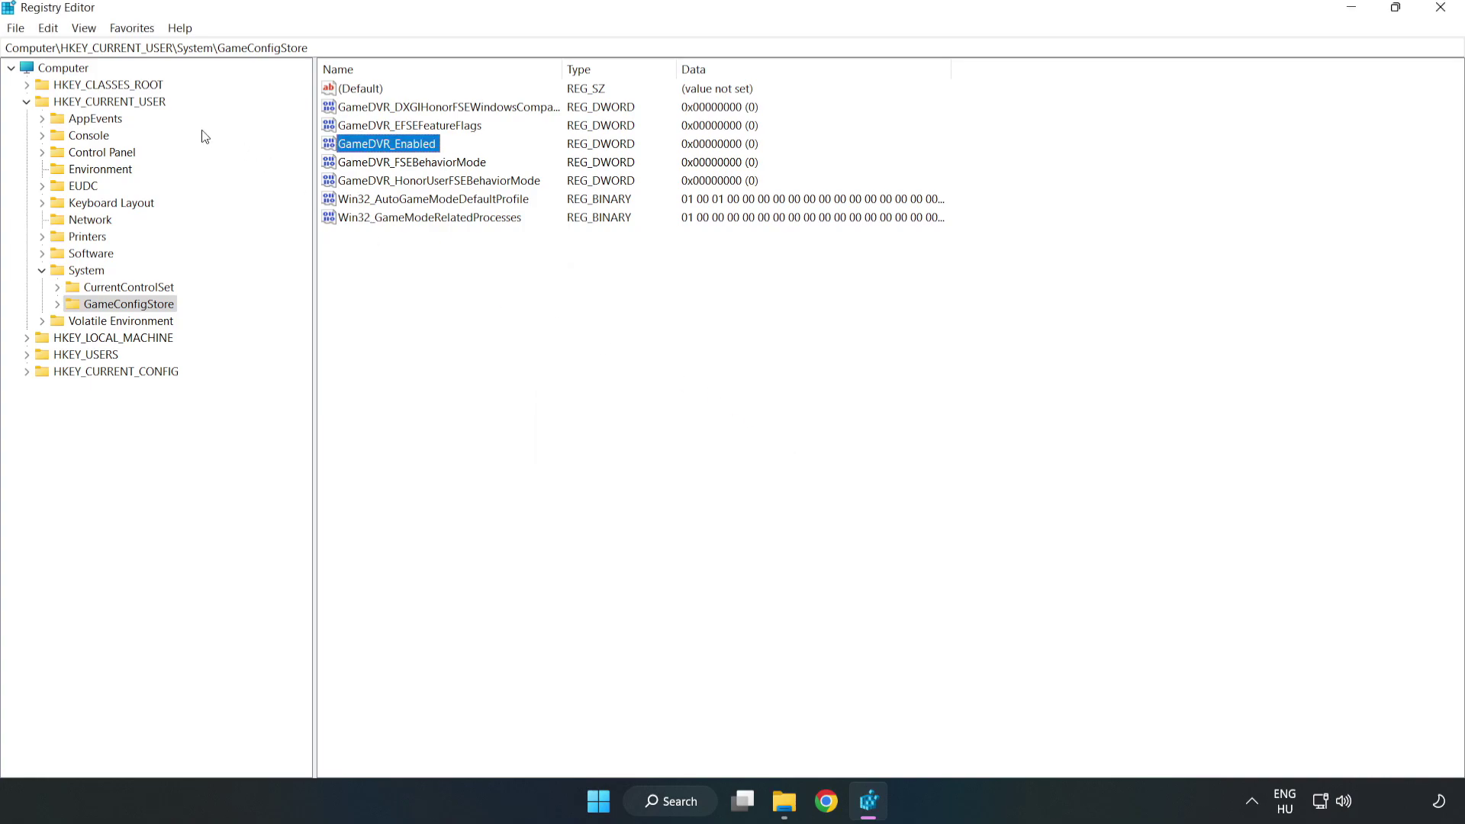
Step: Navigate to HKLM\SOFTWARE\Microsoft\PolicyManager\default\ApplicationManagement\AllowGameDVR and select its value entry
click(26, 101)
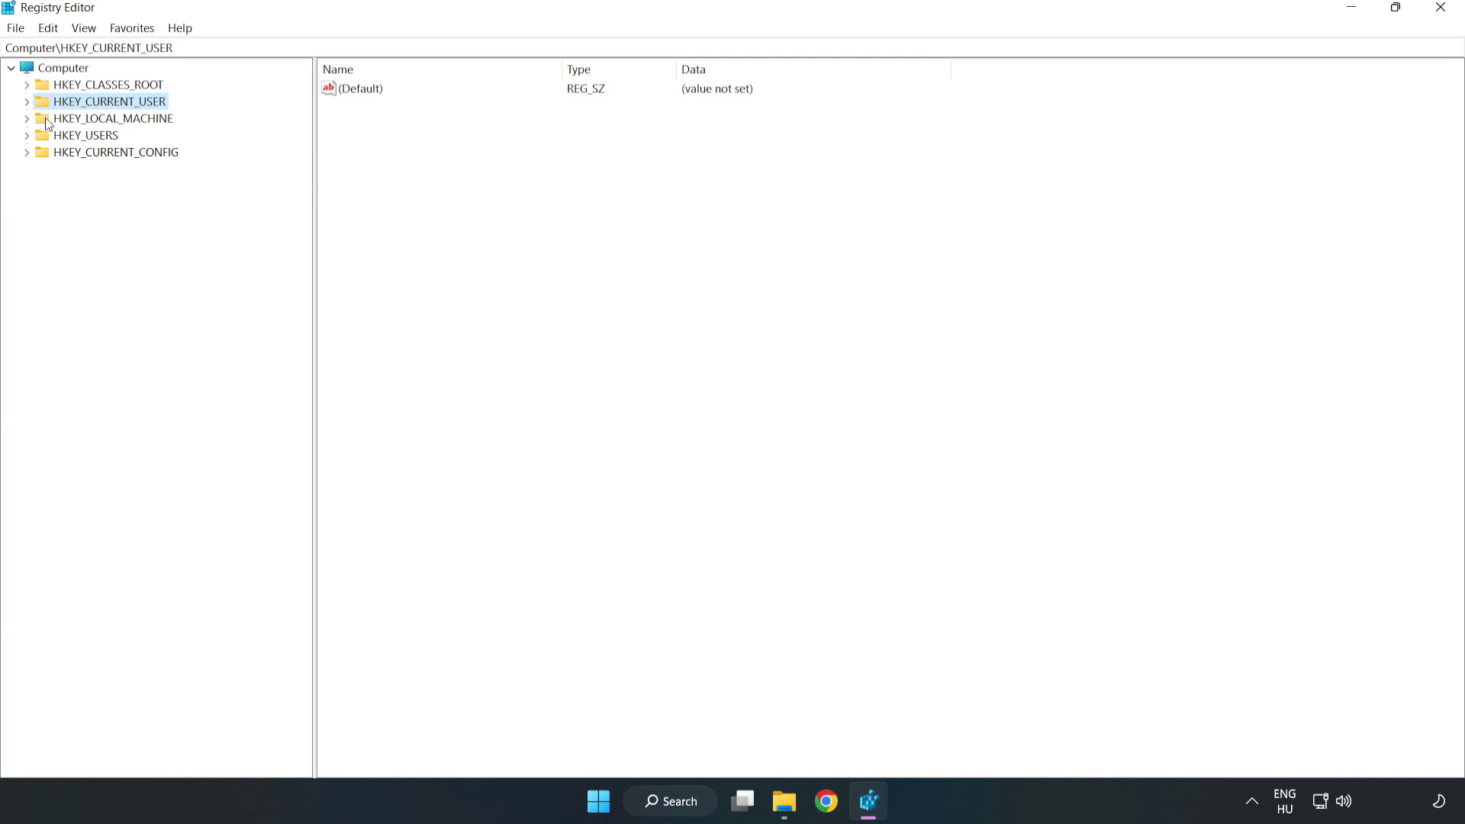
double_click(35, 120)
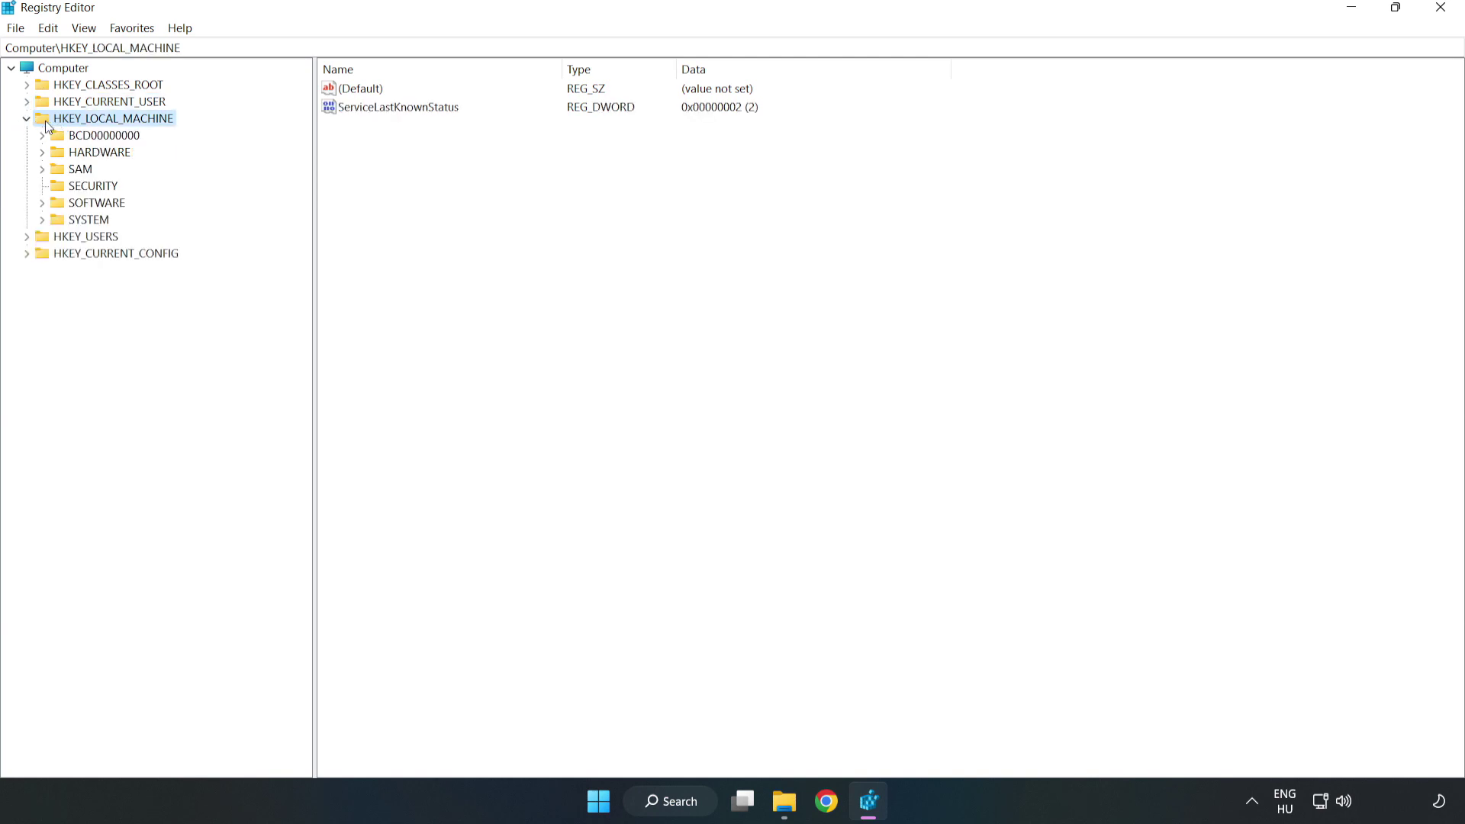
click(43, 203)
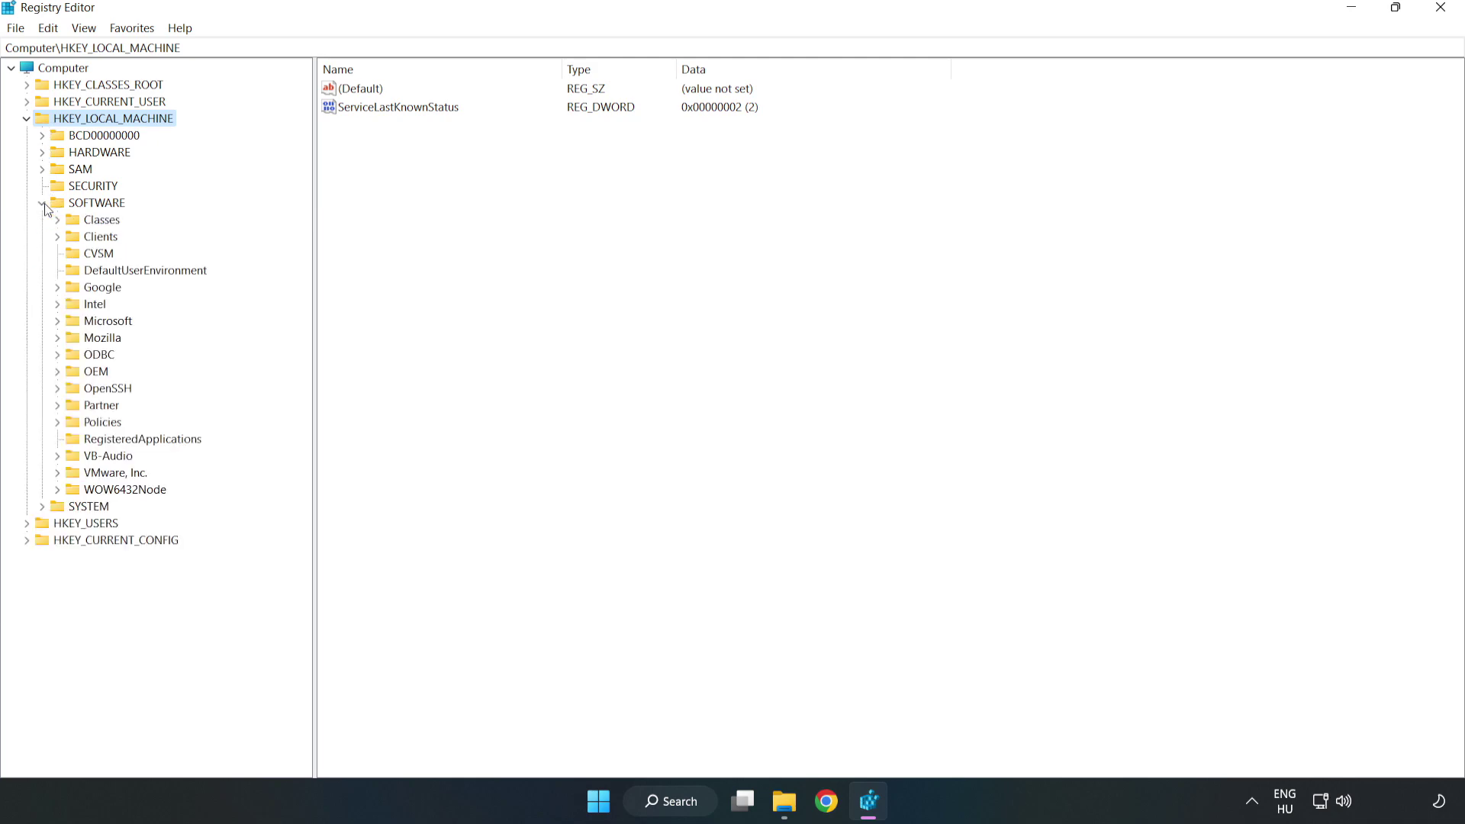
click(58, 324)
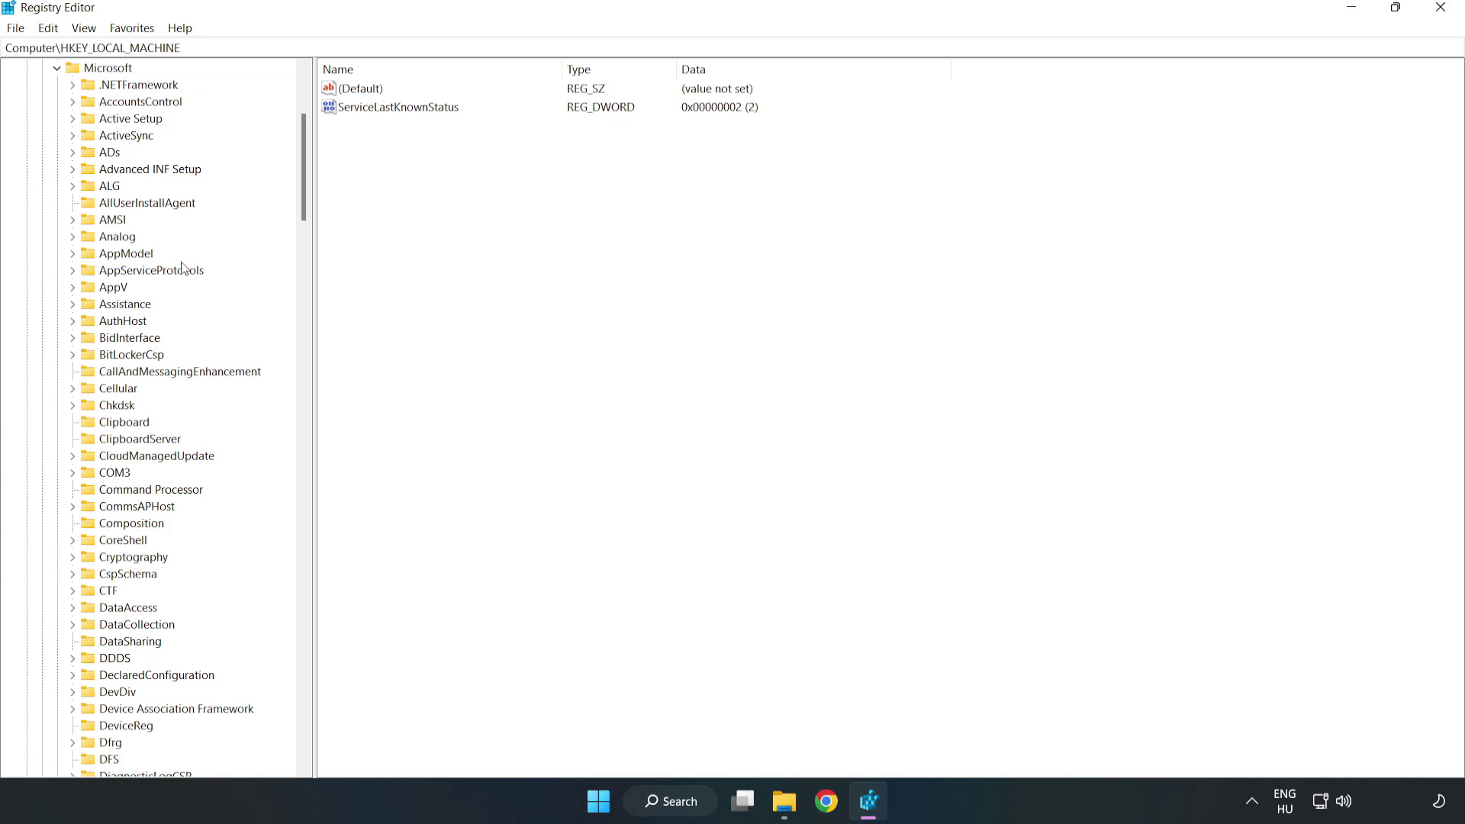
mouse_move(302, 195)
mouse_down()
mouse_move(334, 553)
mouse_move(323, 533)
mouse_up()
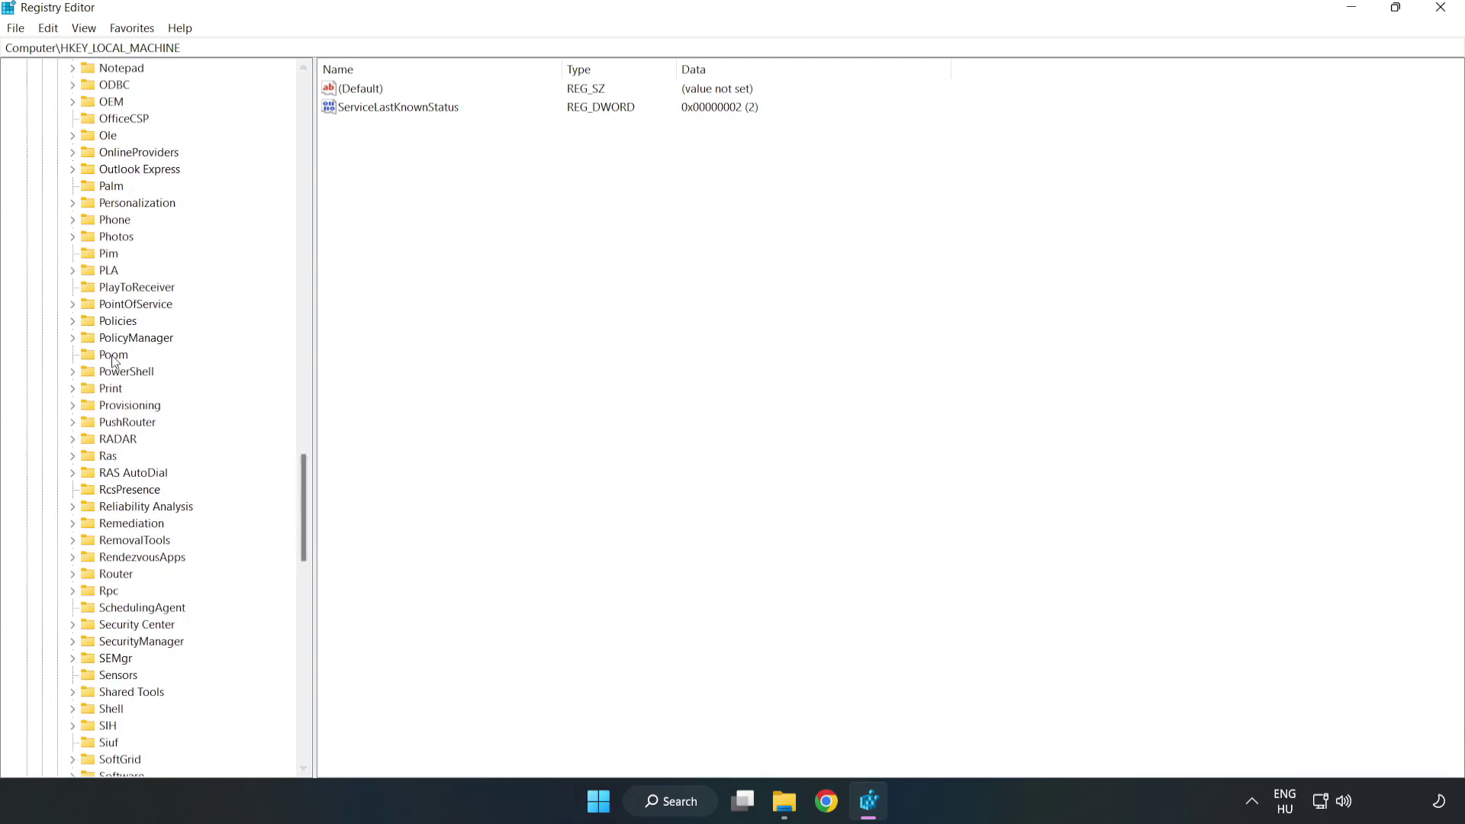
click(72, 338)
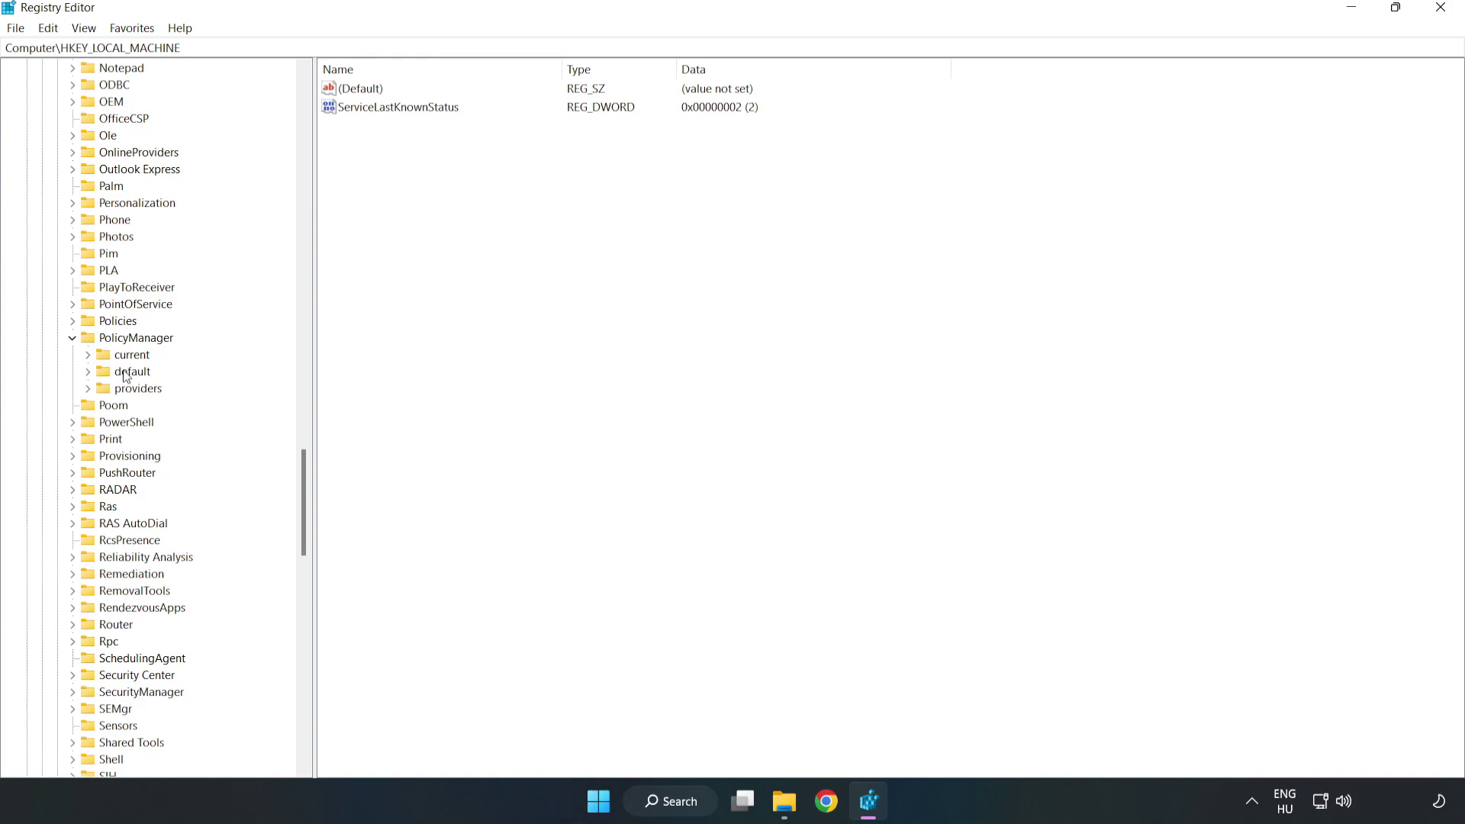
click(88, 372)
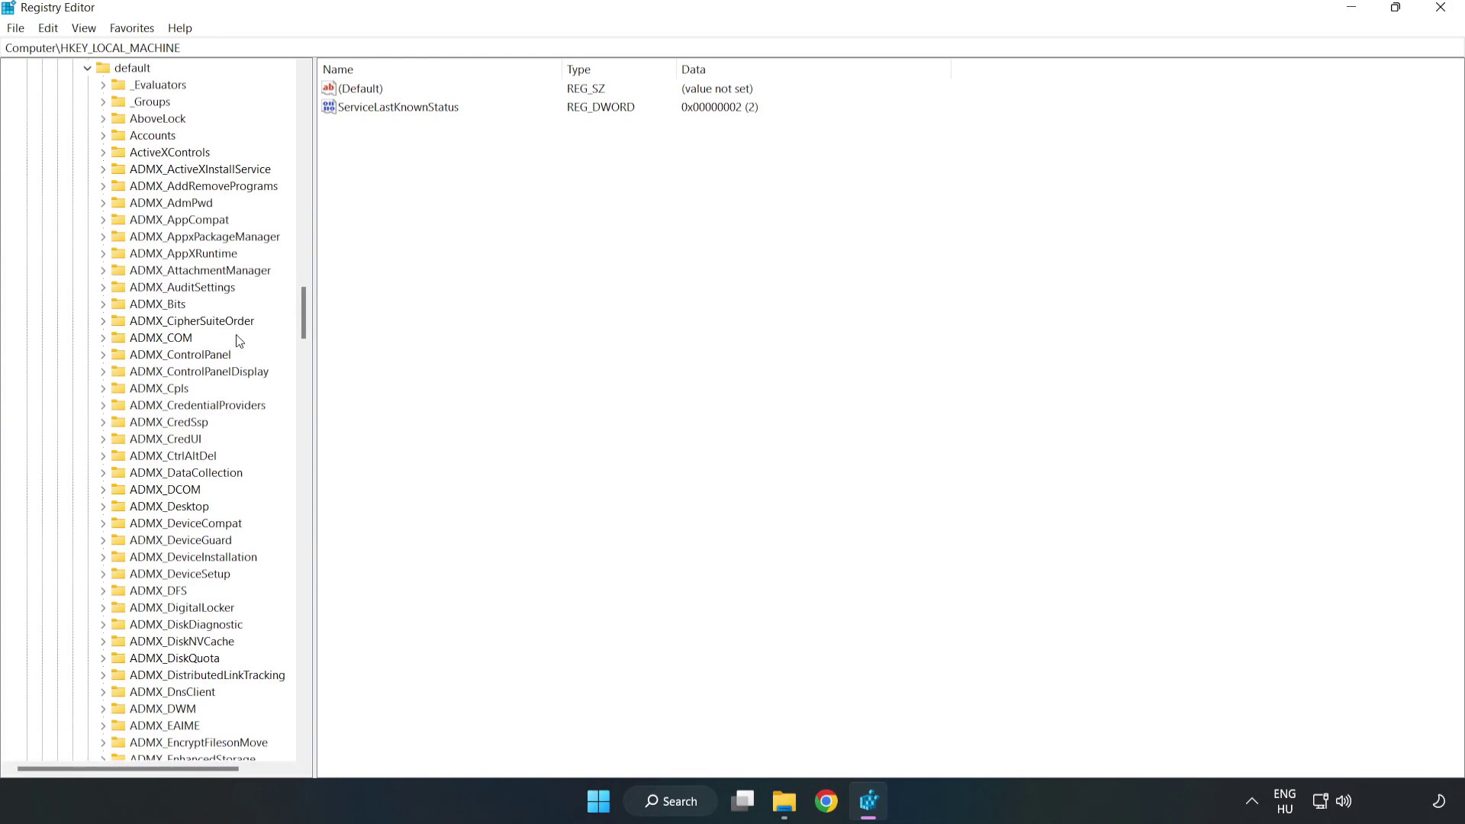
drag(304, 313, 299, 491)
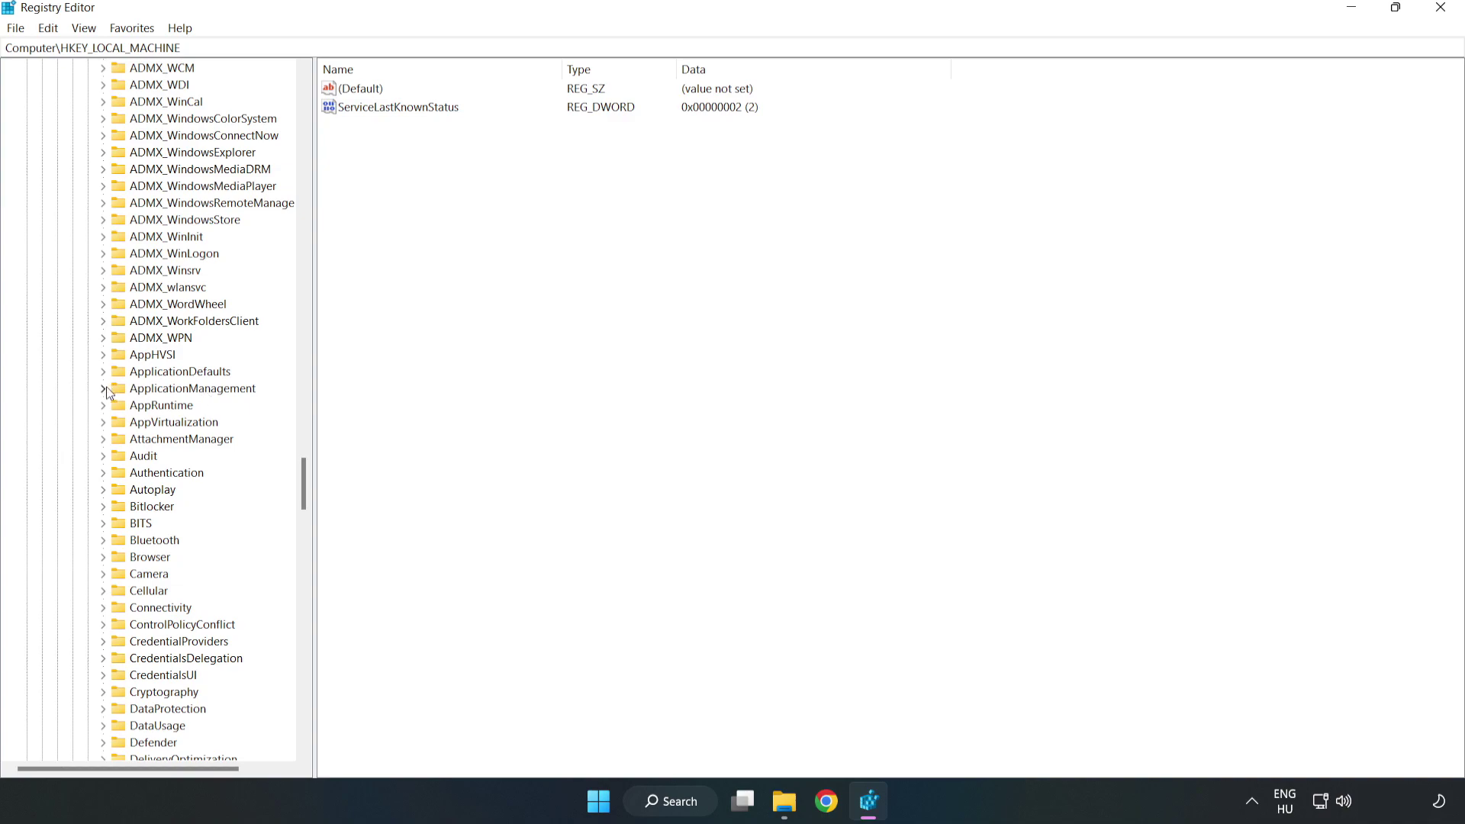
click(107, 386)
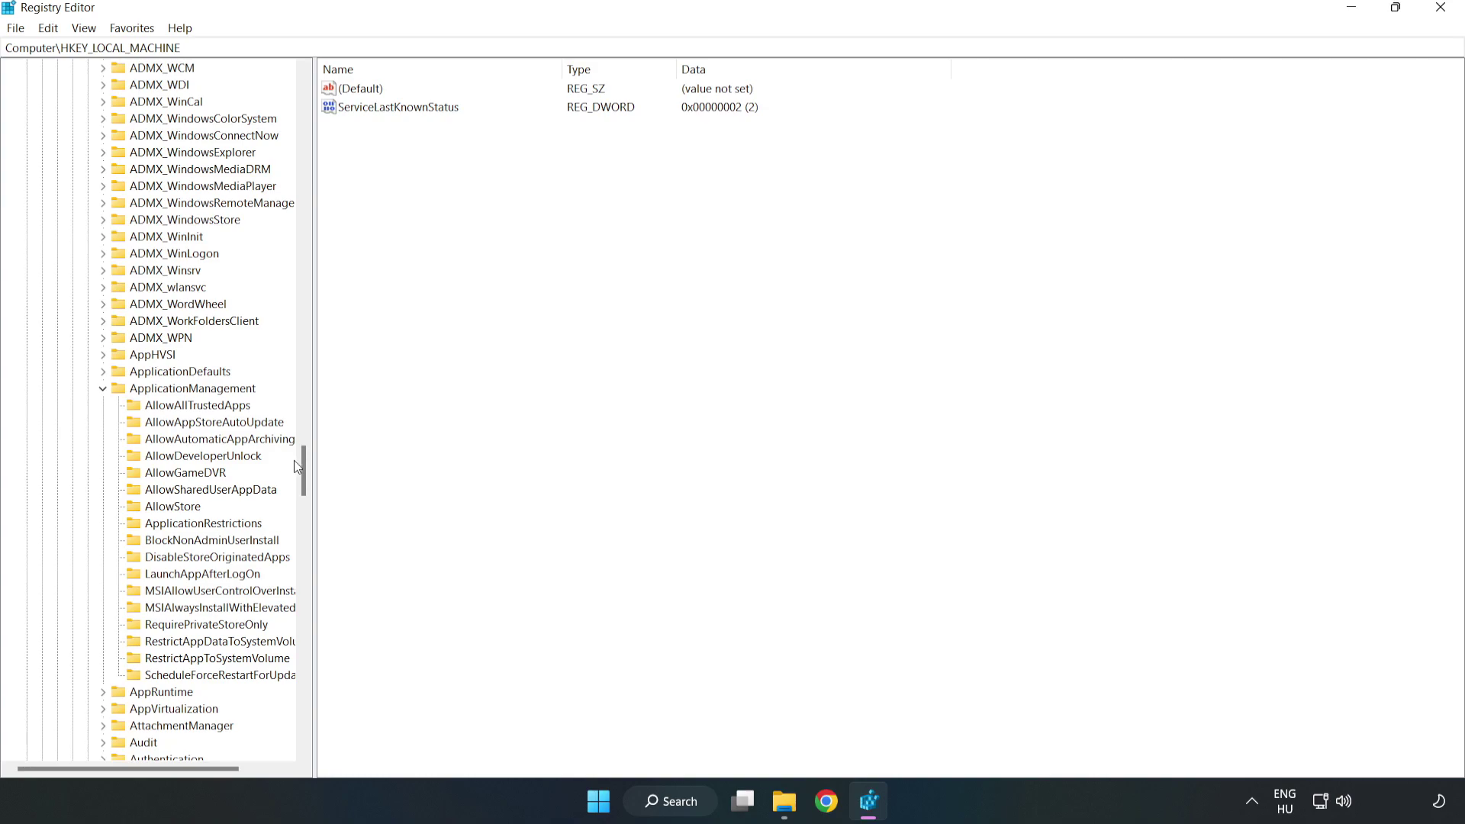
click(170, 475)
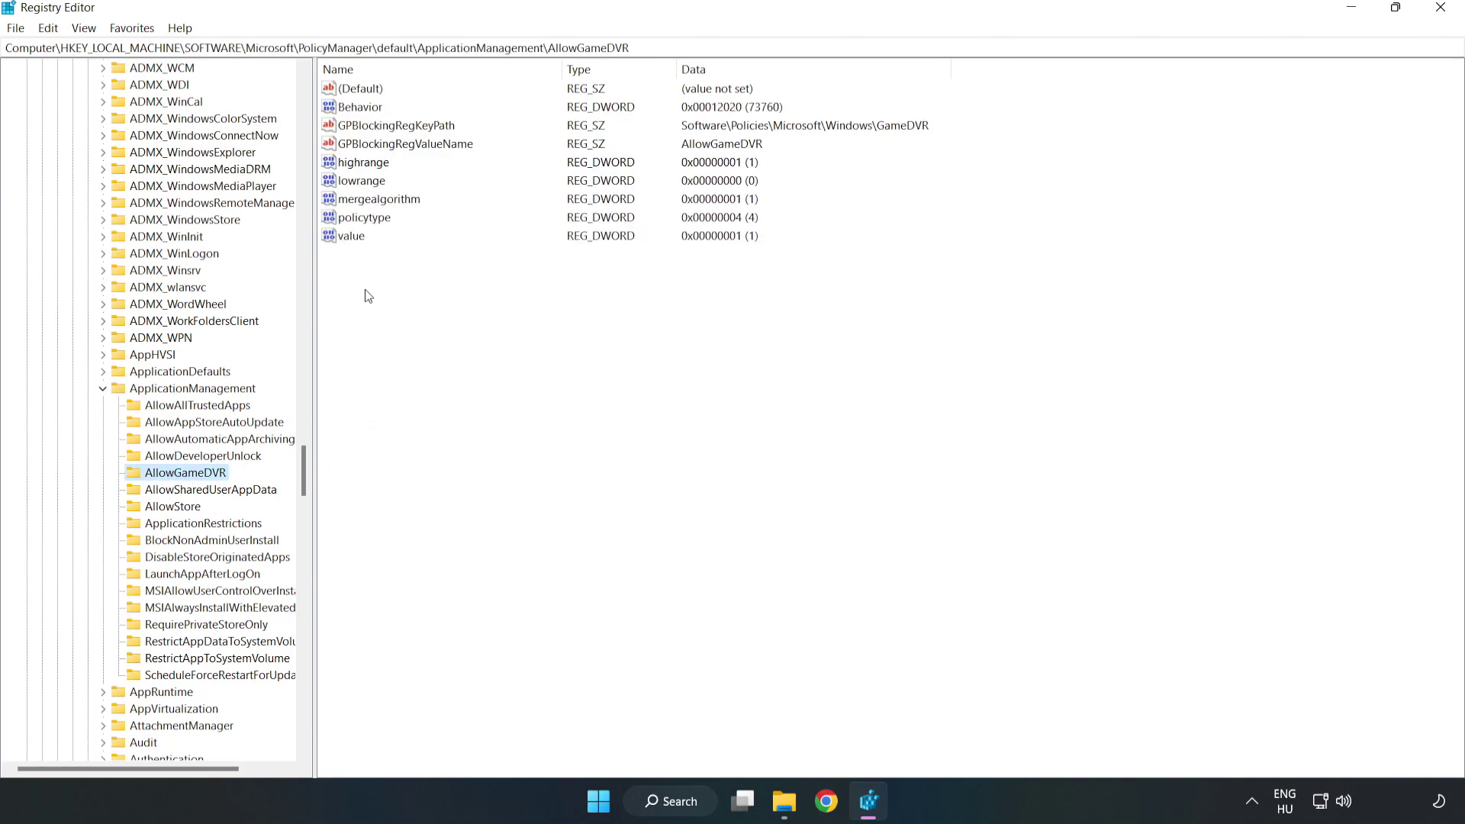
click(345, 238)
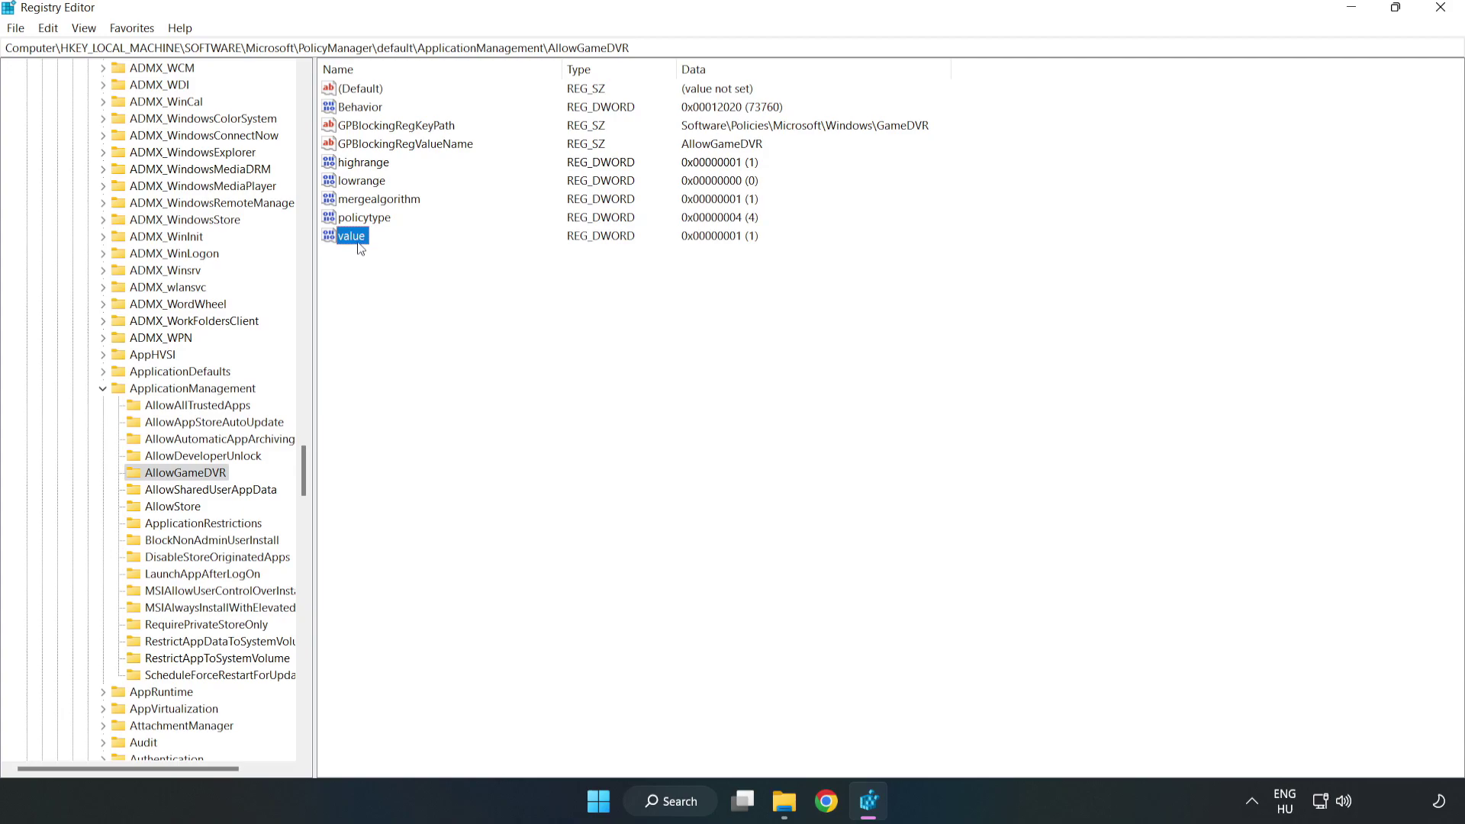
Step: Set AllowGameDVR's value data to 0 and close Registry Editor
right_click(359, 245)
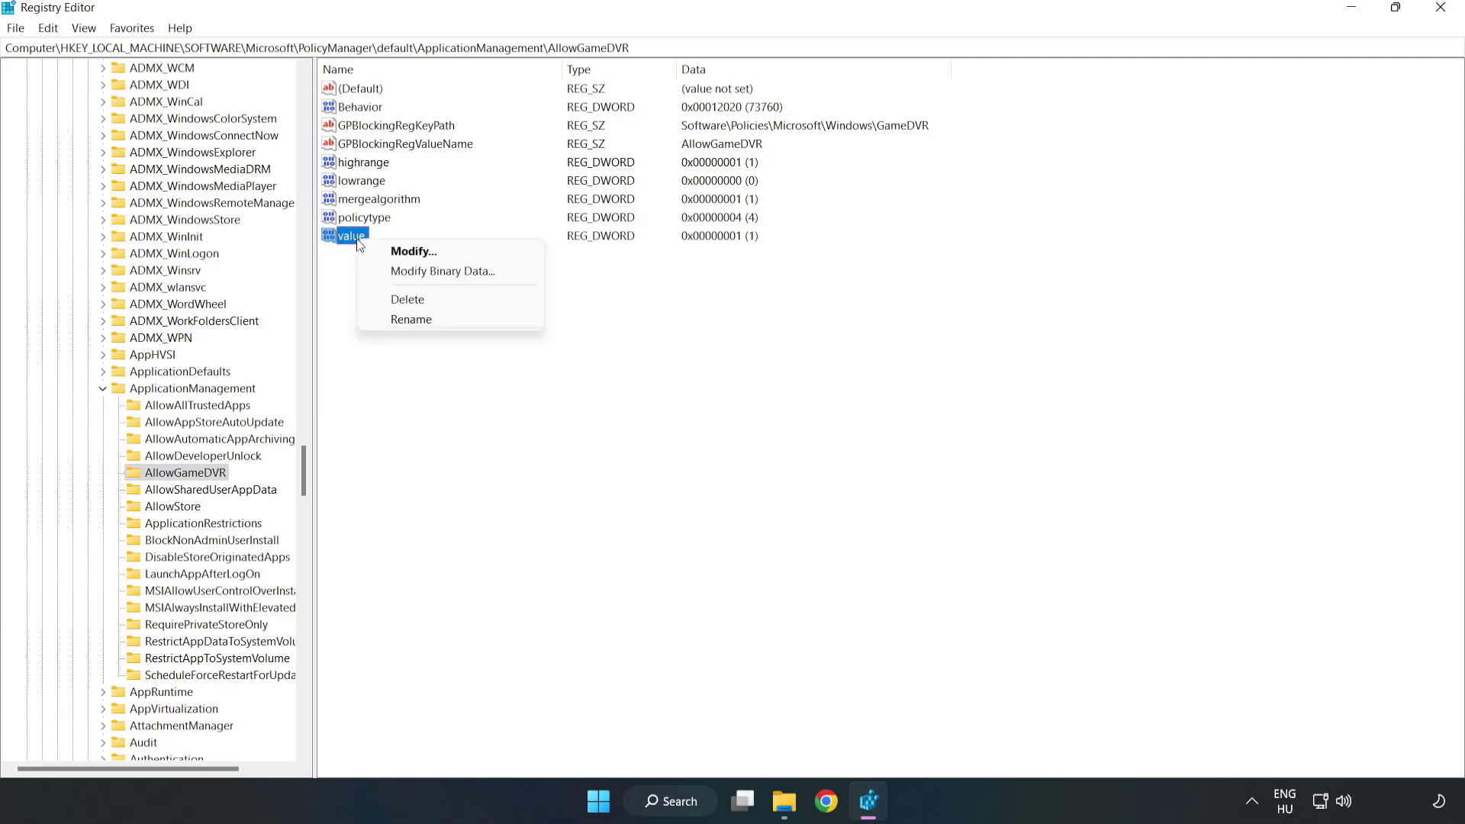
click(422, 256)
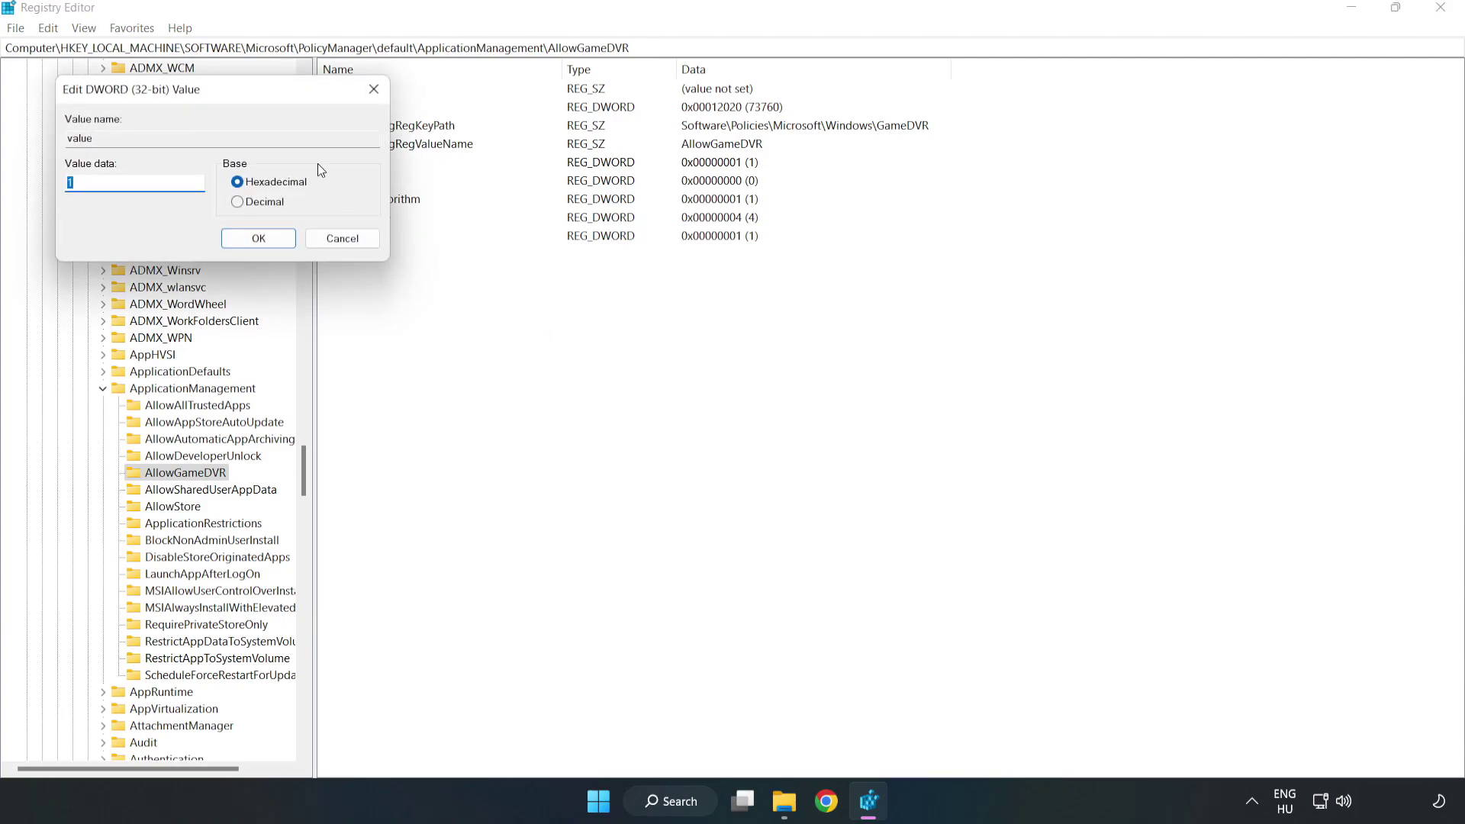
drag(270, 102, 746, 304)
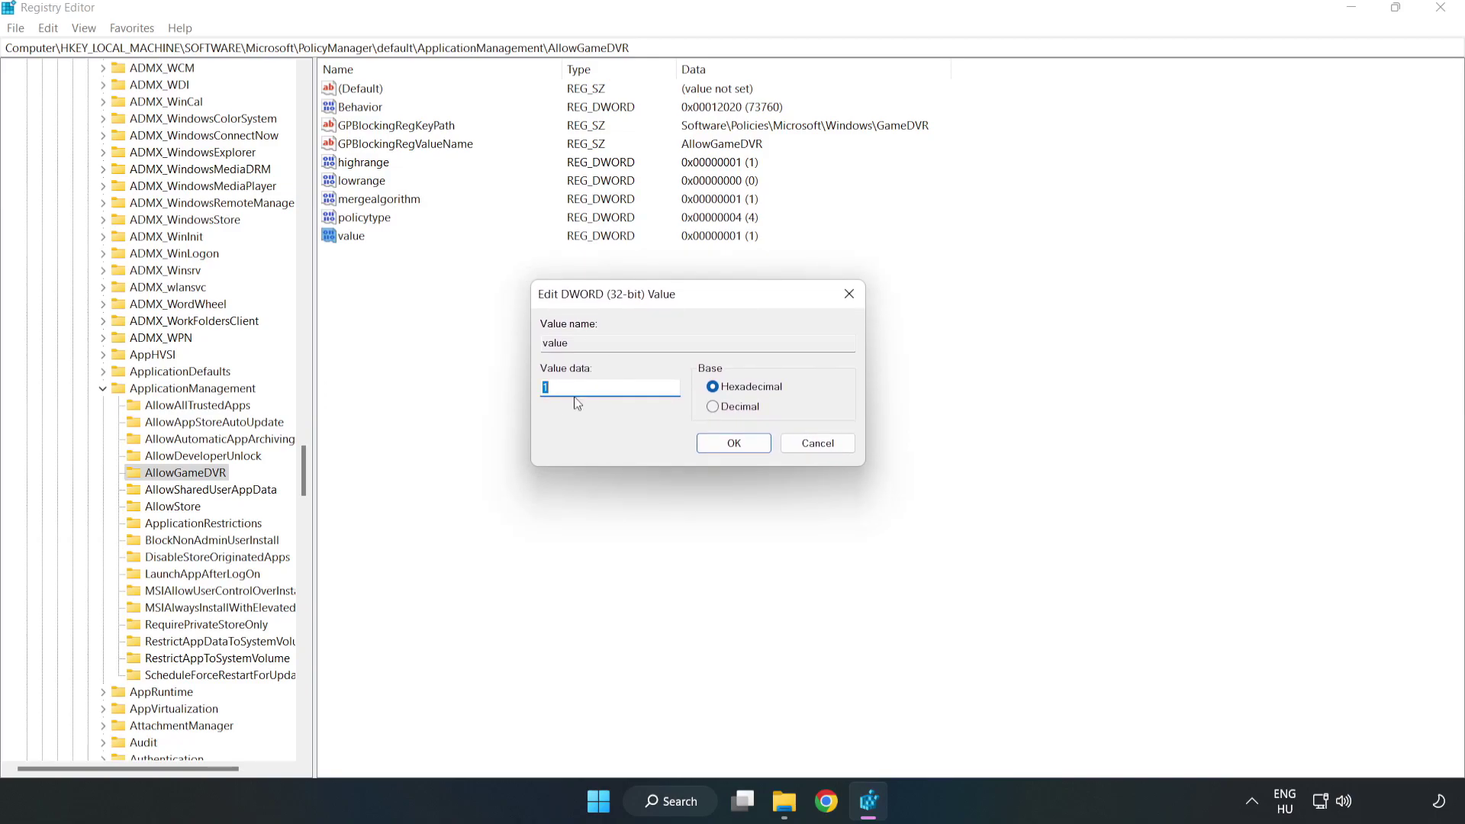
text(0)
click(716, 447)
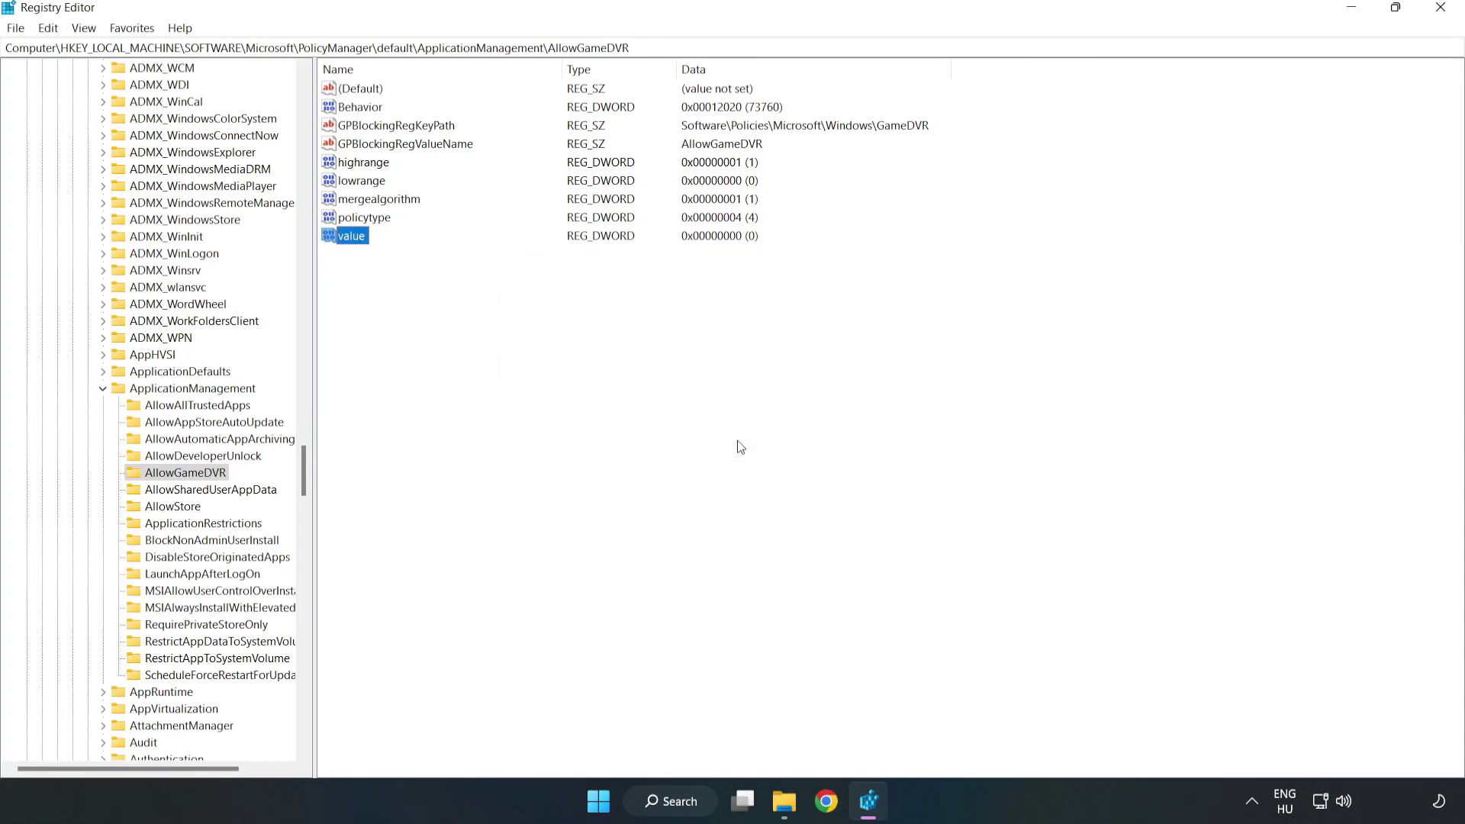
click(1441, 11)
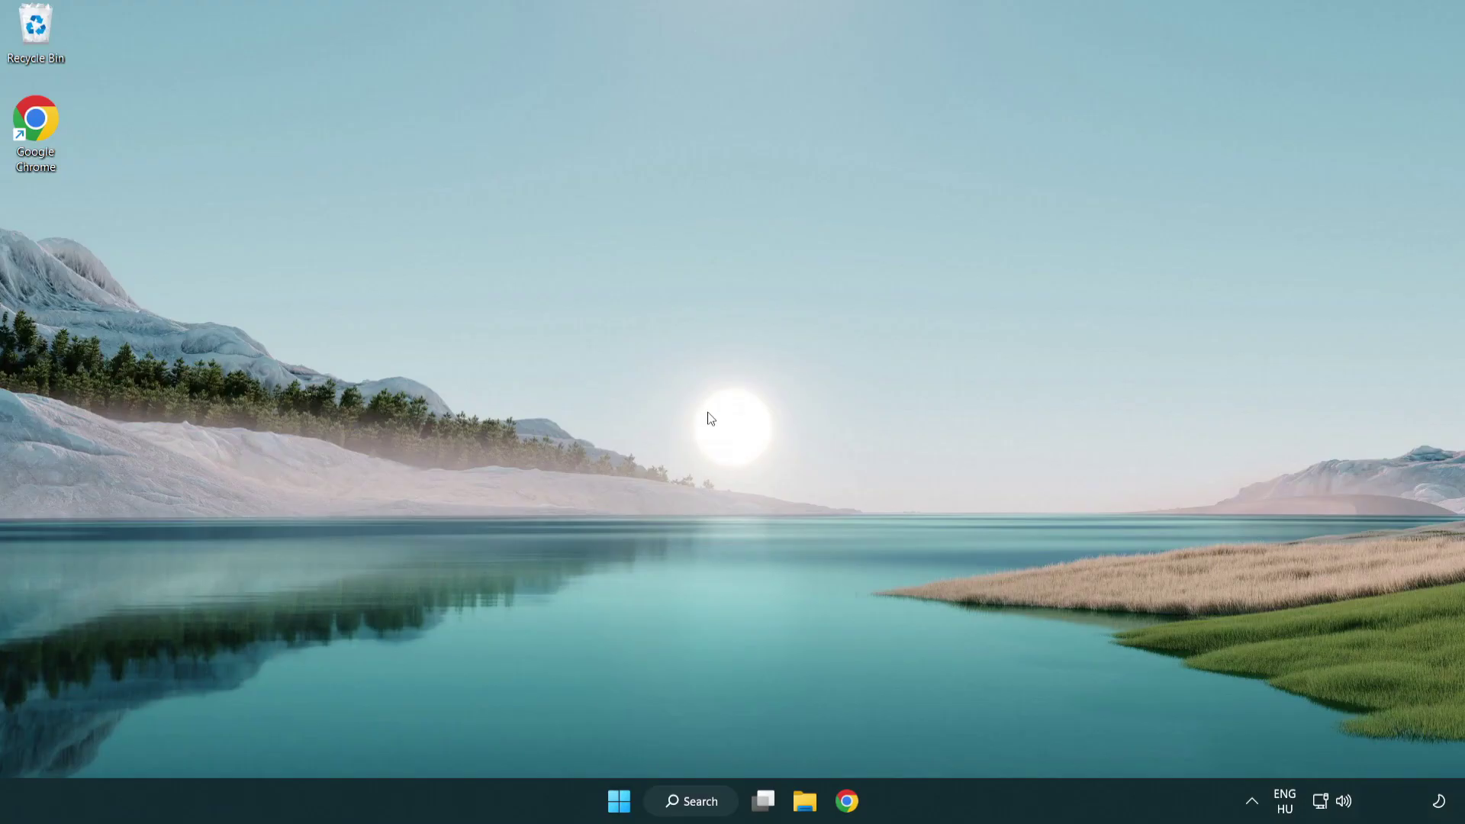
Step: Download dxwebsetup.exe from the DirectX End-User Runtime Web Installer page in Chrome
click(851, 805)
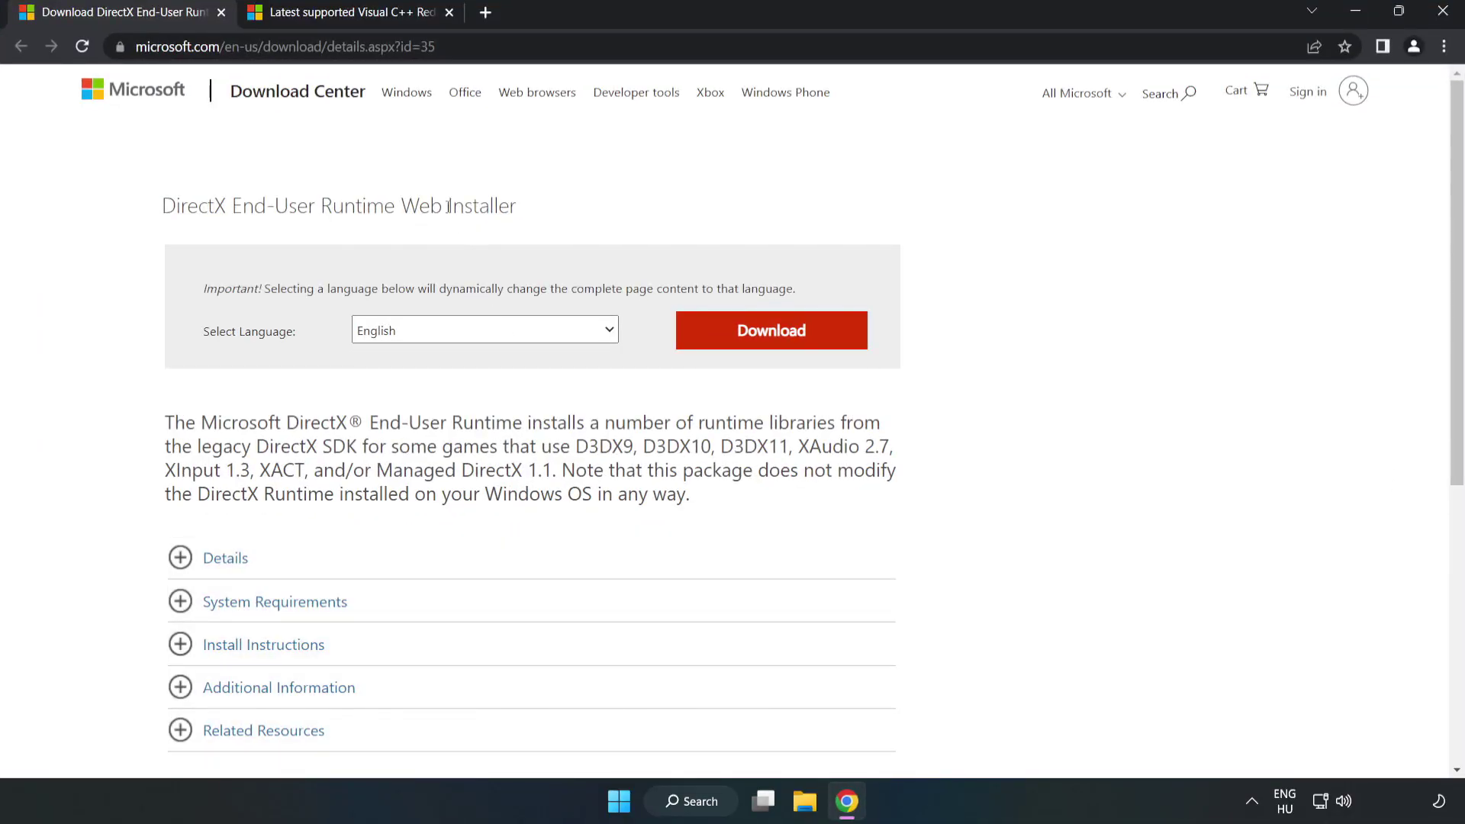
drag(436, 46, 193, 47)
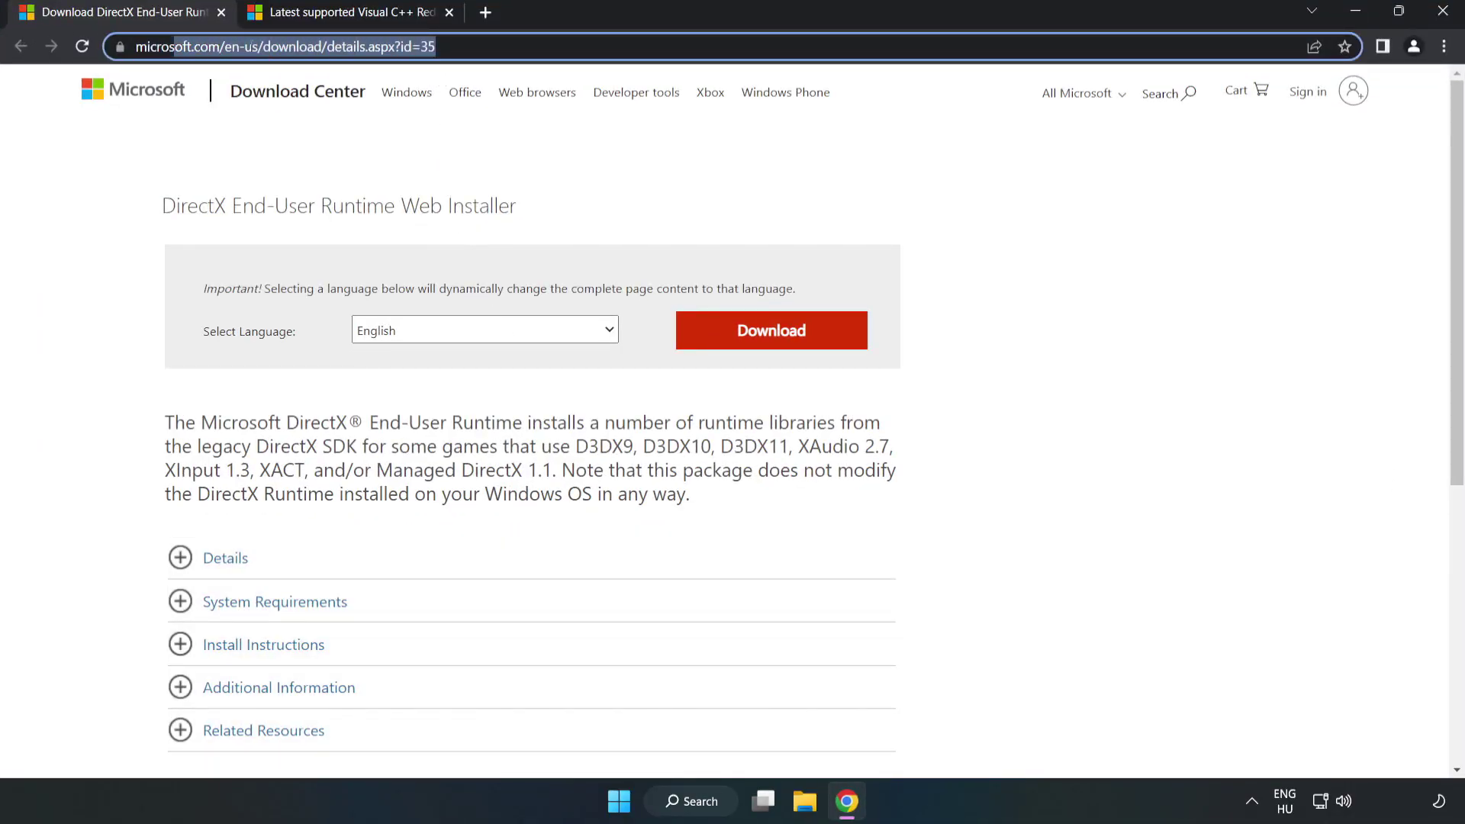
click(592, 176)
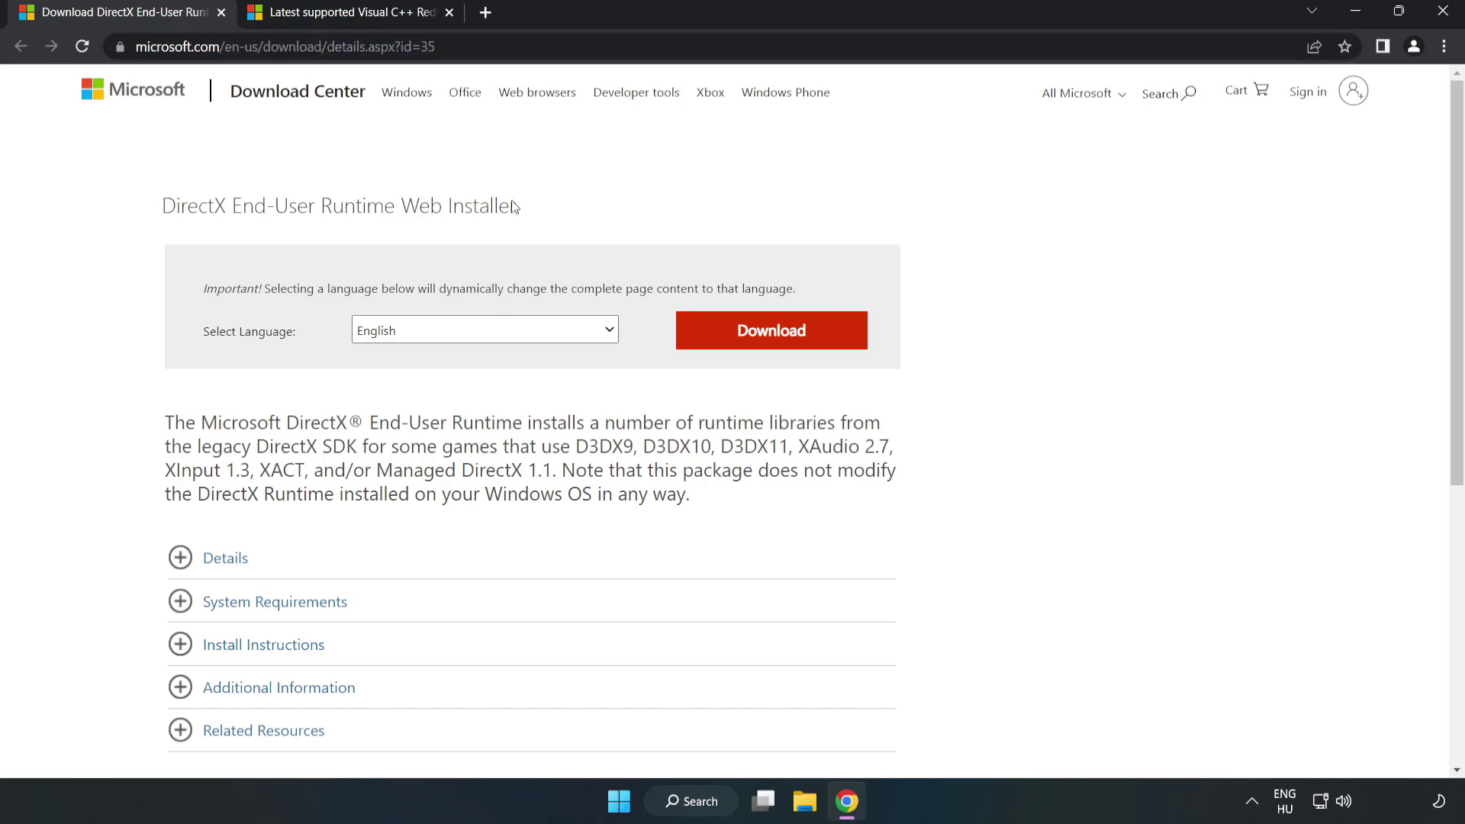
click(780, 347)
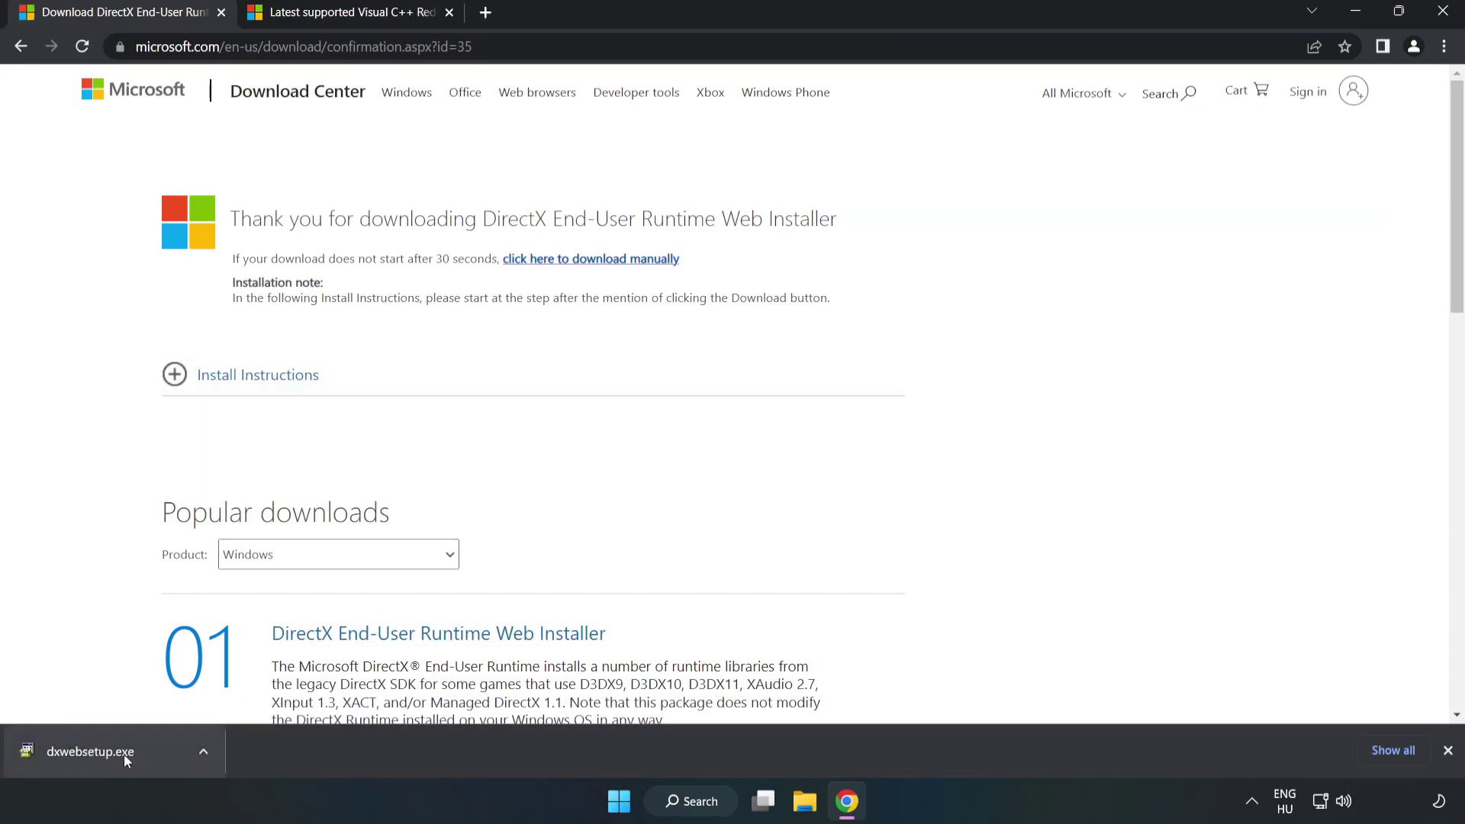
Step: Run dxwebsetup.exe, accept the licence, decline the Bing Bar, and finish DirectX setup
click(148, 756)
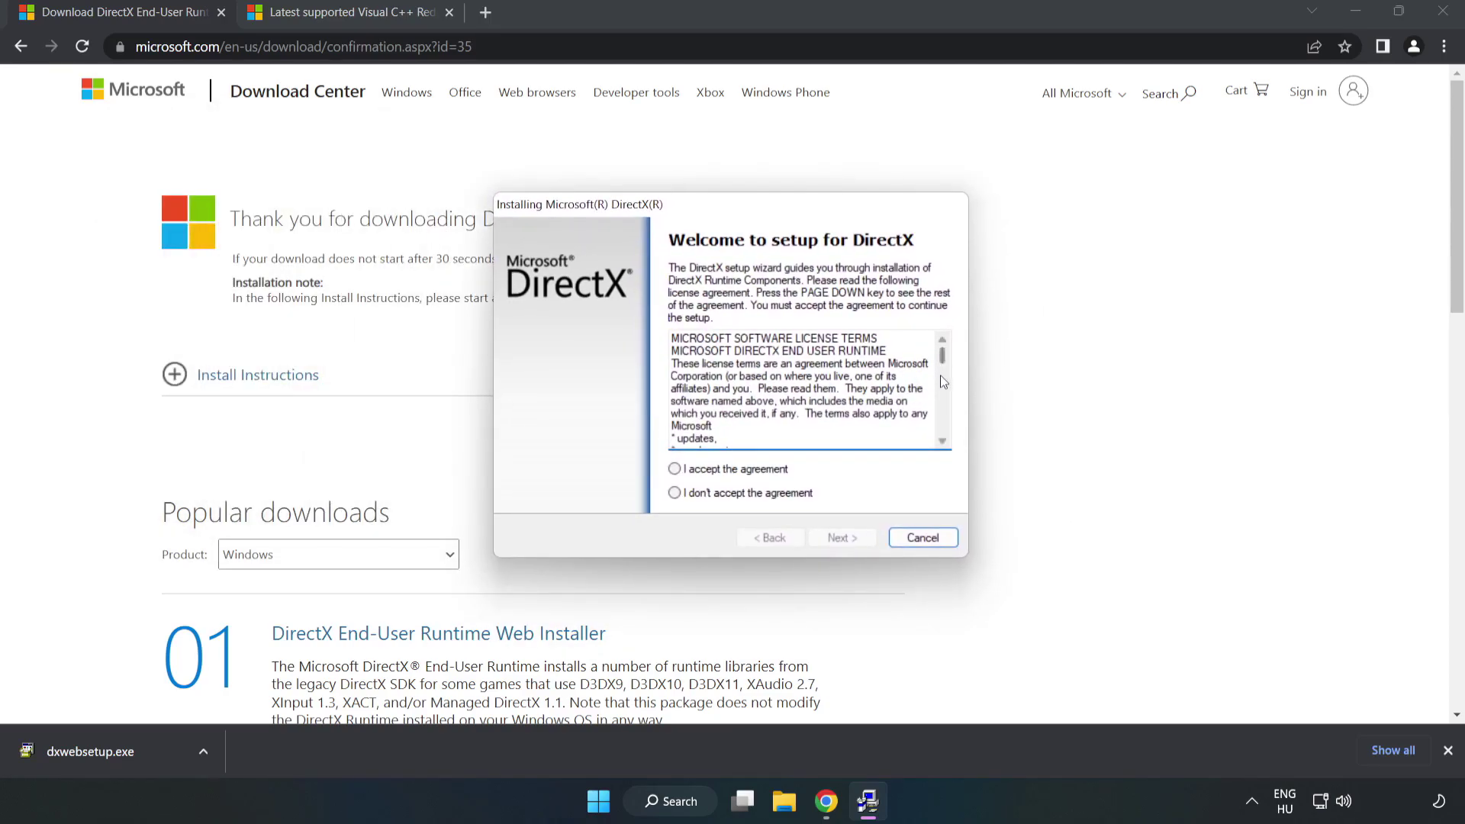
scroll(943, 366, down, 15)
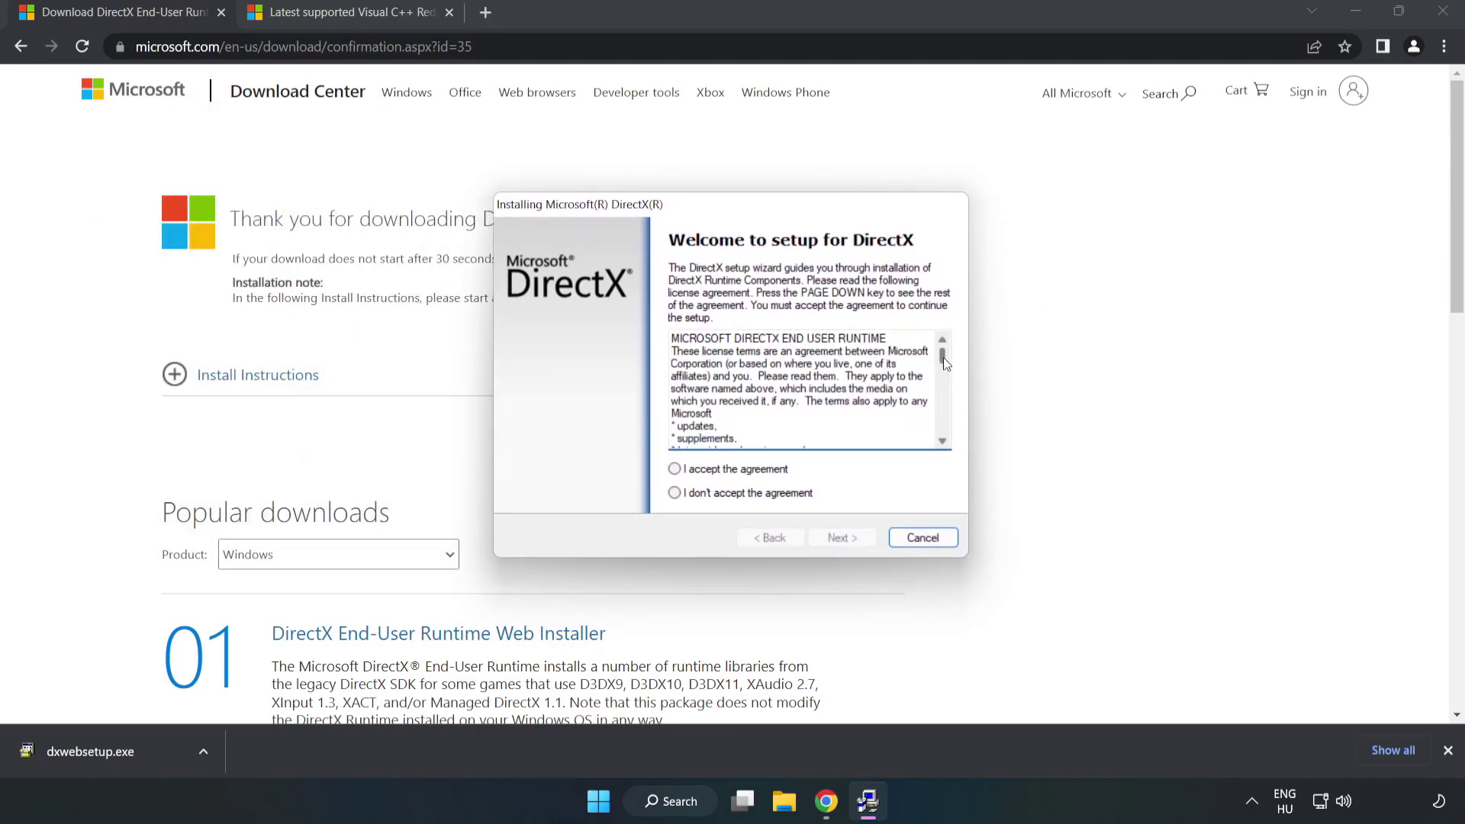
click(684, 470)
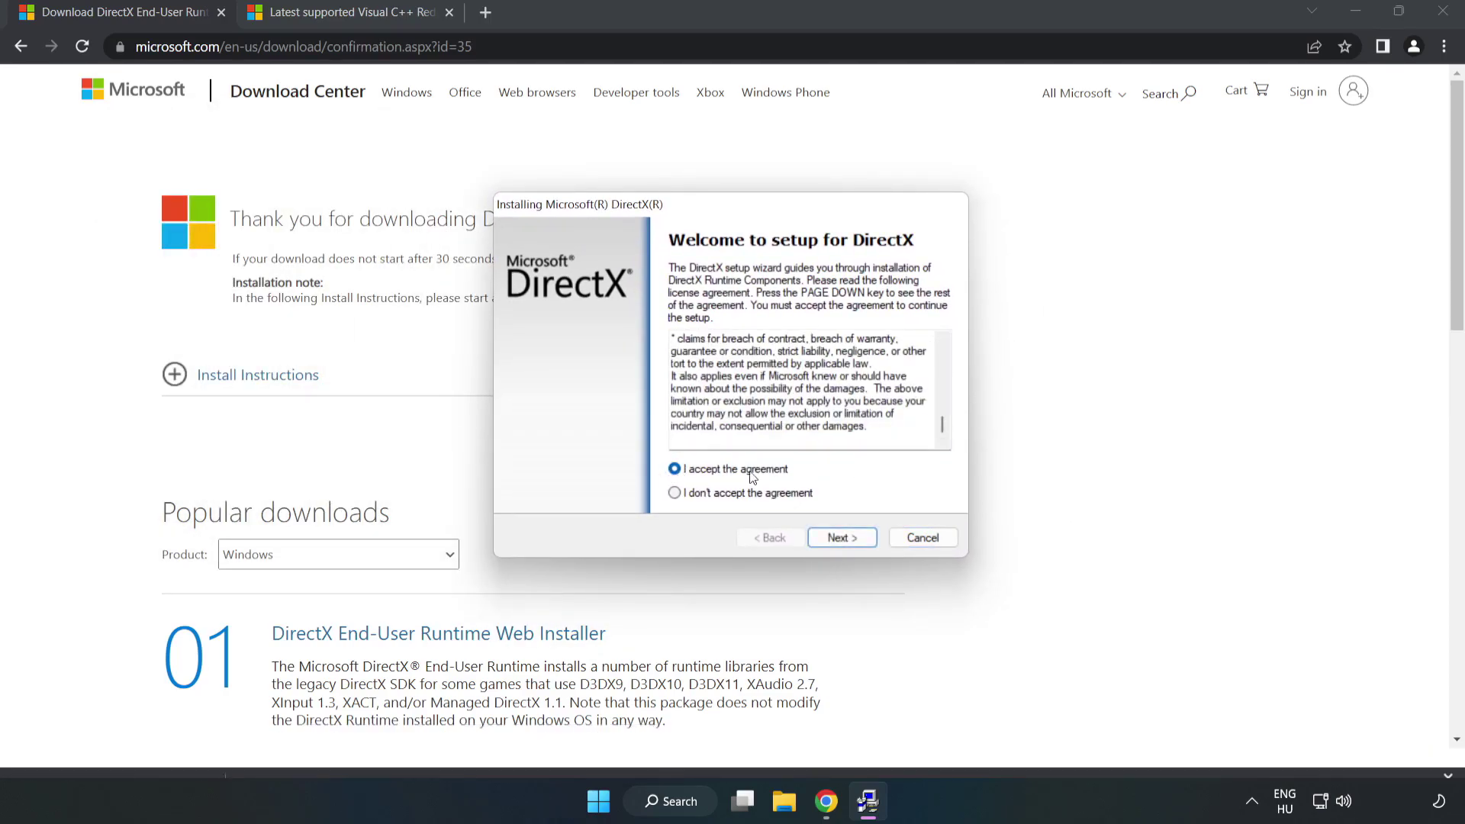
click(849, 538)
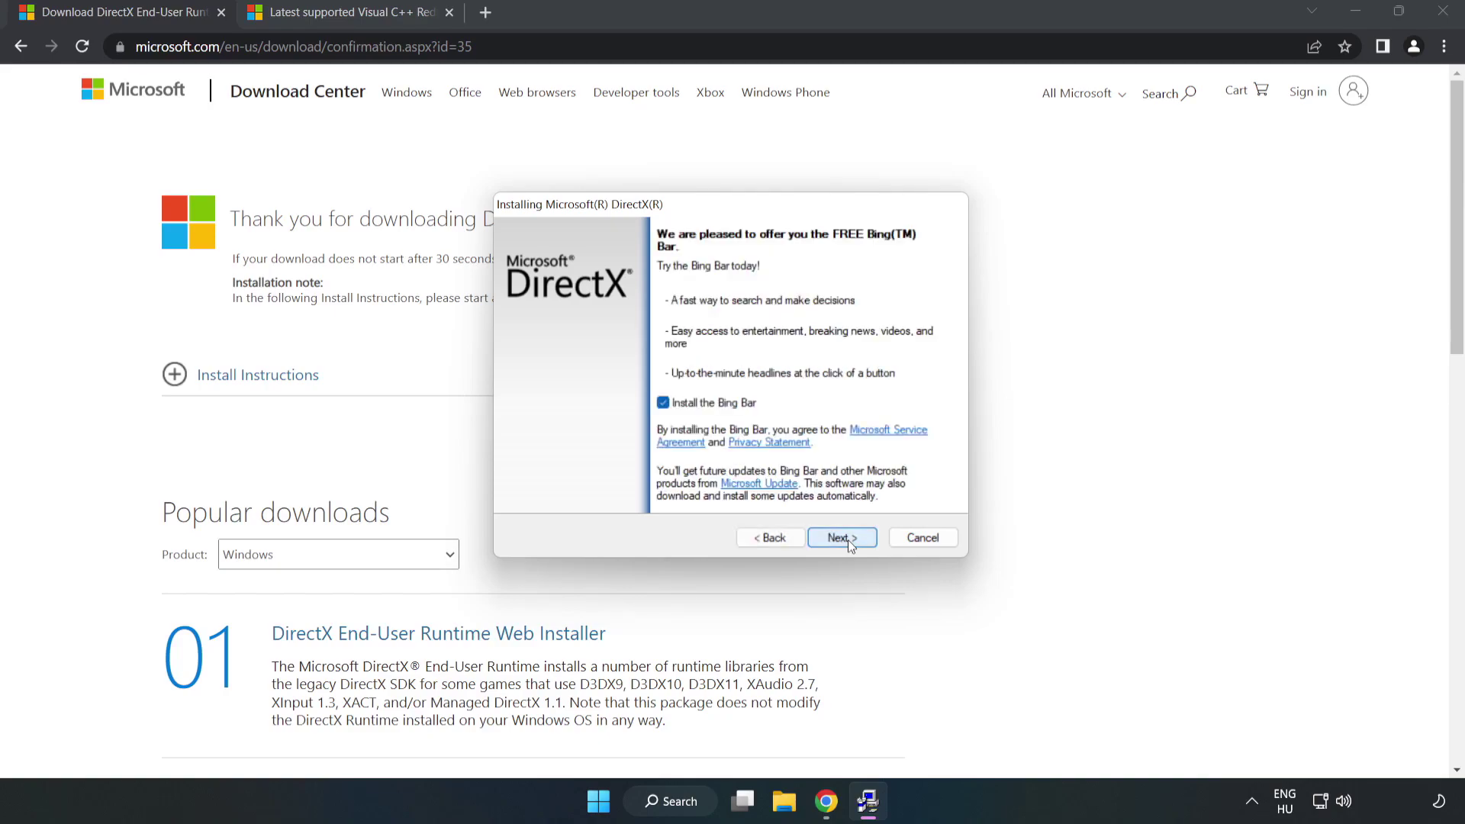
click(662, 403)
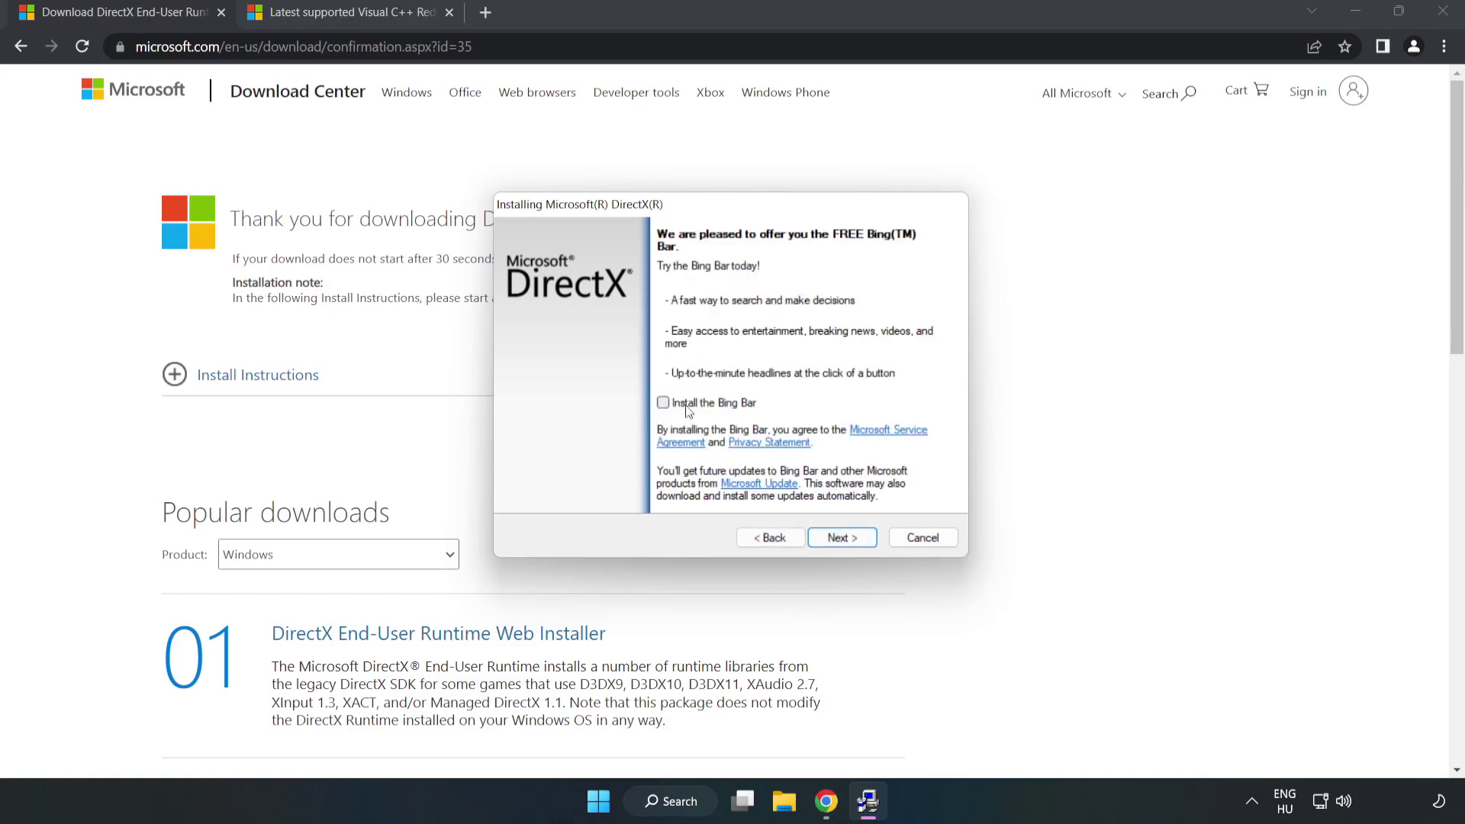
click(845, 536)
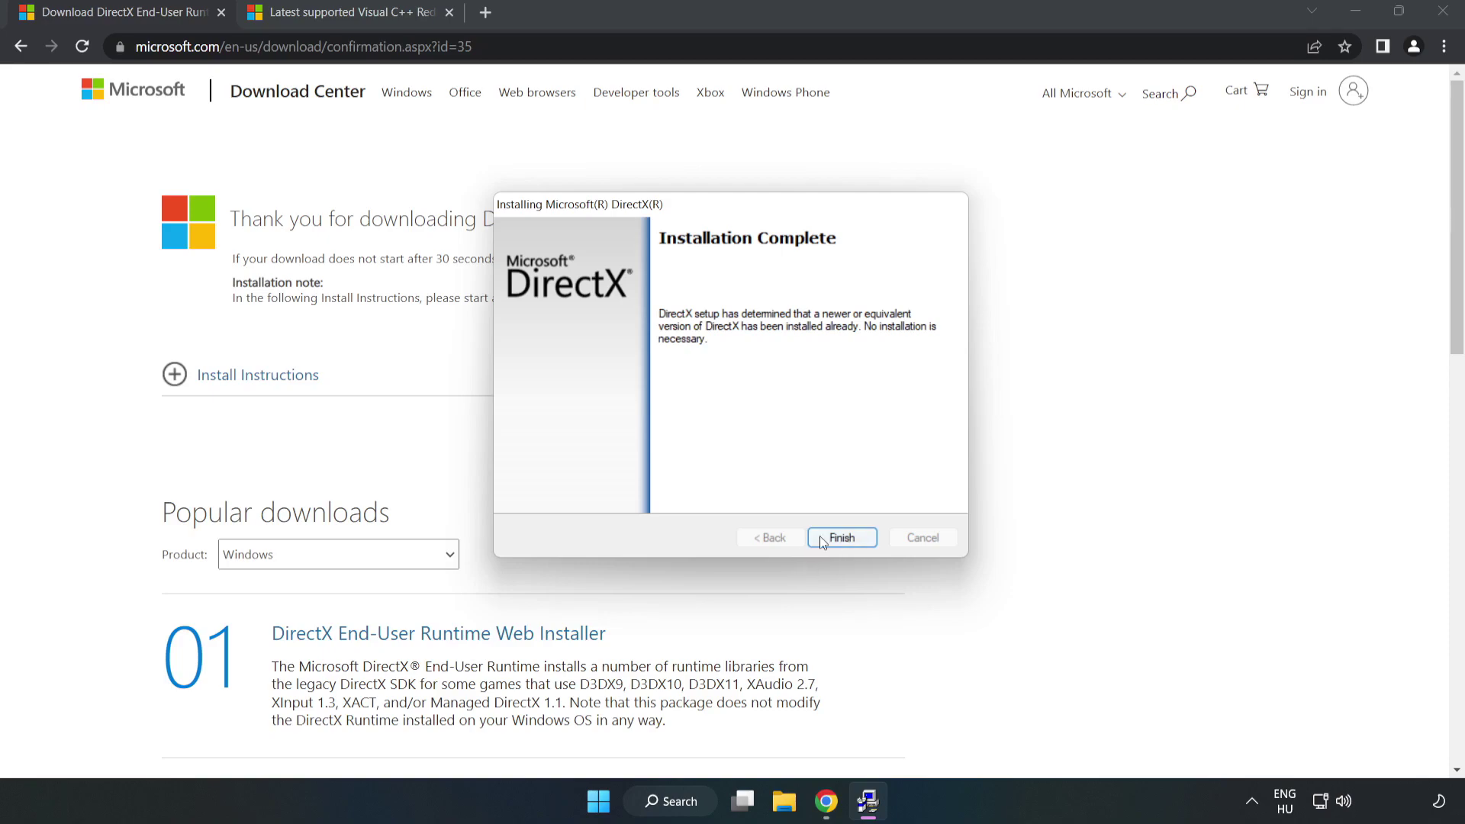
click(842, 538)
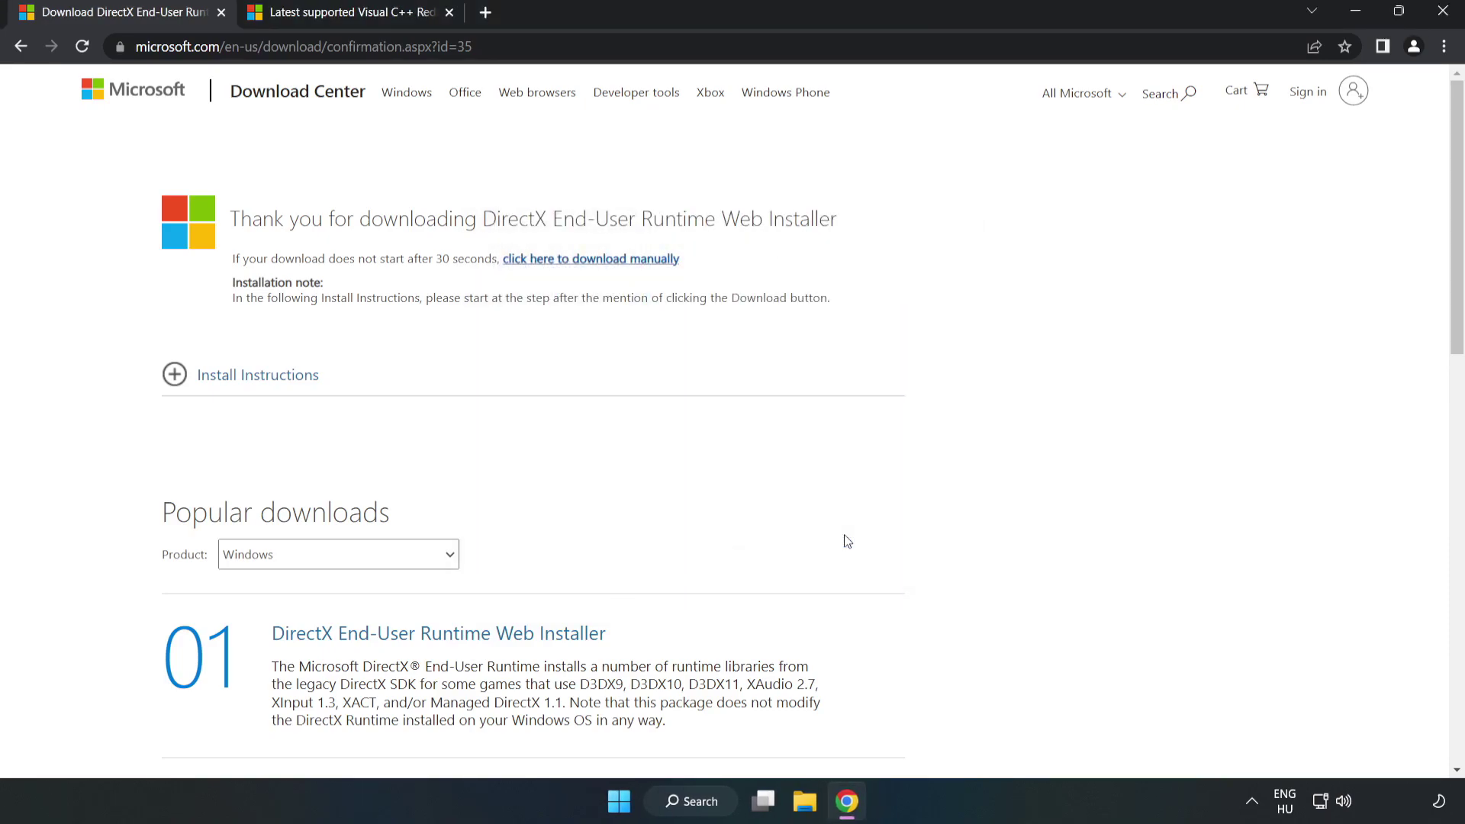
Step: Download the ARM64, x86 and x64 Visual C++ 2015–2022 redistributables, allowing multiple downloads
click(221, 14)
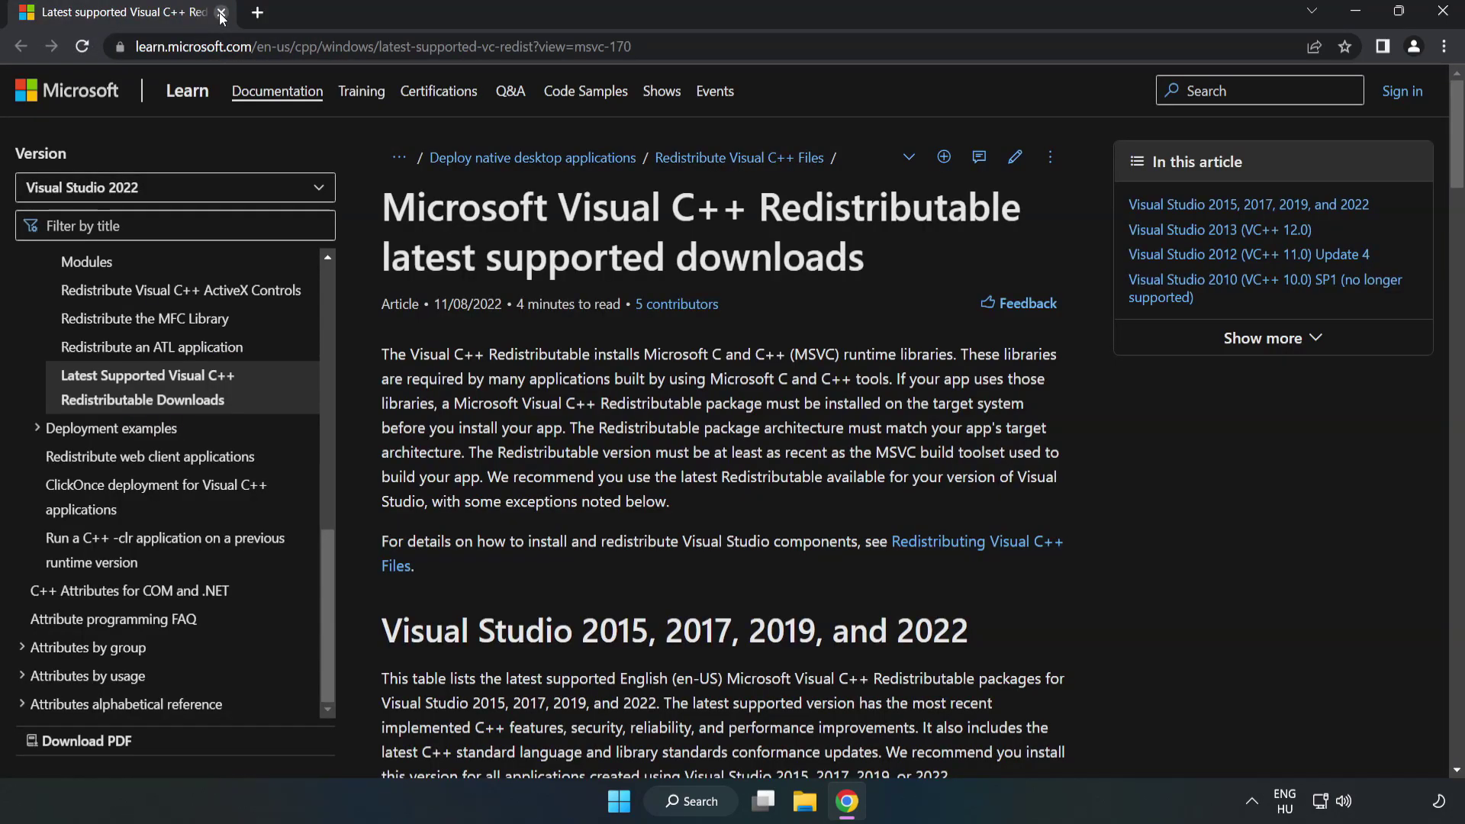
click(686, 47)
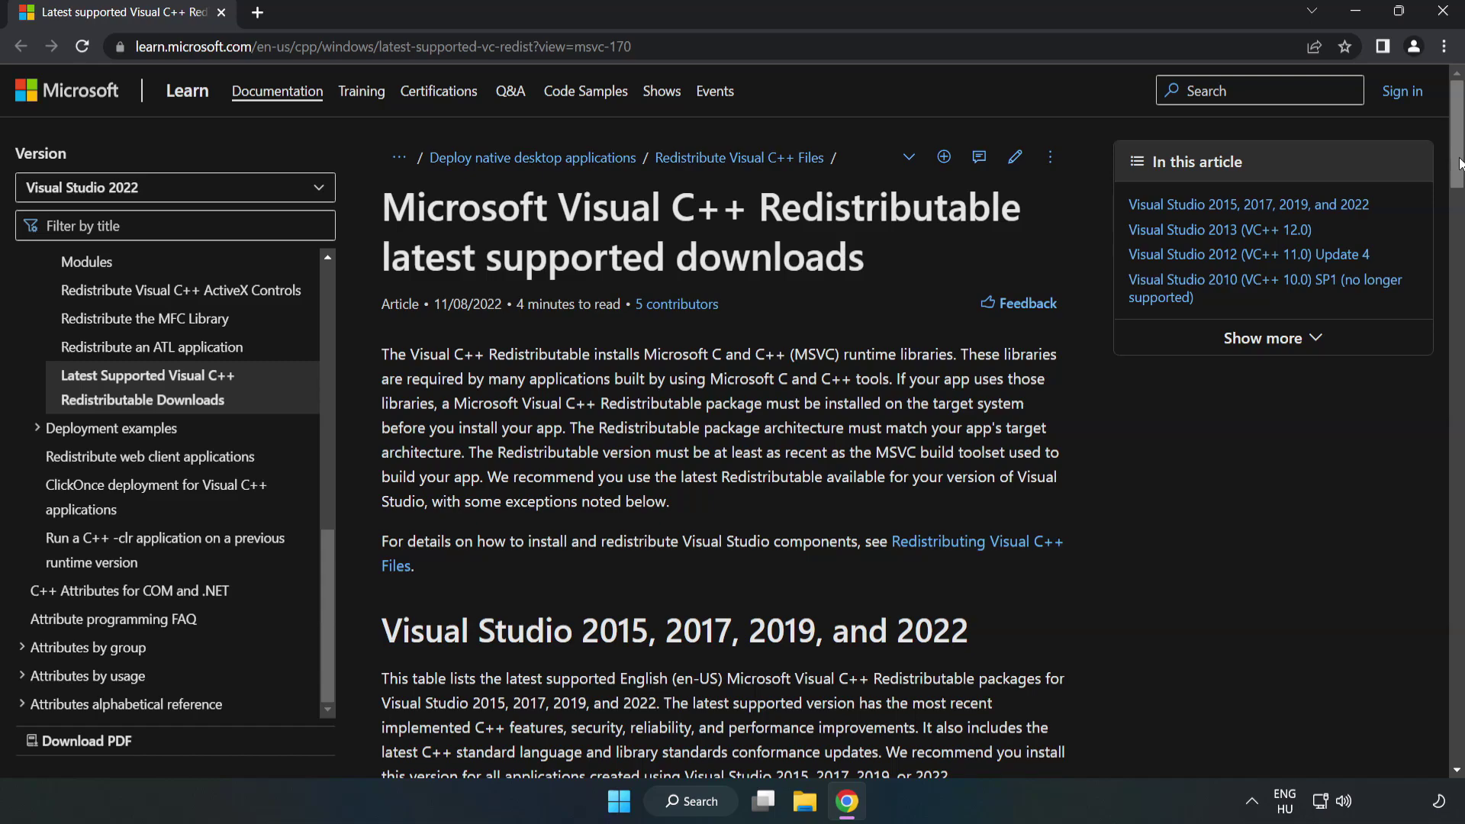
scroll(1458, 186, down, 1)
scroll(1459, 185, down, 5)
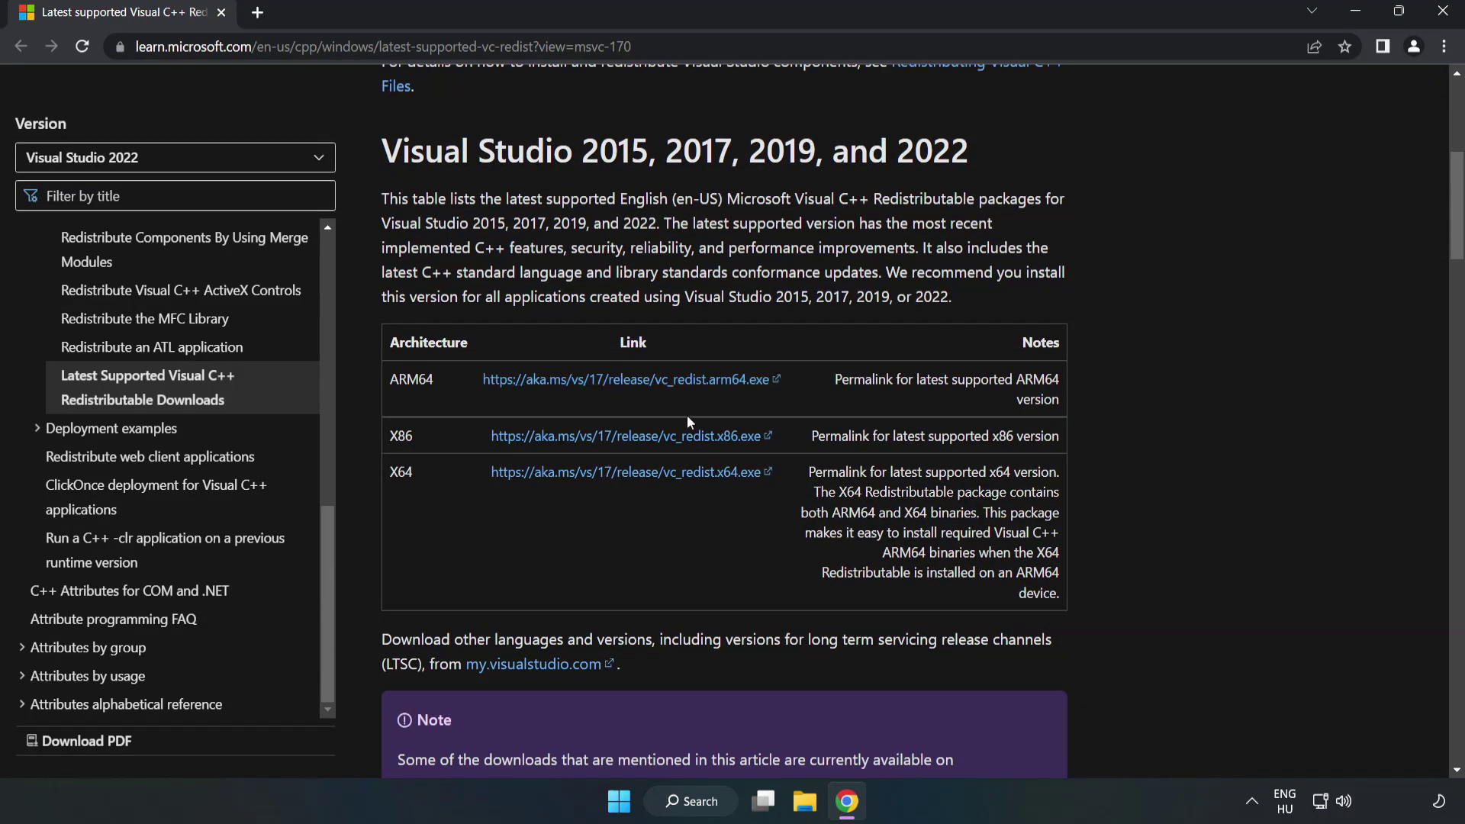
click(645, 439)
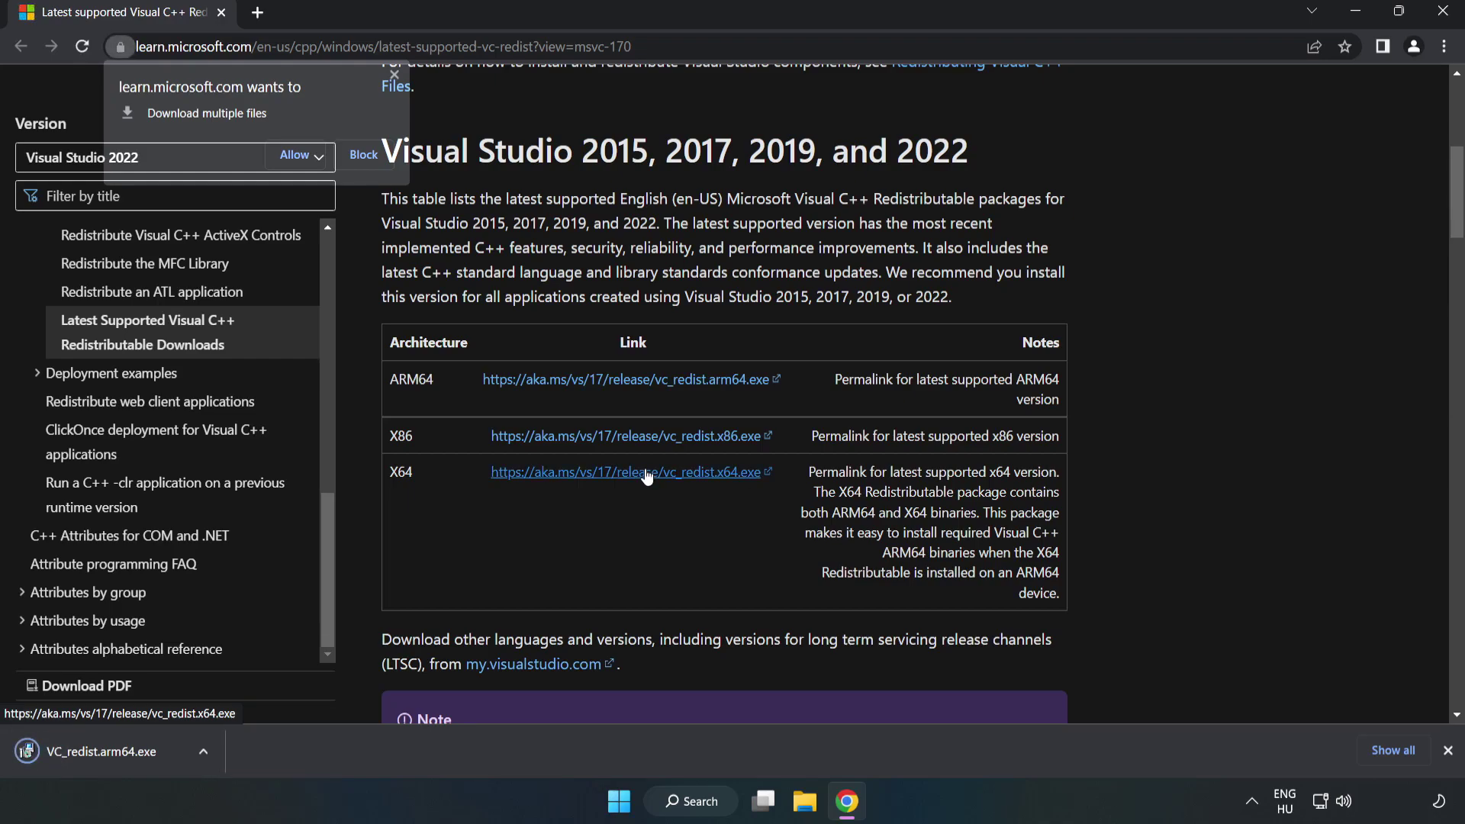
click(296, 154)
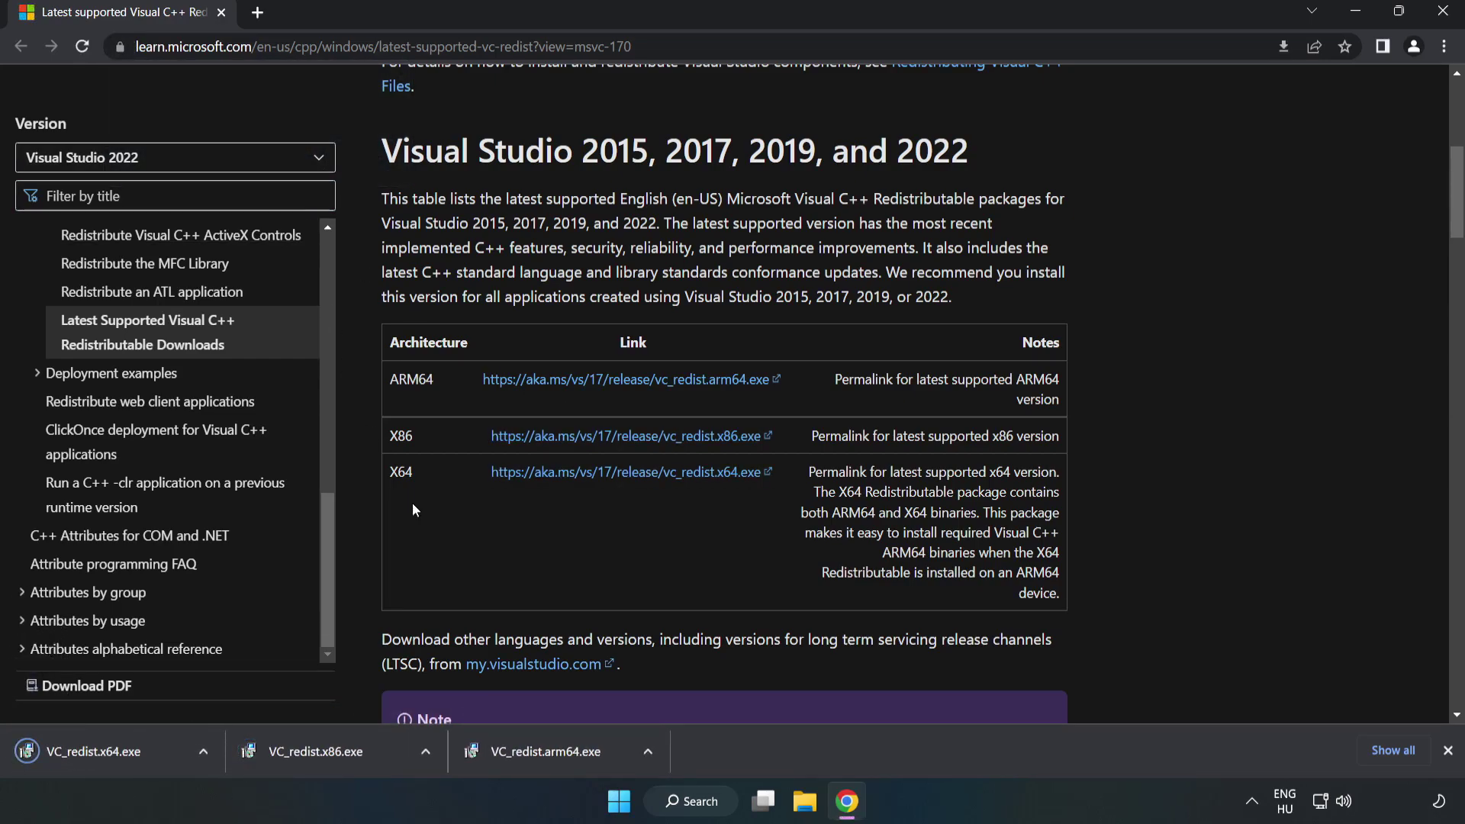
Step: Attempt the ARM64 Visual C++ redistributable install and dismiss its unsupported failure
click(561, 757)
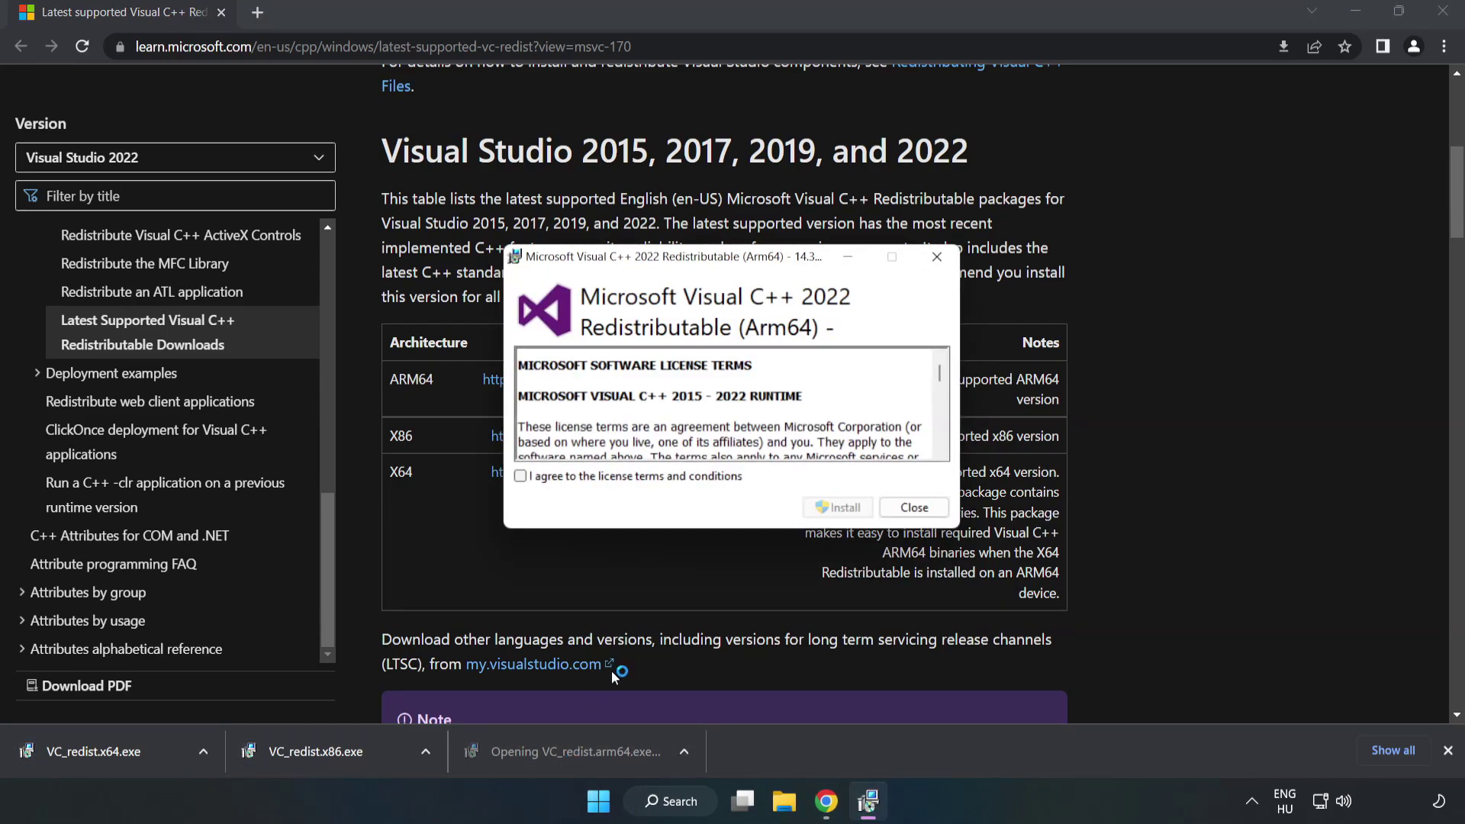
scroll(930, 365, down, 10)
scroll(930, 364, down, 5)
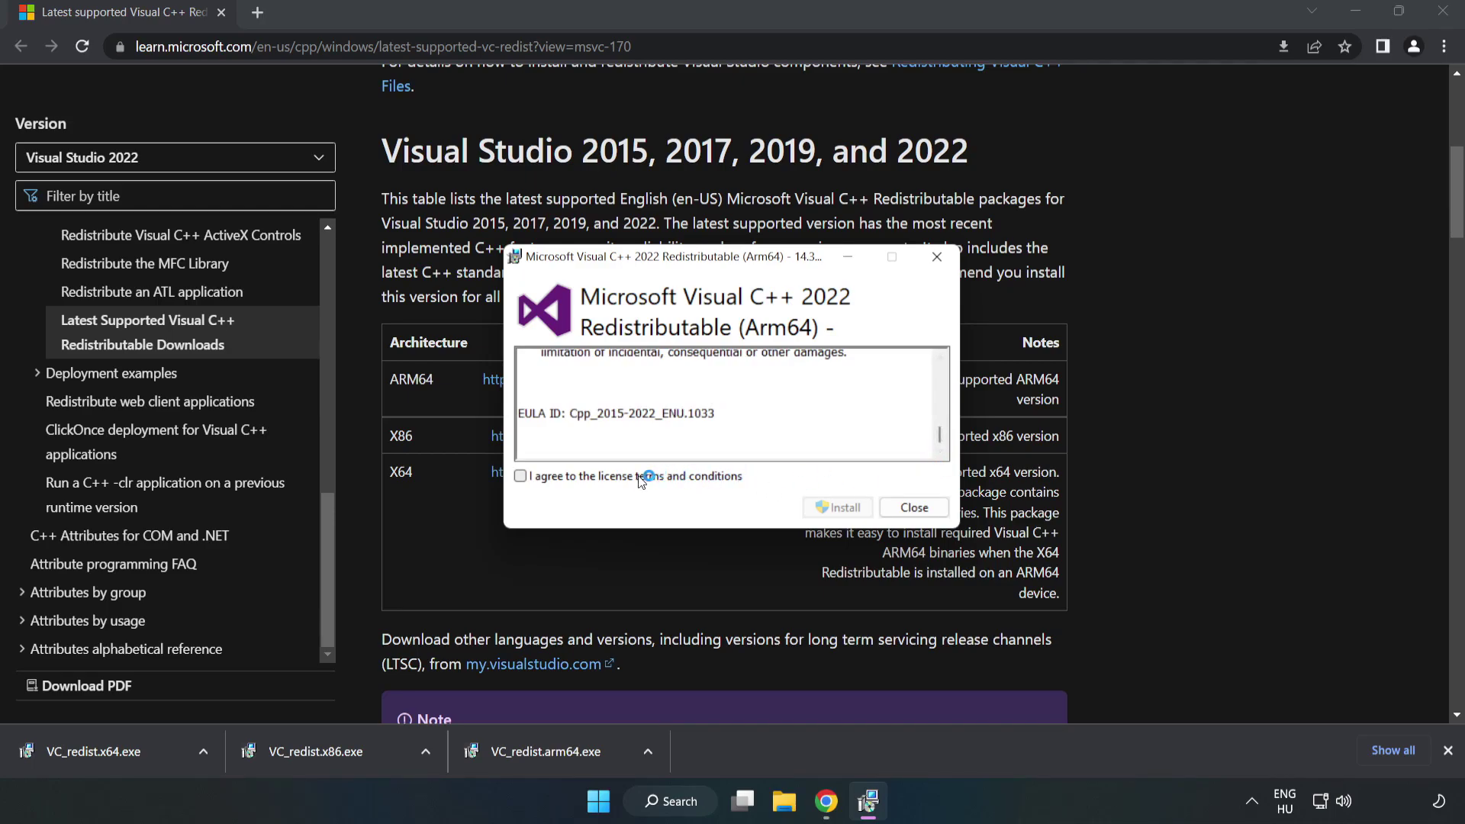
click(609, 481)
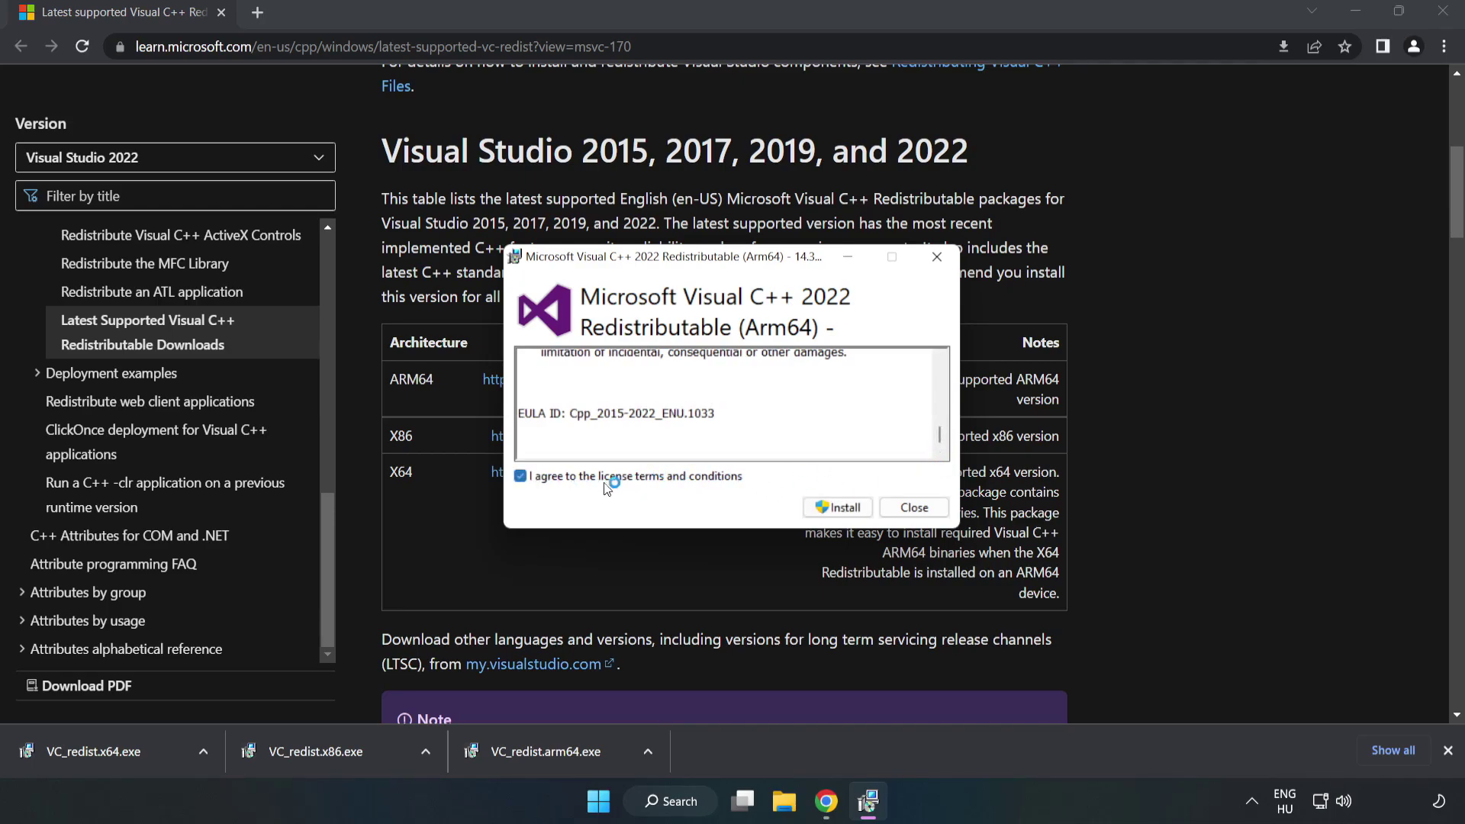
click(840, 509)
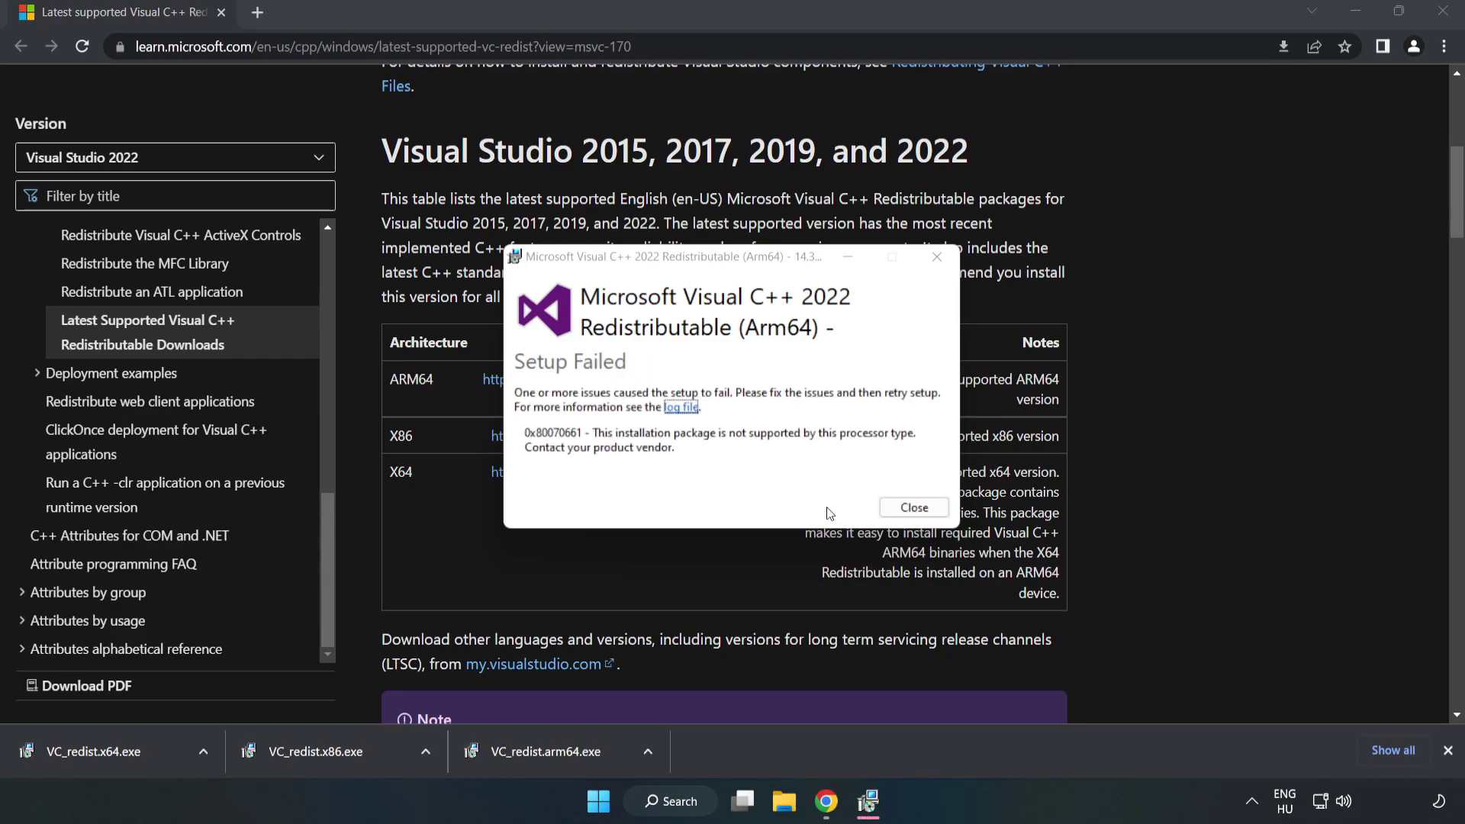
click(912, 511)
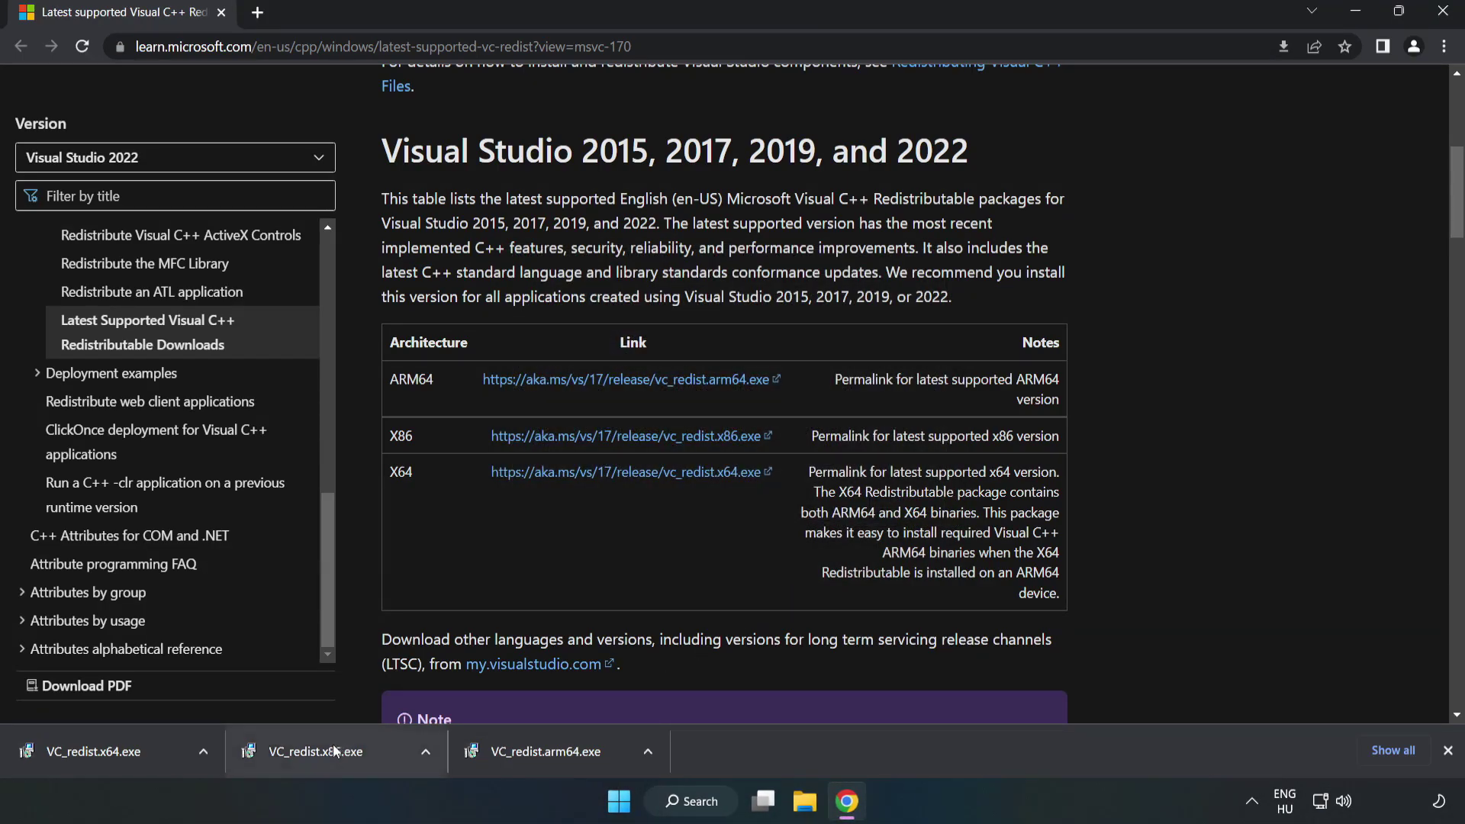
Step: Install the x86 and x64 Visual C++ redistributables, closing each without restarting
click(333, 748)
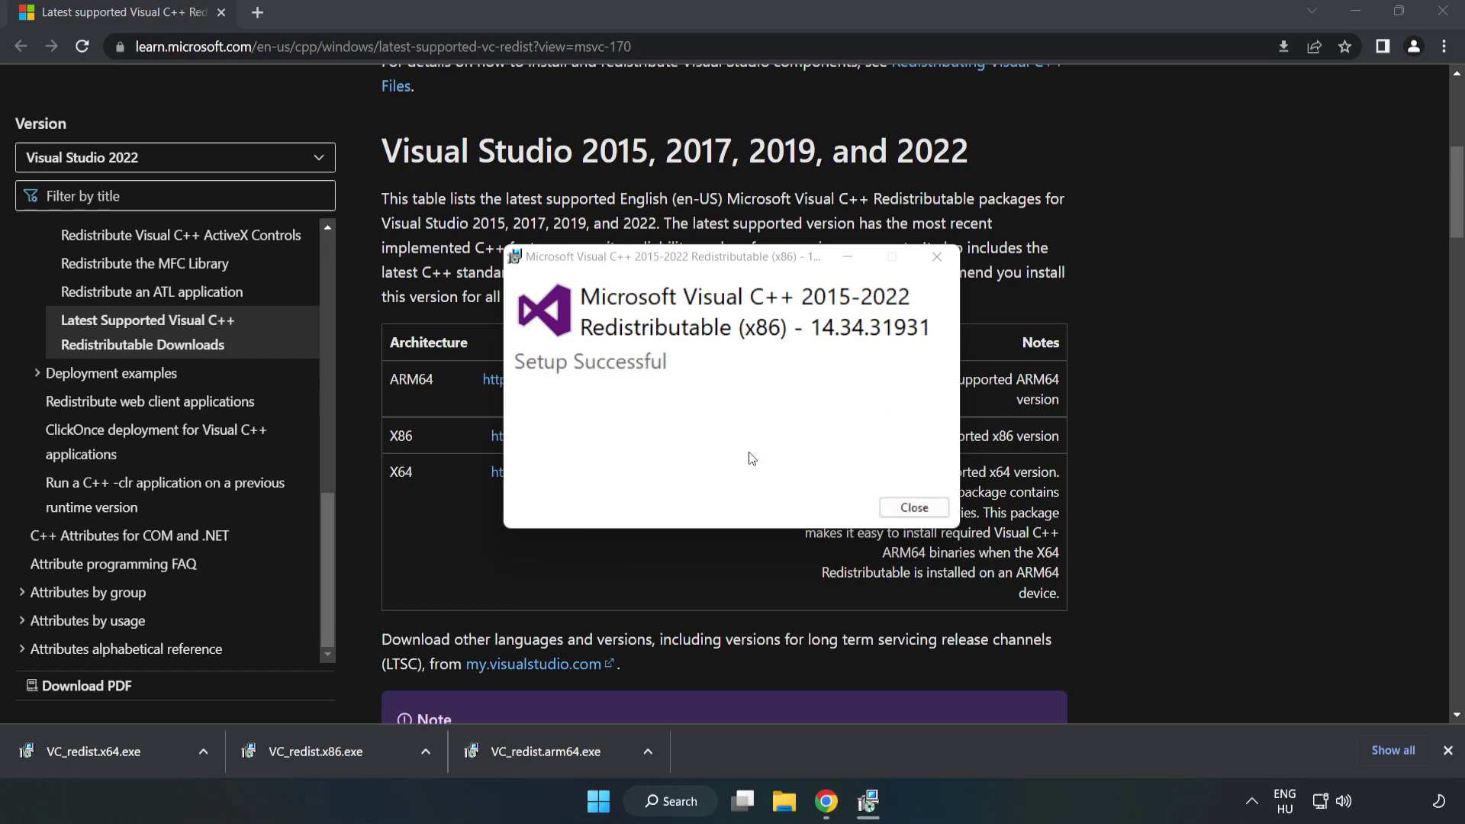
click(914, 508)
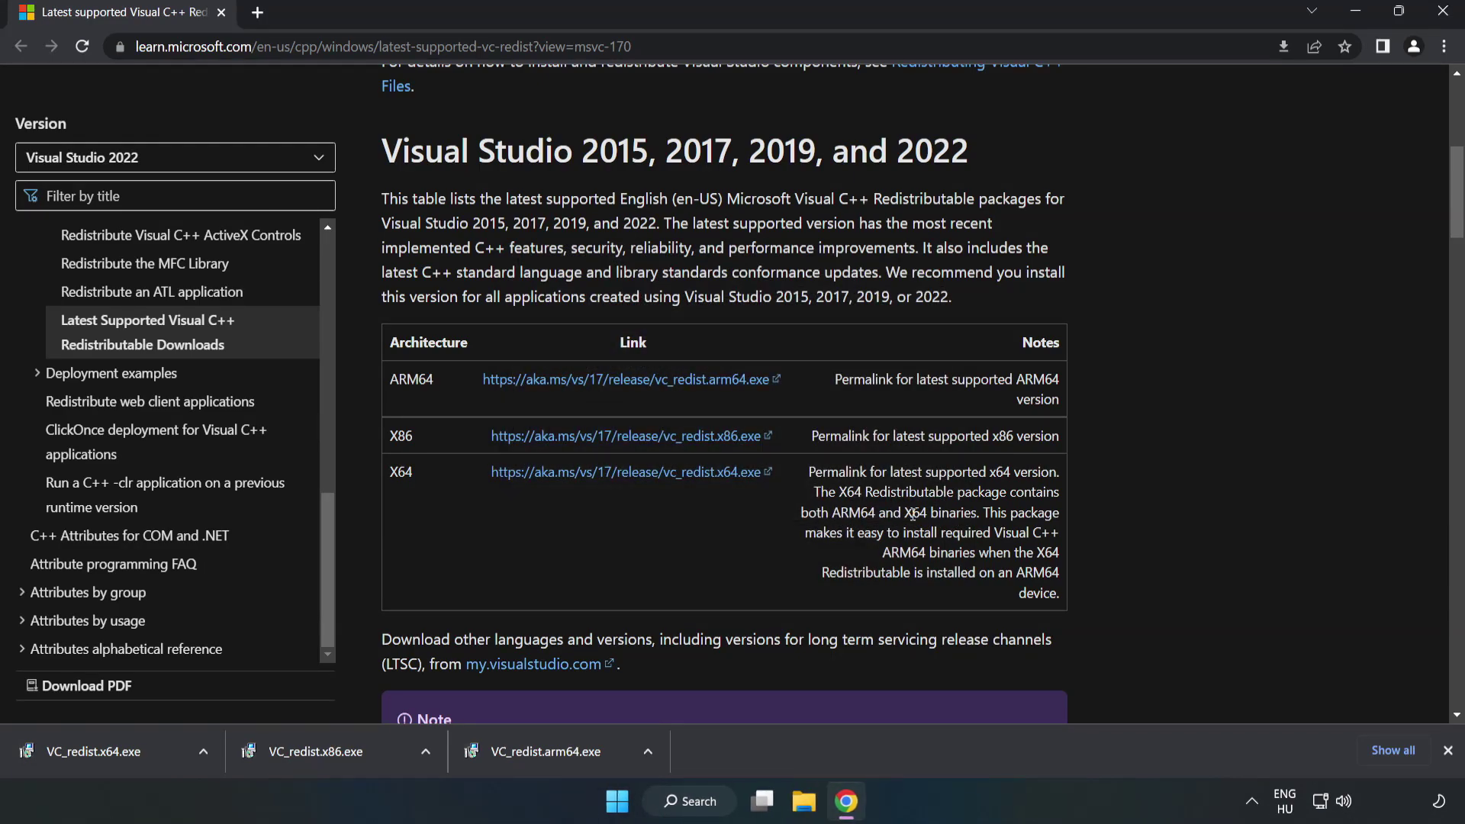
click(79, 749)
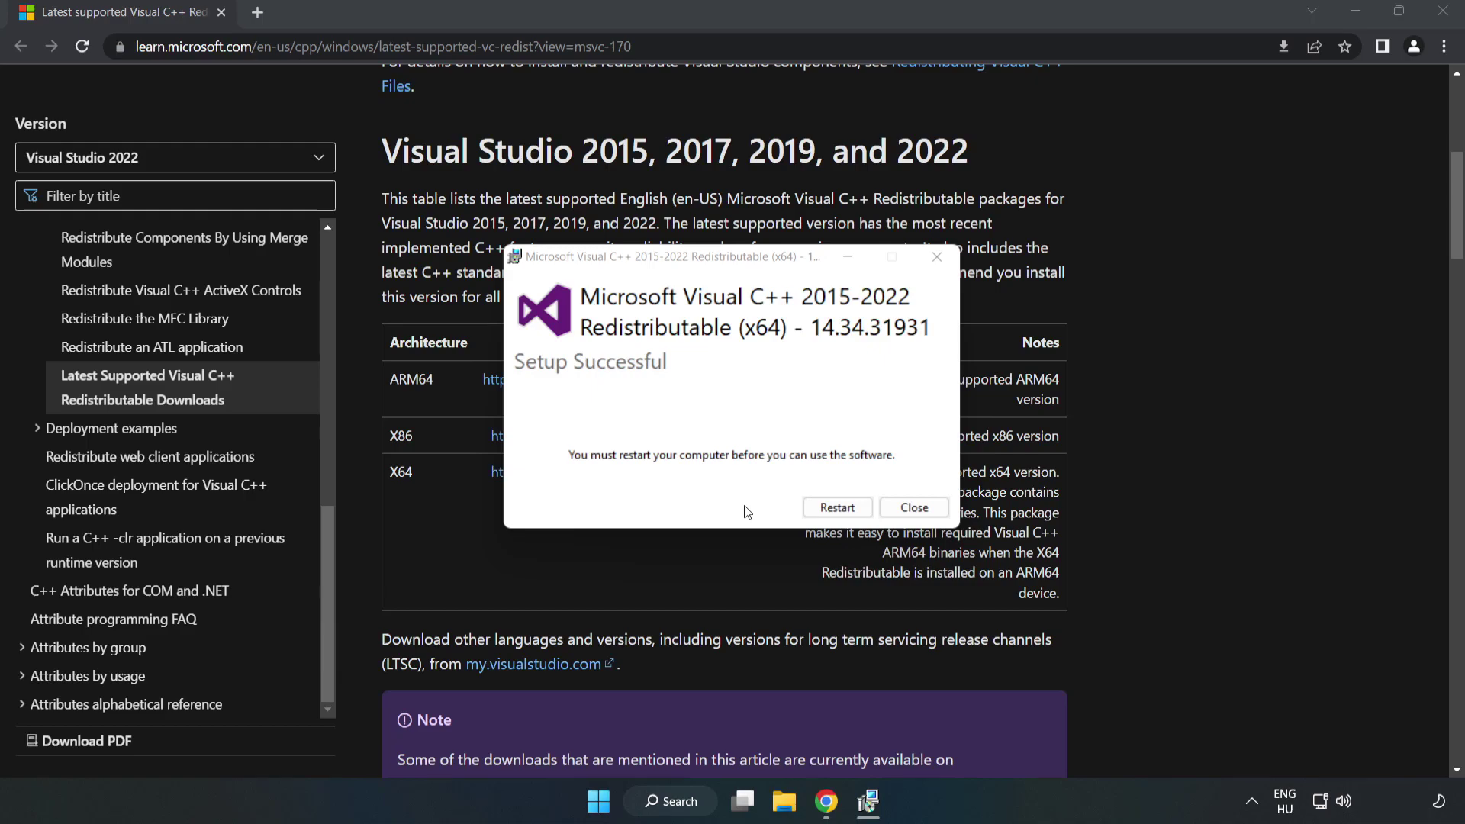
click(914, 509)
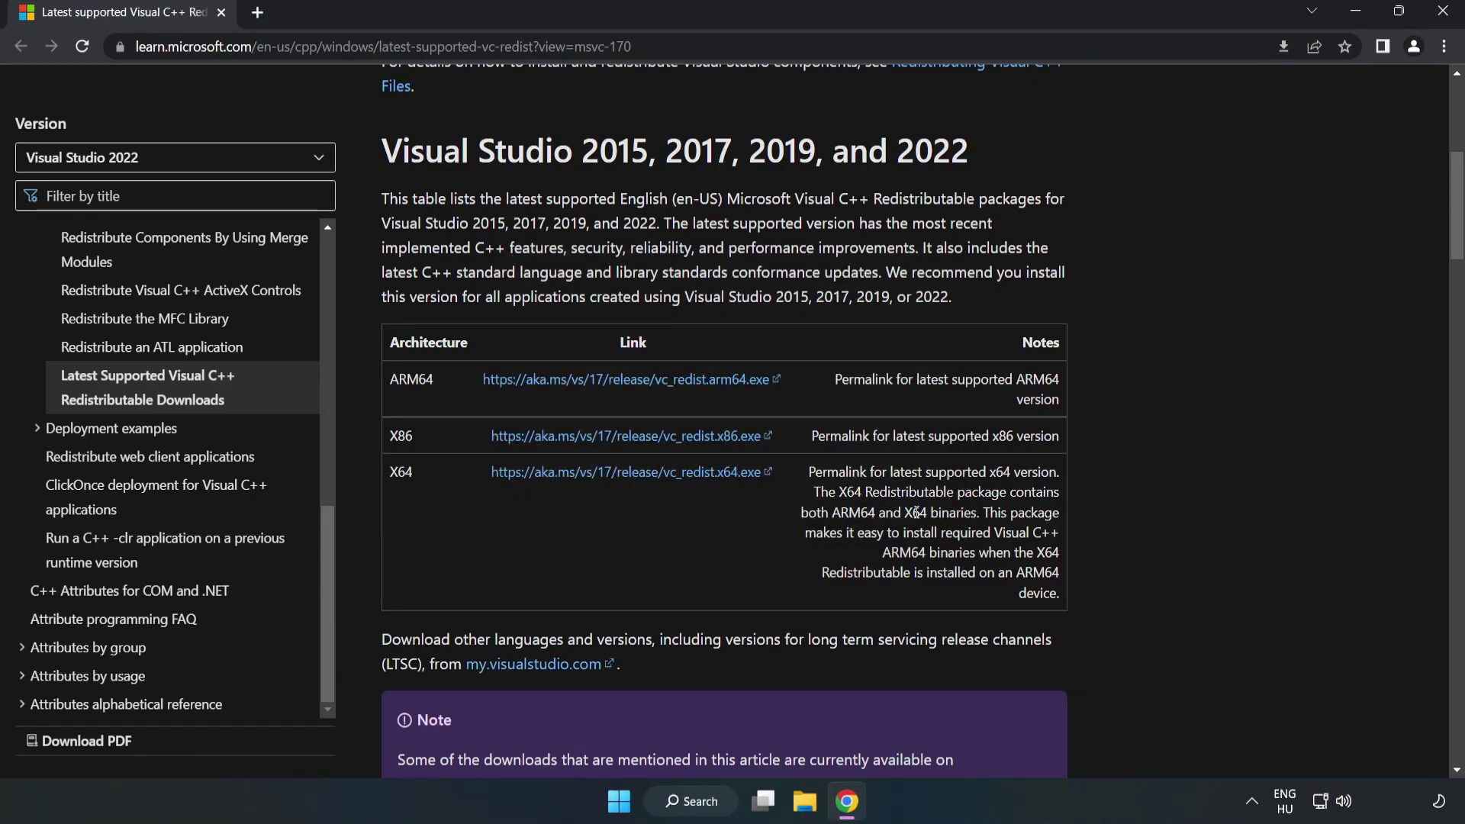
Step: Close Chrome and bring up the Start menu power options for Restart
click(1445, 17)
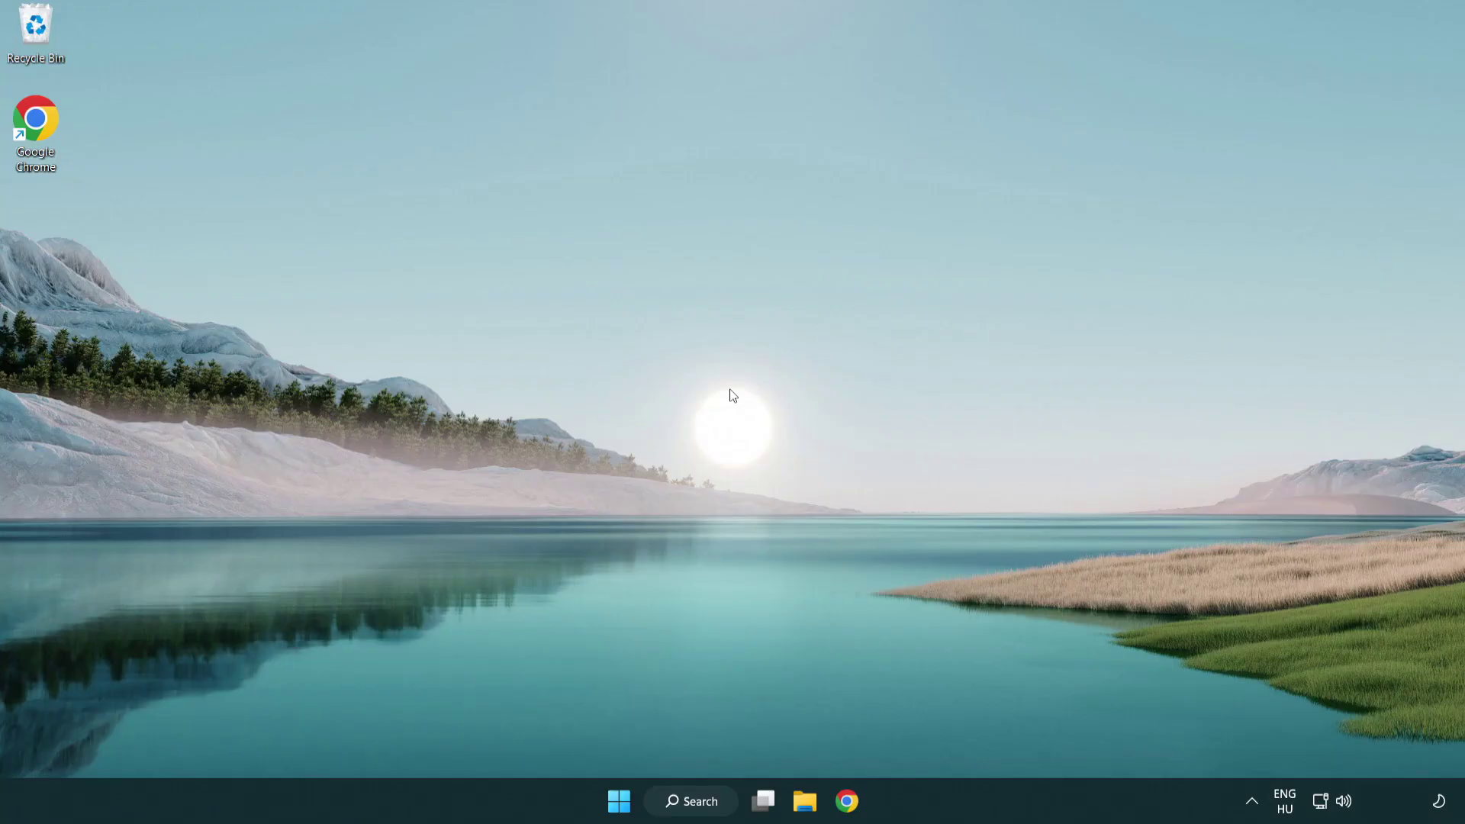
click(619, 801)
click(975, 740)
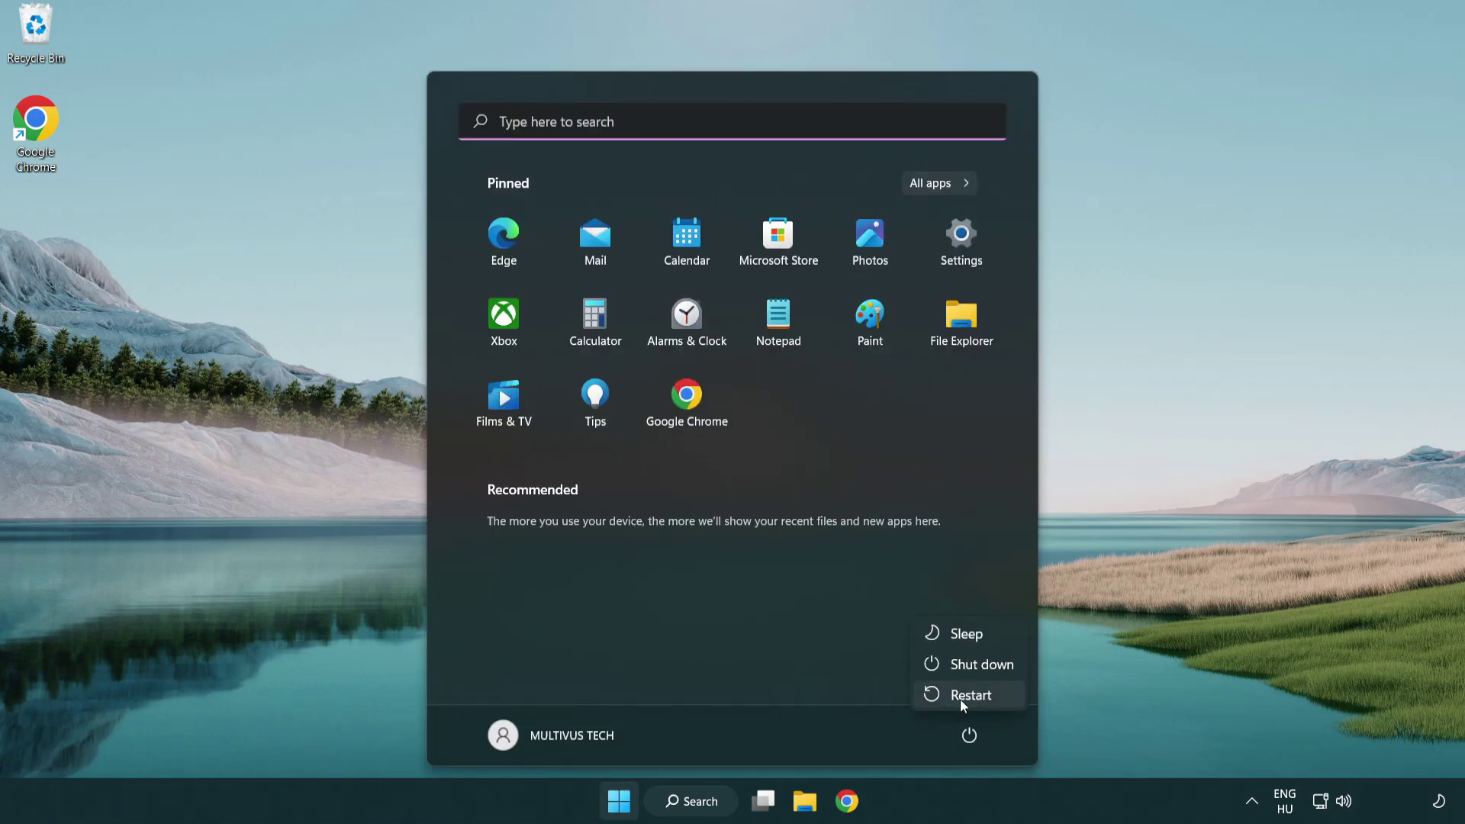